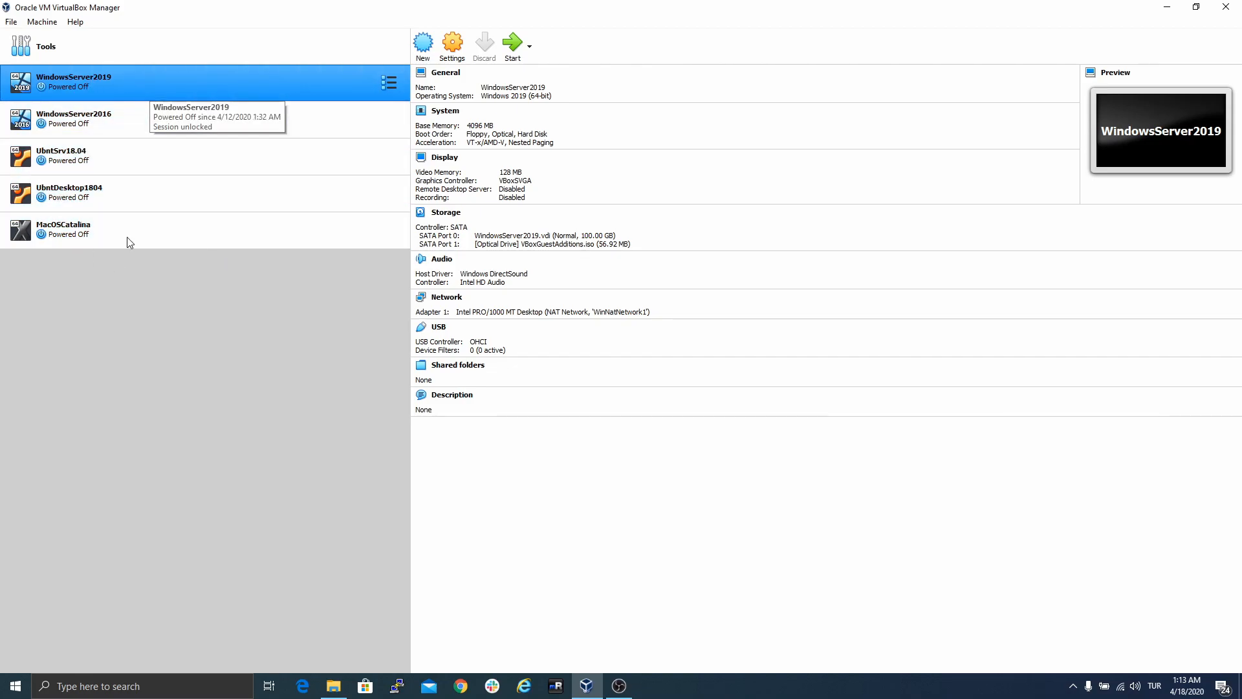
- Clone the WindowsServer2019 virtual machine as a full clone named W2K19_DC1, keeping the default path and MAC address policy
right_click(119, 83)
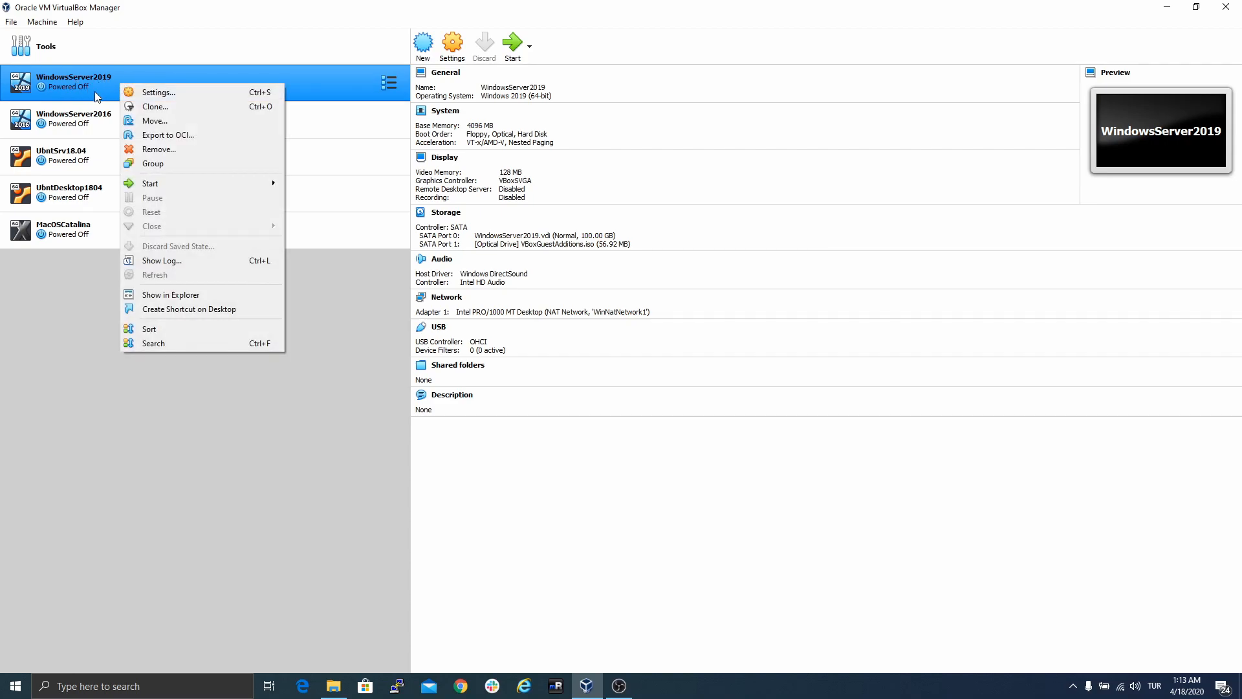
left_click(157, 106)
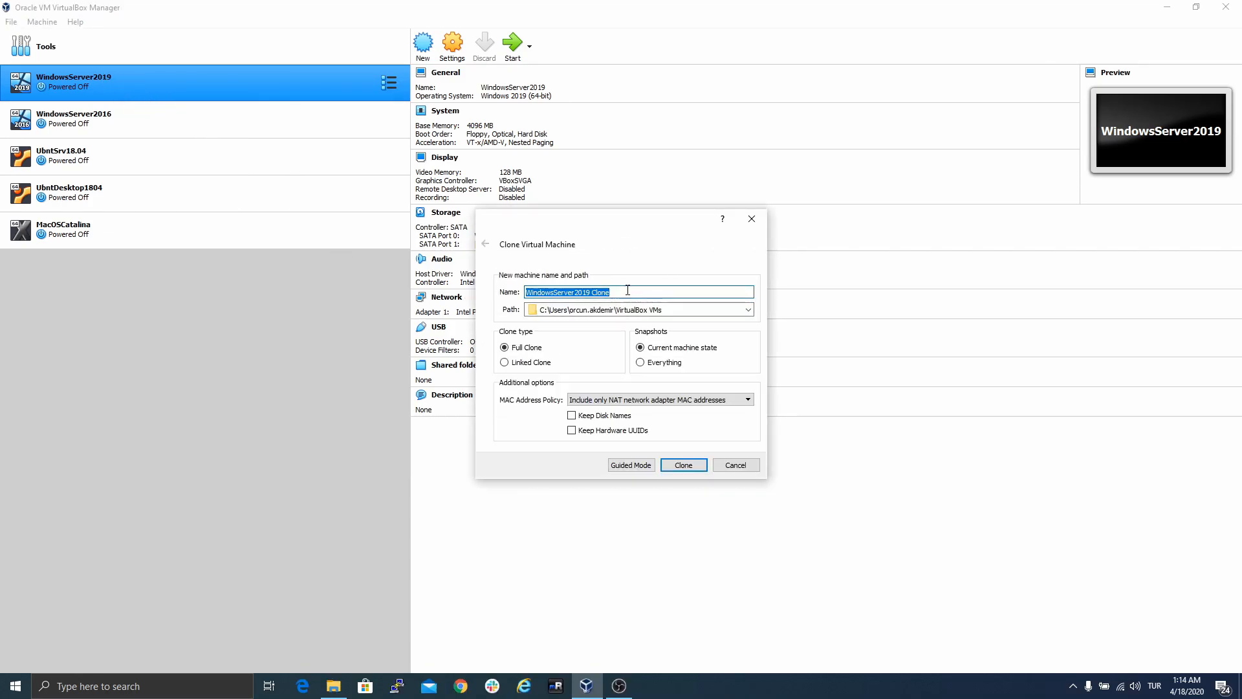
mouse_move(623, 297)
left_mouse_down()
mouse_move(634, 297)
mouse_move(515, 287)
left_mouse_up()
type("DC1")
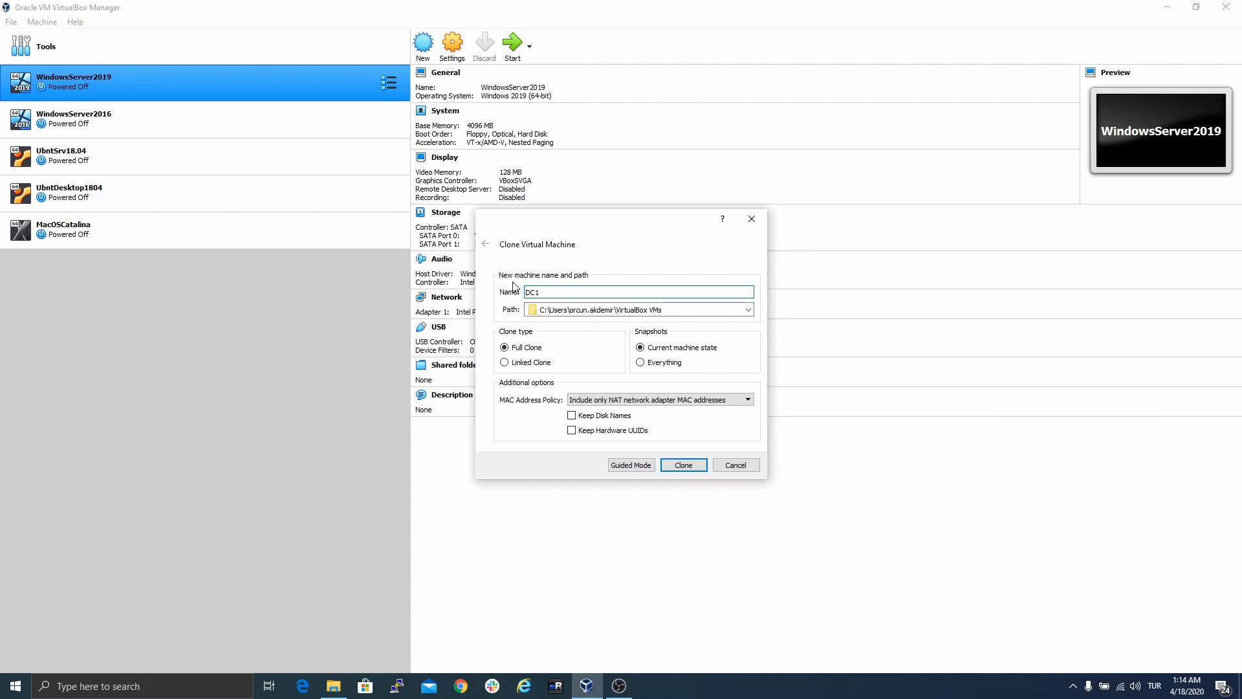
type("W2K19_")
left_click(666, 464)
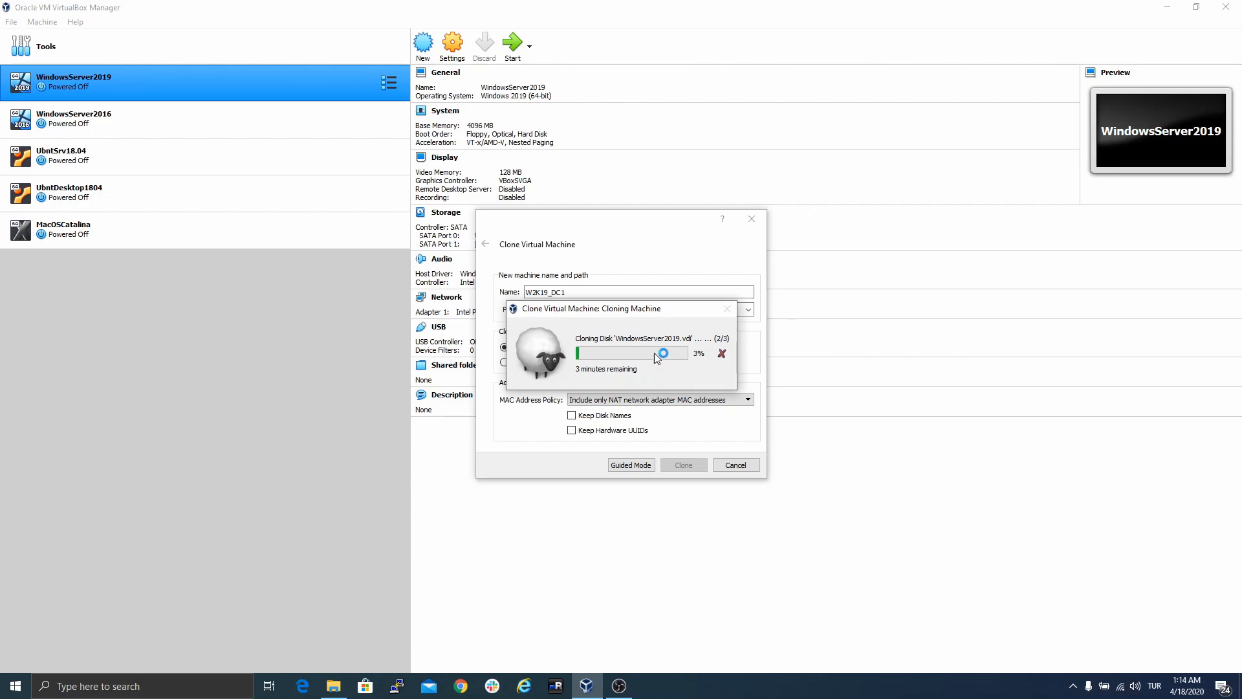
- Switch to File Explorer, check the disk and machine files in the W2K19_DC1 folder under VirtualBox VMs, and close the window
mouse_move(628, 308)
left_mouse_down()
mouse_move(506, 375)
mouse_move(373, 332)
left_mouse_up()
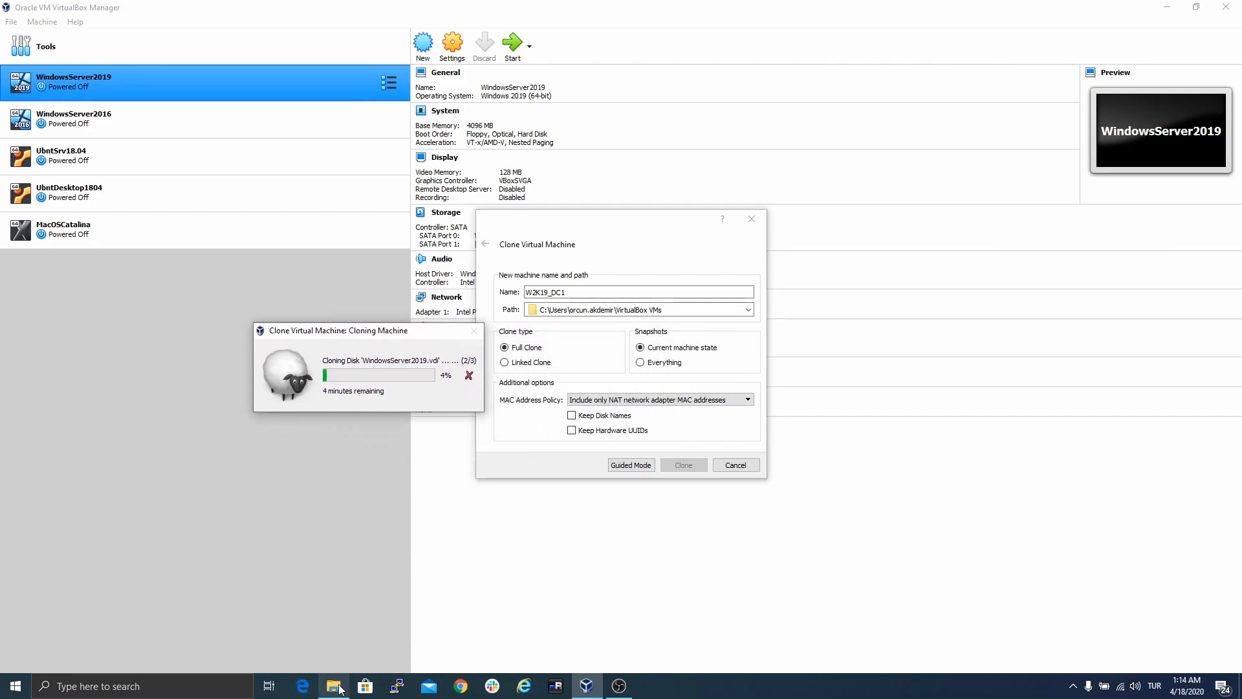
left_click(333, 686)
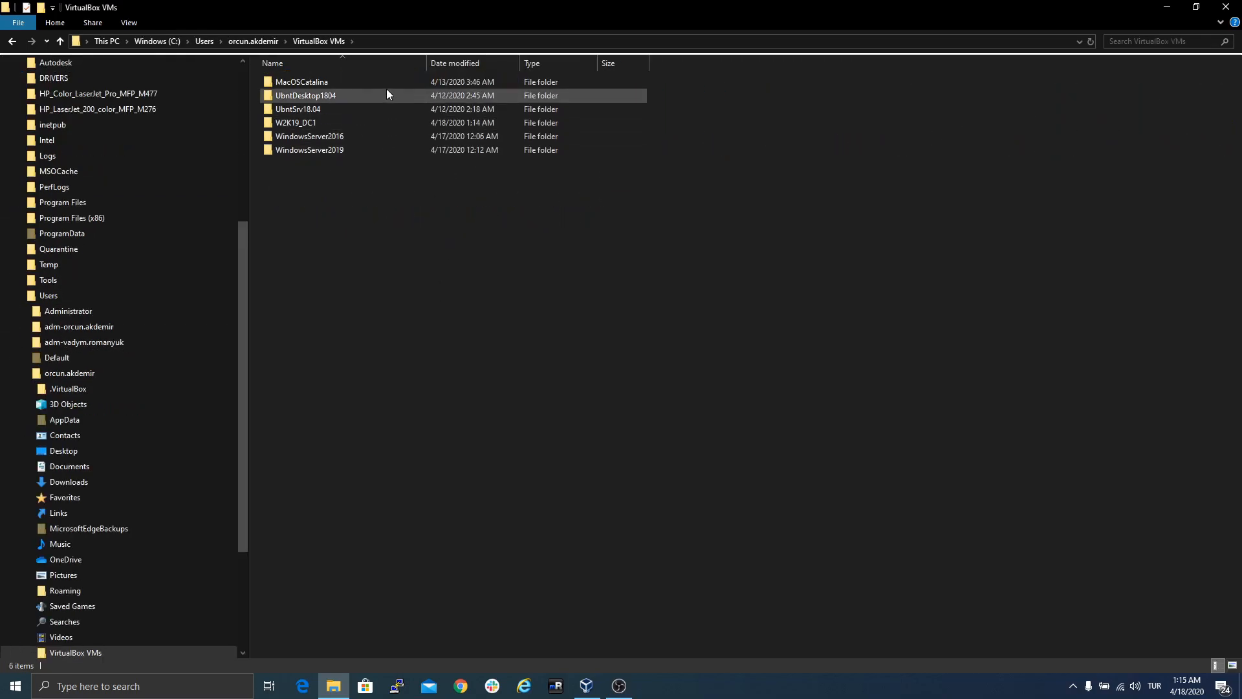
double_click(316, 124)
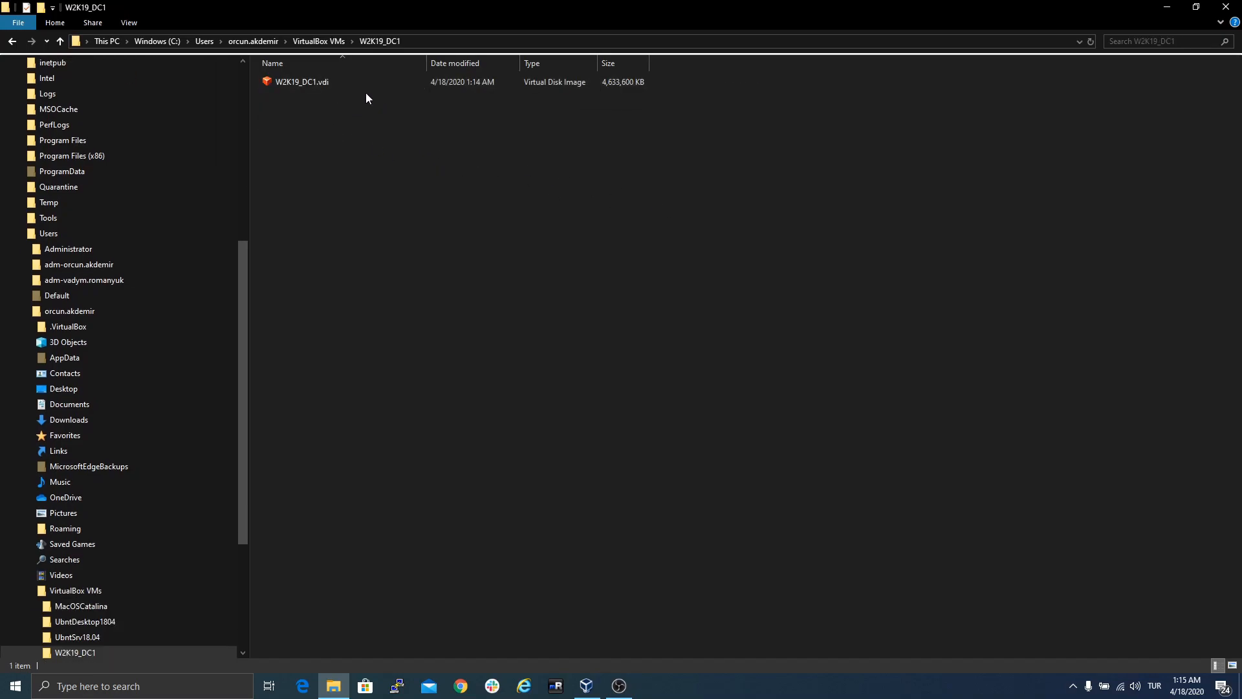
mouse_move(831, 6)
left_mouse_down()
mouse_move(836, 90)
mouse_move(1004, 149)
mouse_move(857, 141)
mouse_move(863, 126)
left_mouse_up()
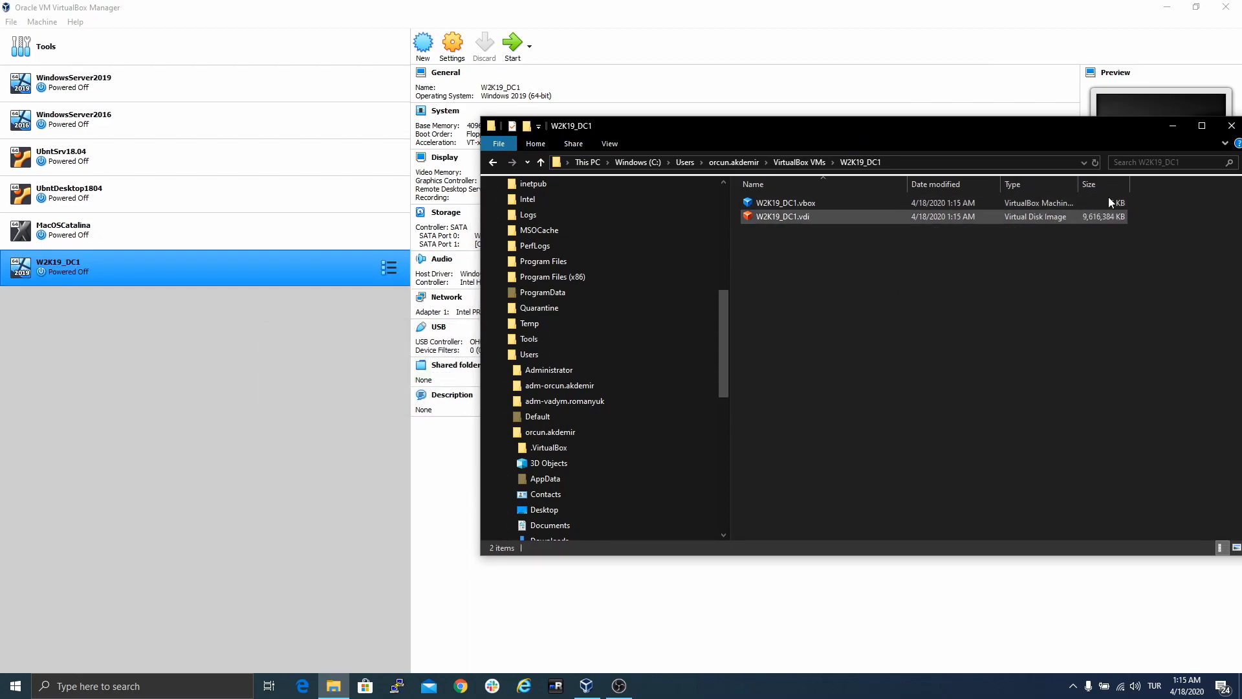
left_click_drag(962, 126, 871, 147)
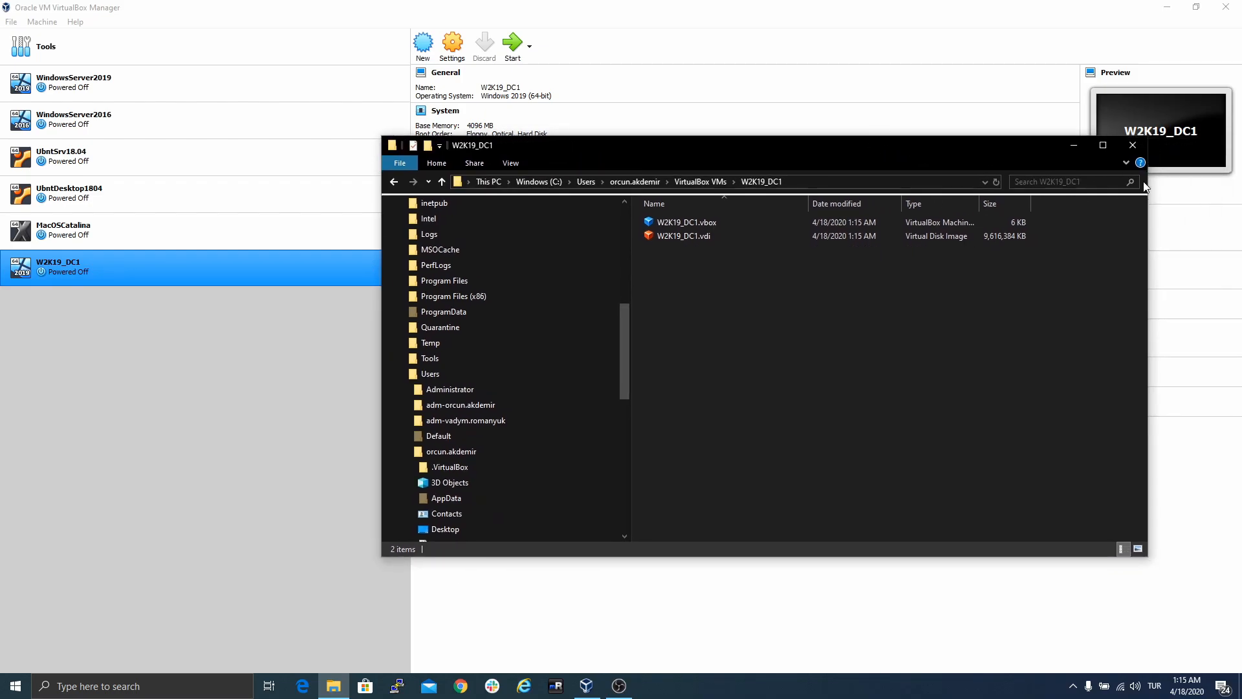
left_click(1132, 144)
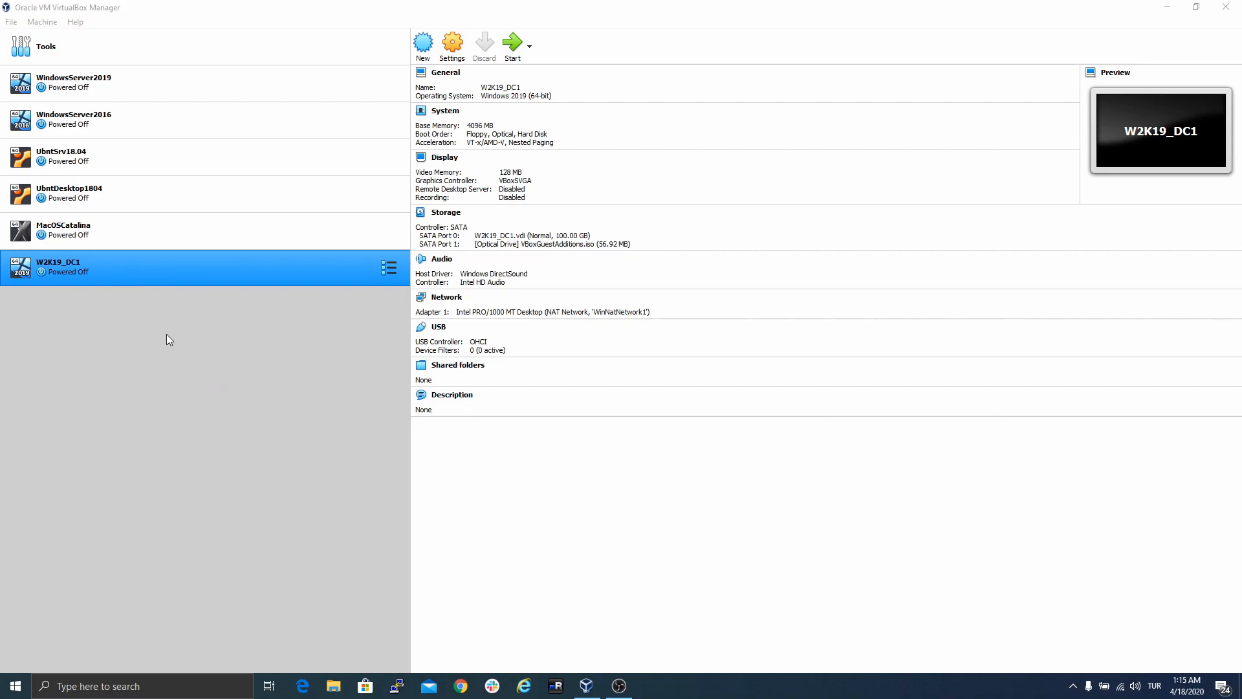
- Start the W2K19_DC1 virtual machine outside full-screen mode and sign in as Administrator with the account password
double_click(197, 267)
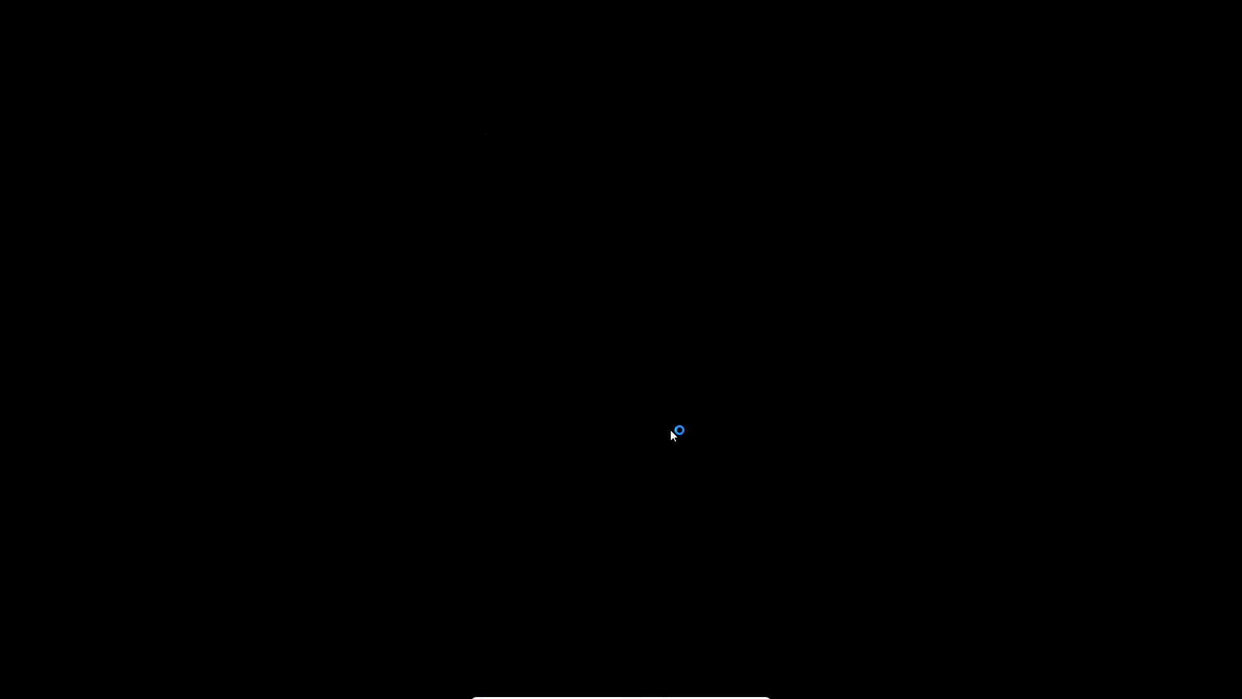
key("ctrl+f")
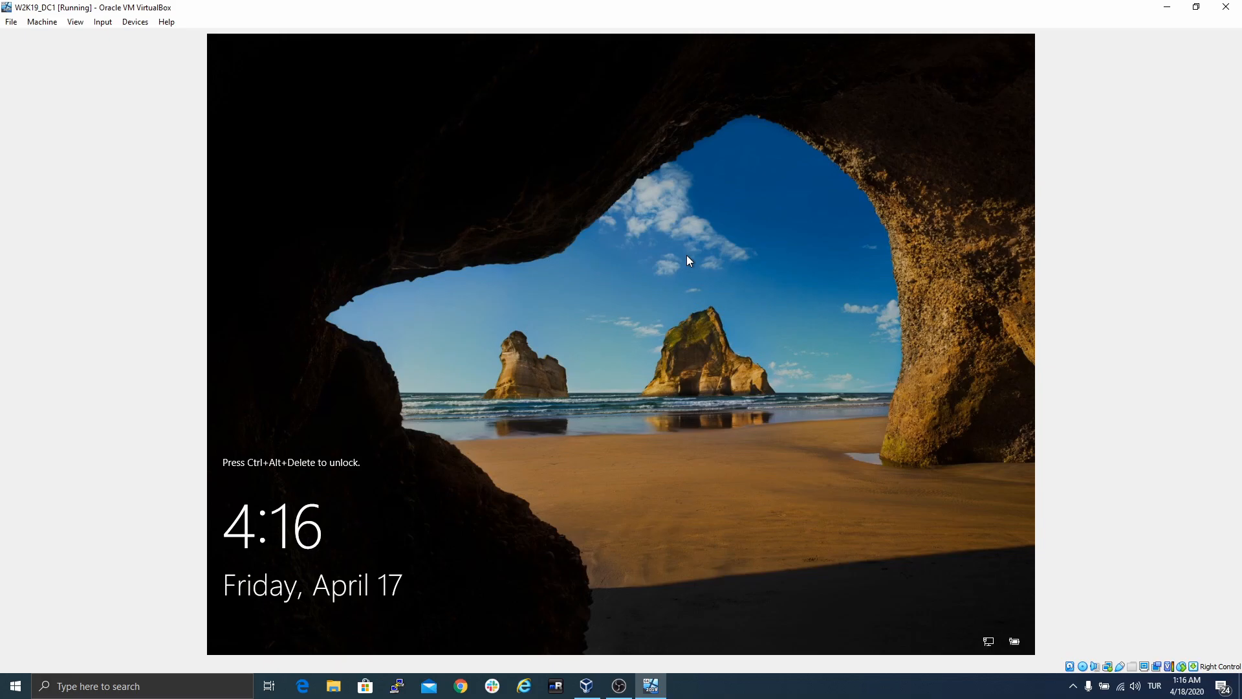
key("ctrl+alt+Delete")
type("********")
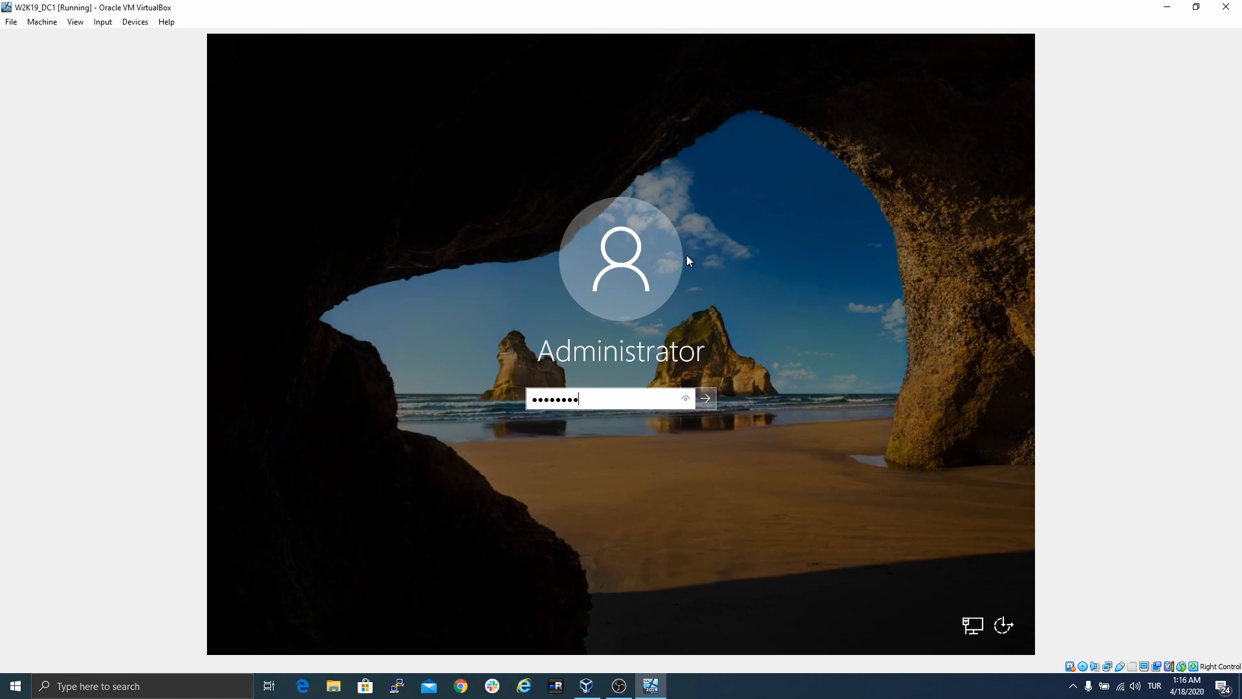
key("Return")
key("Return")
type("*******")
key("Return")
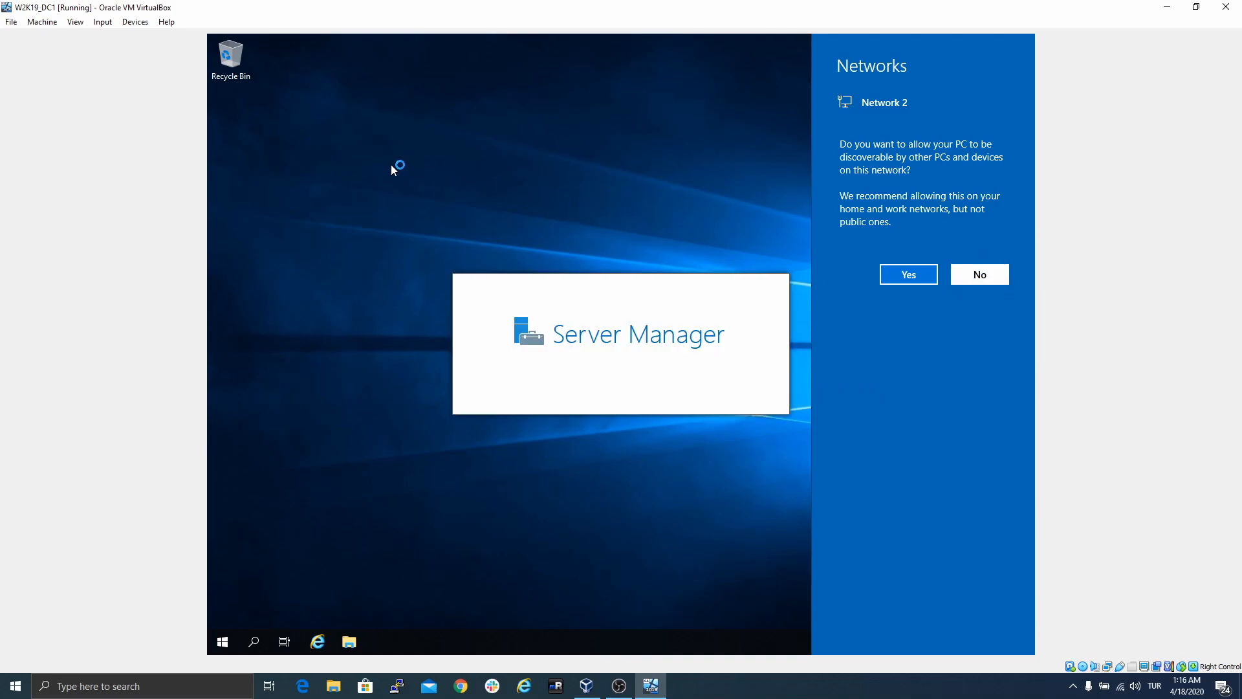
- Adjust the virtual machine window to the guest display size, and maximize both that window and Server Manager inside it
left_click(56, 27)
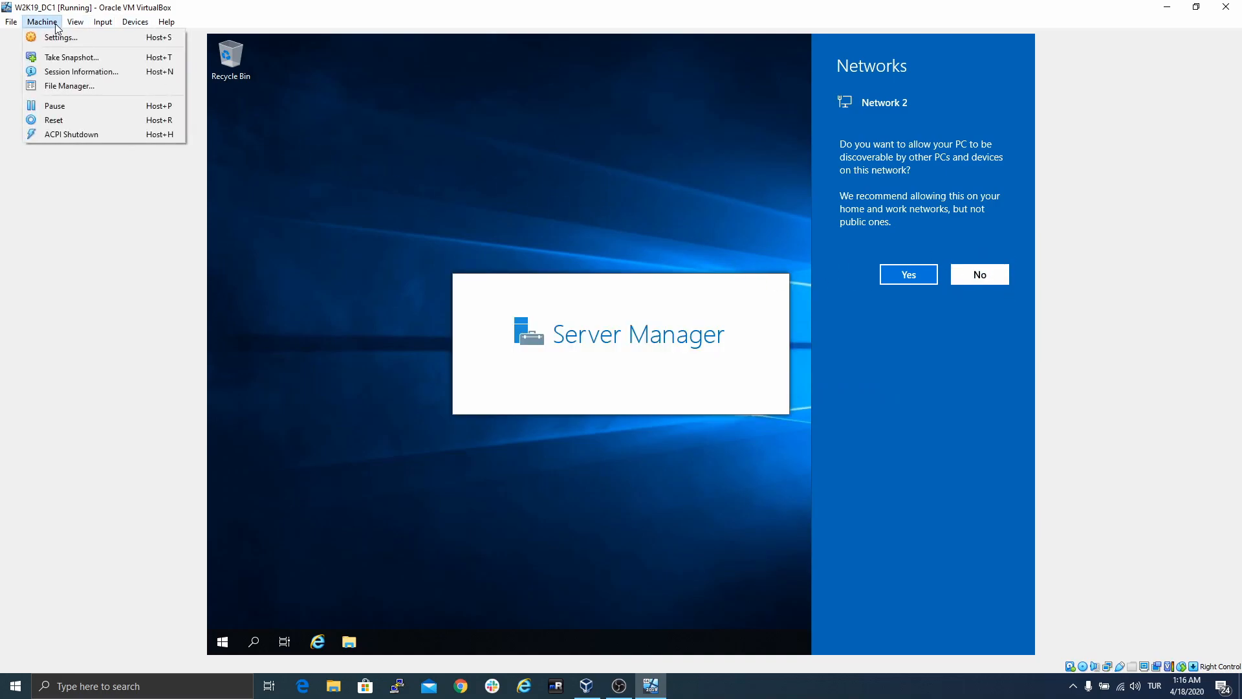
mouse_move(68, 23)
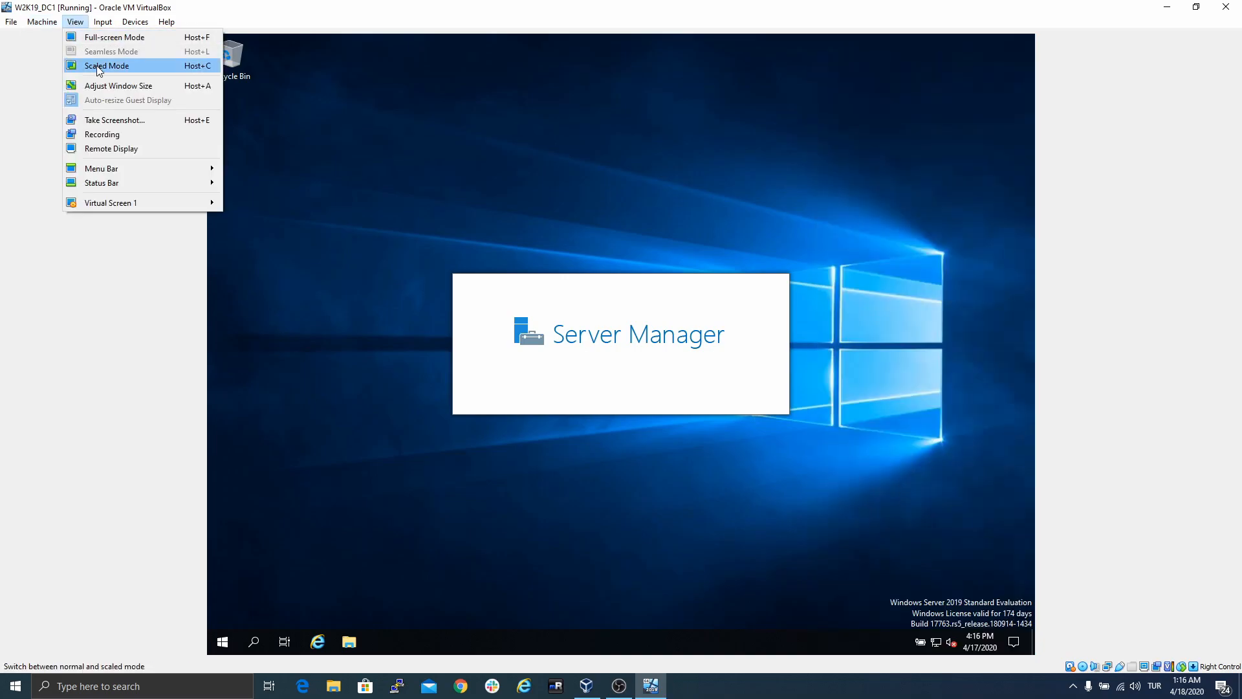
left_click(118, 85)
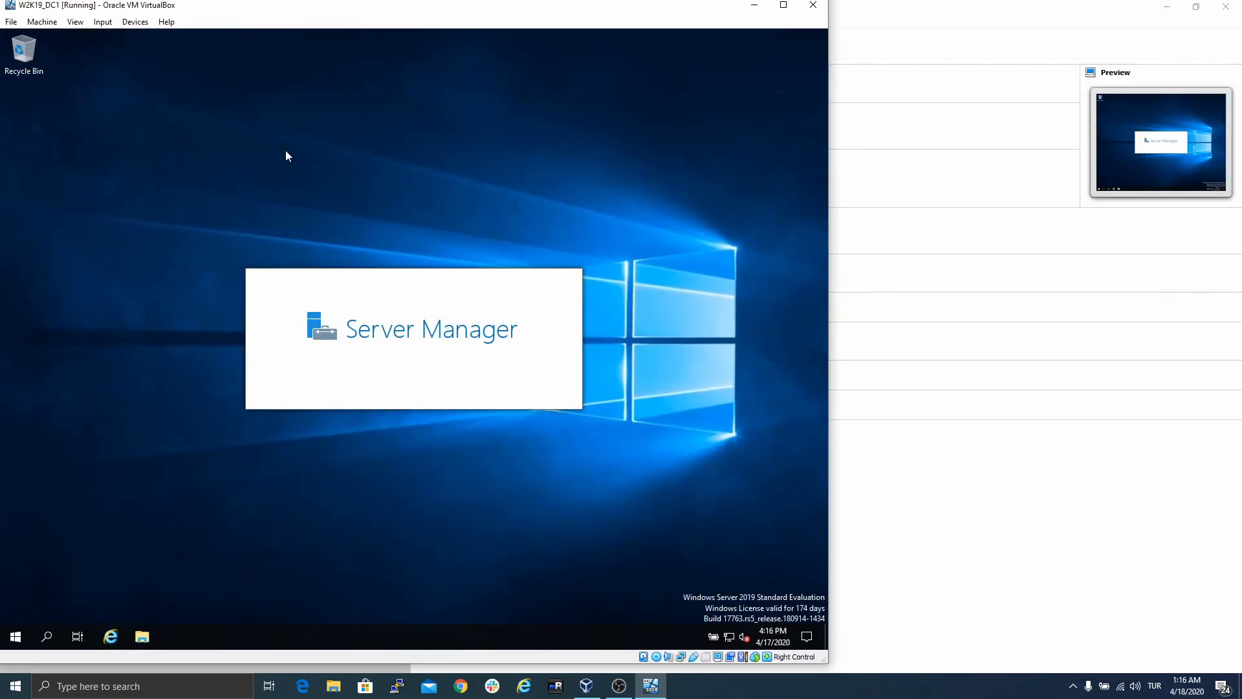
left_click(783, 6)
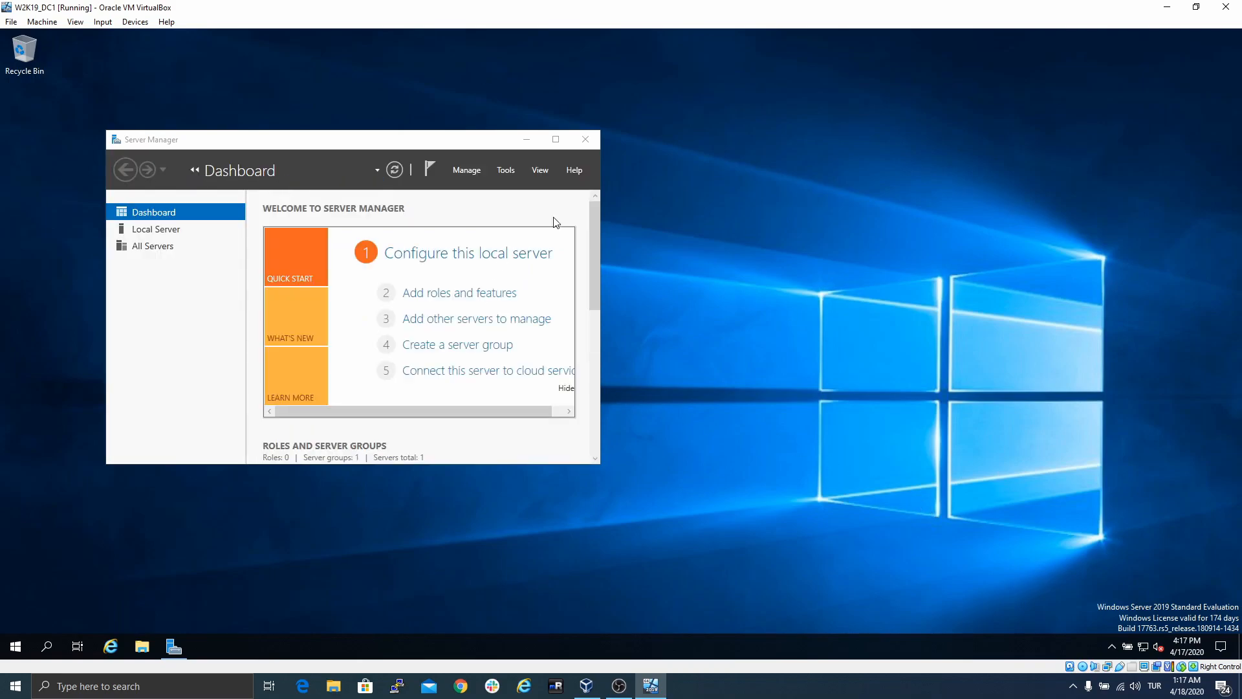
left_click(556, 138)
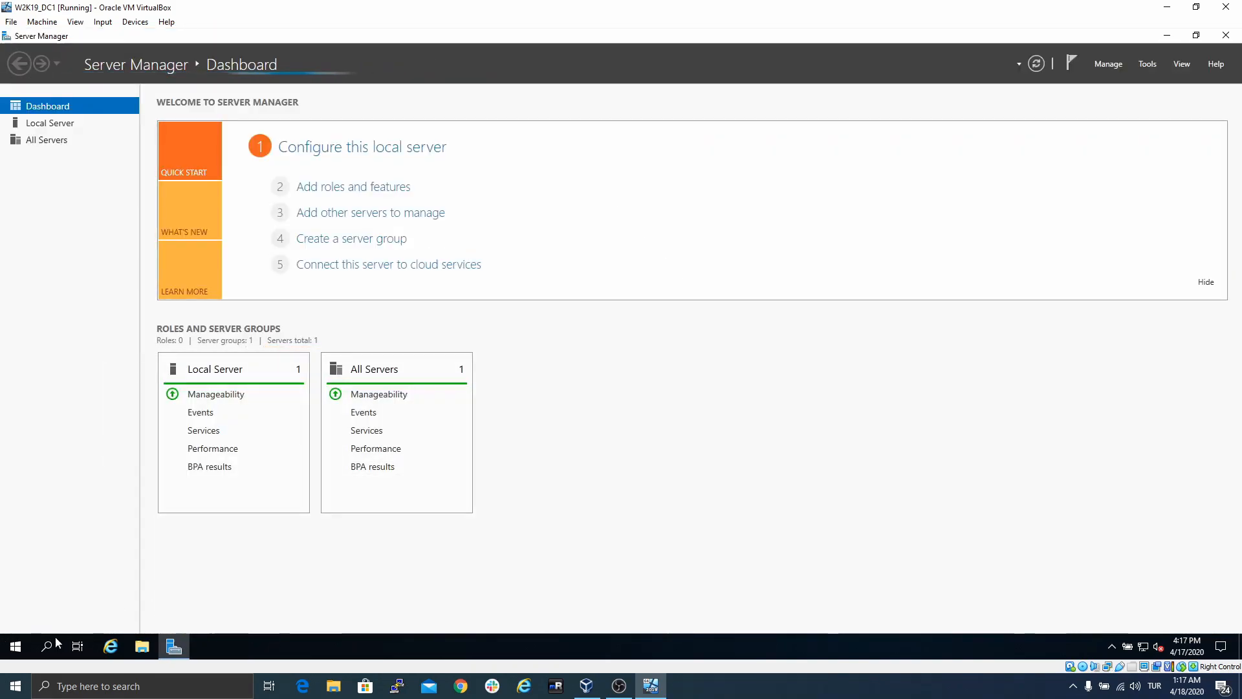
- Launch cmd on the server and run ipconfig to view the Ethernet adapter's IP configuration
left_click(18, 647)
right_click(18, 646)
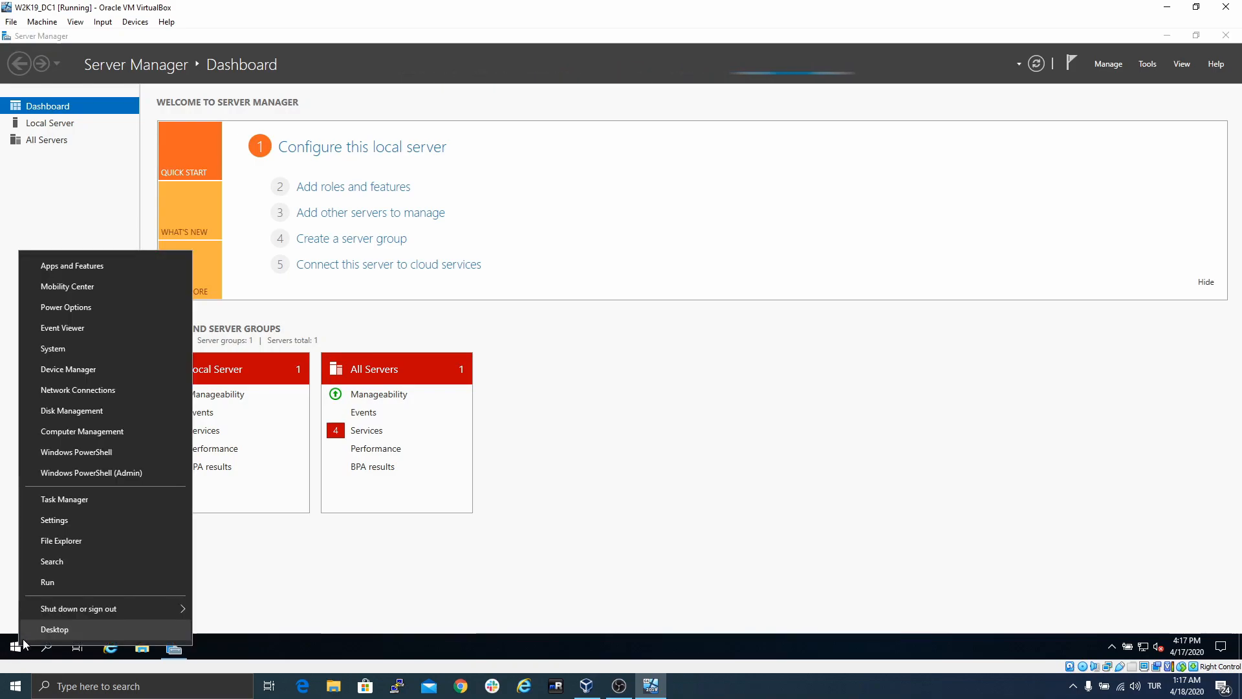
left_click(50, 582)
type("cmd")
key("Return")
type("'p")
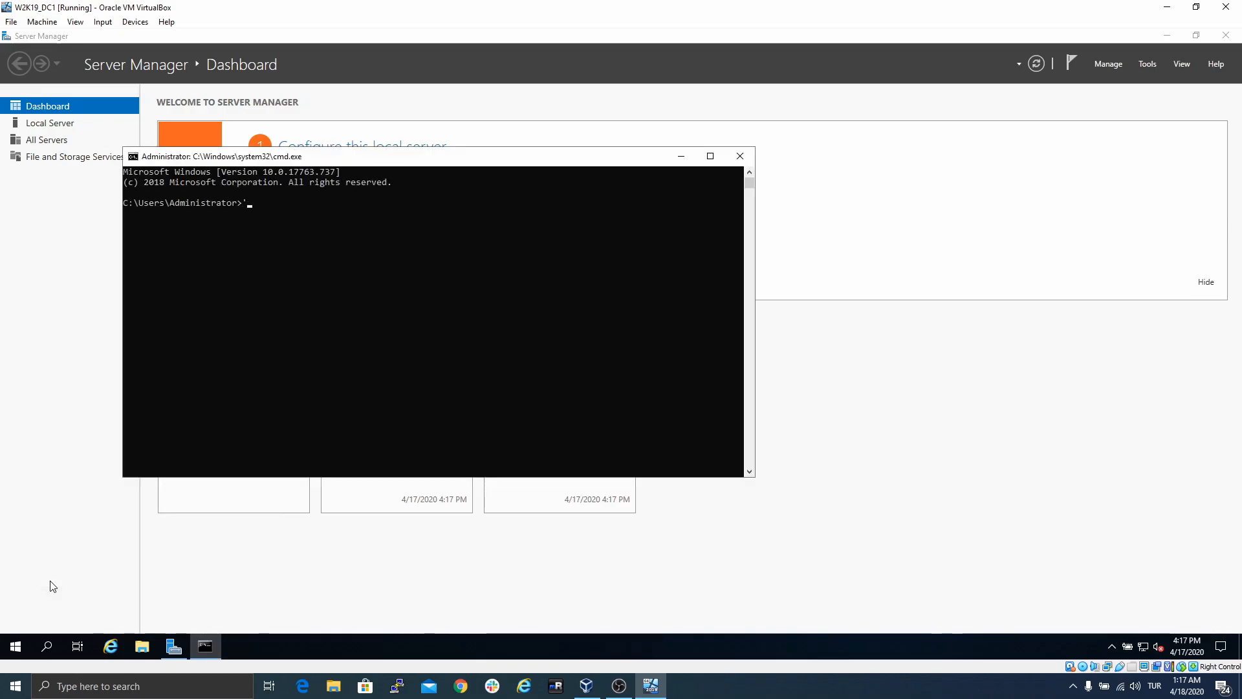
key("Return")
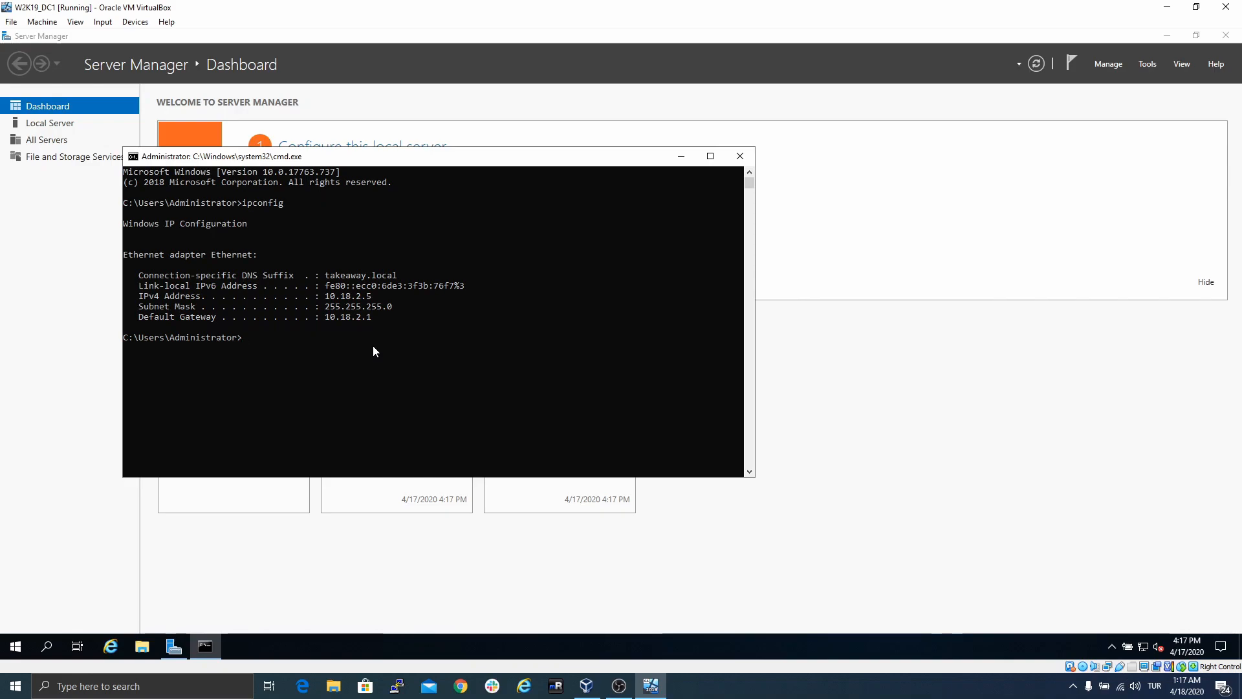
right_click(1144, 646)
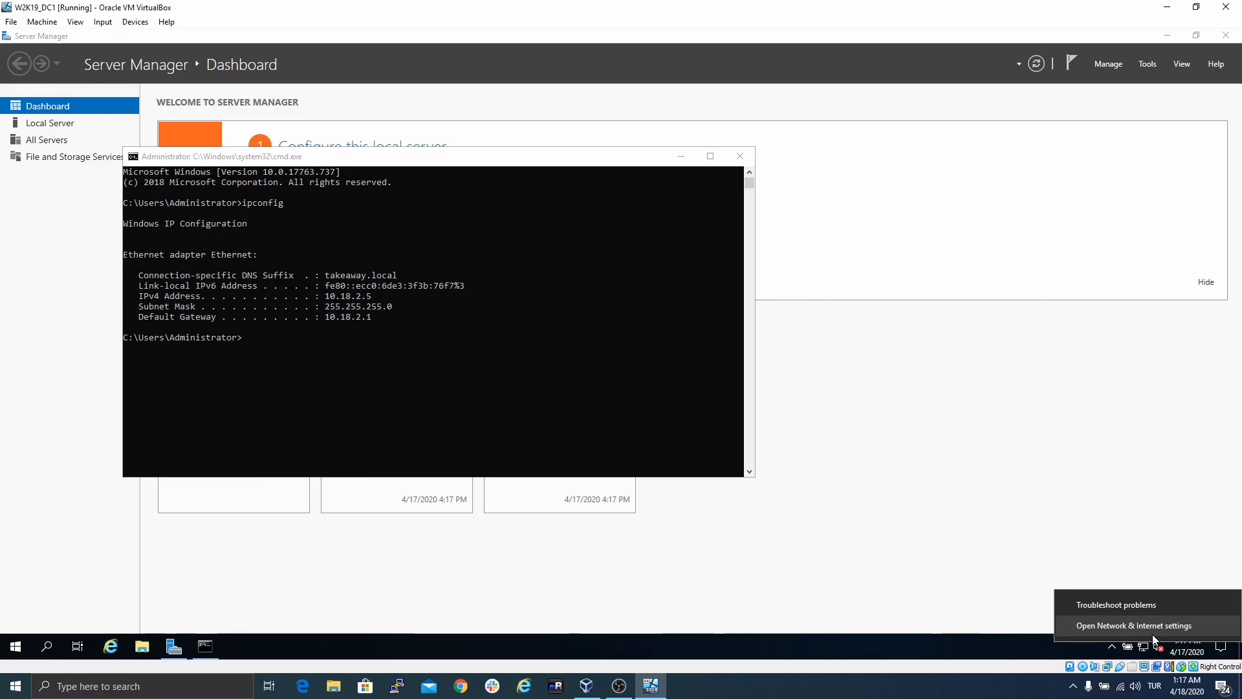
left_click(1152, 637)
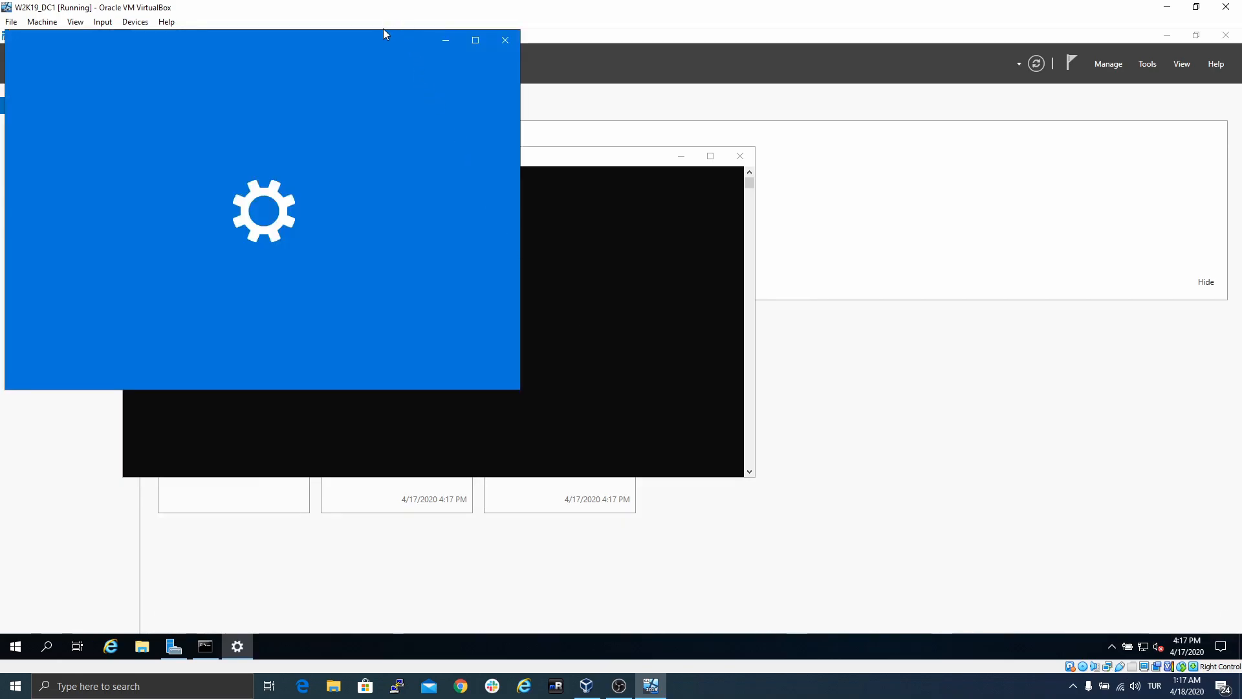
left_click_drag(369, 43, 912, 156)
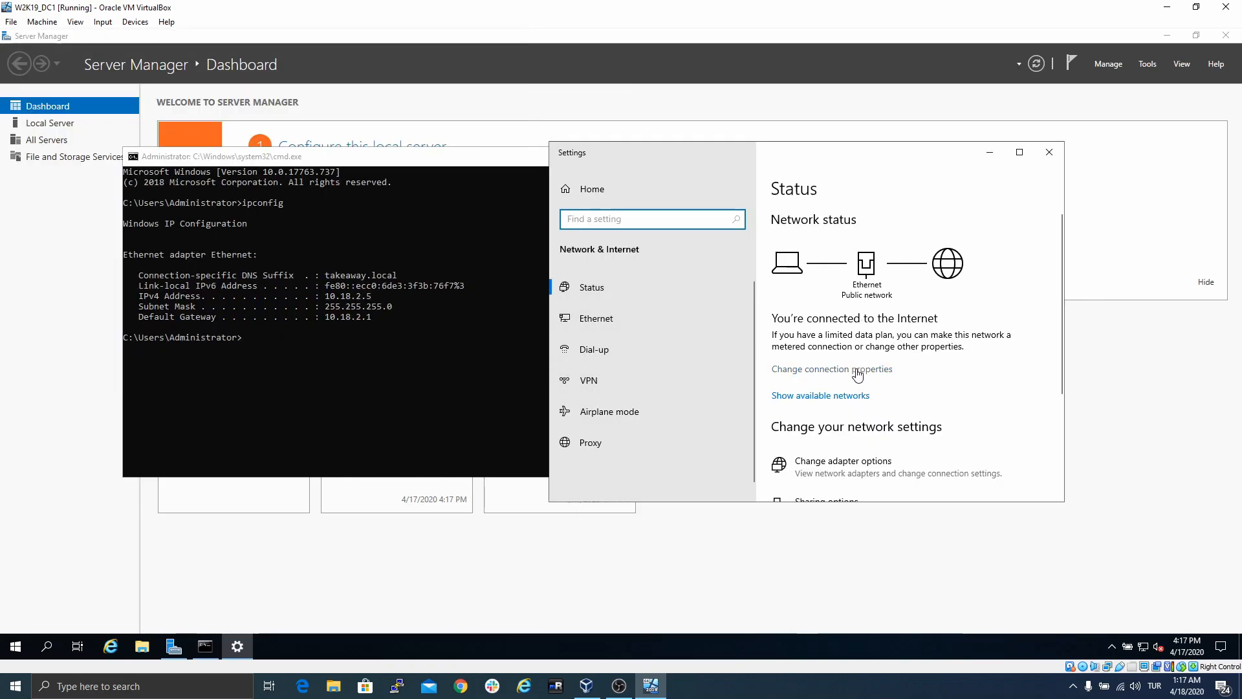
scroll(873, 373, "down", 3)
left_click(859, 333)
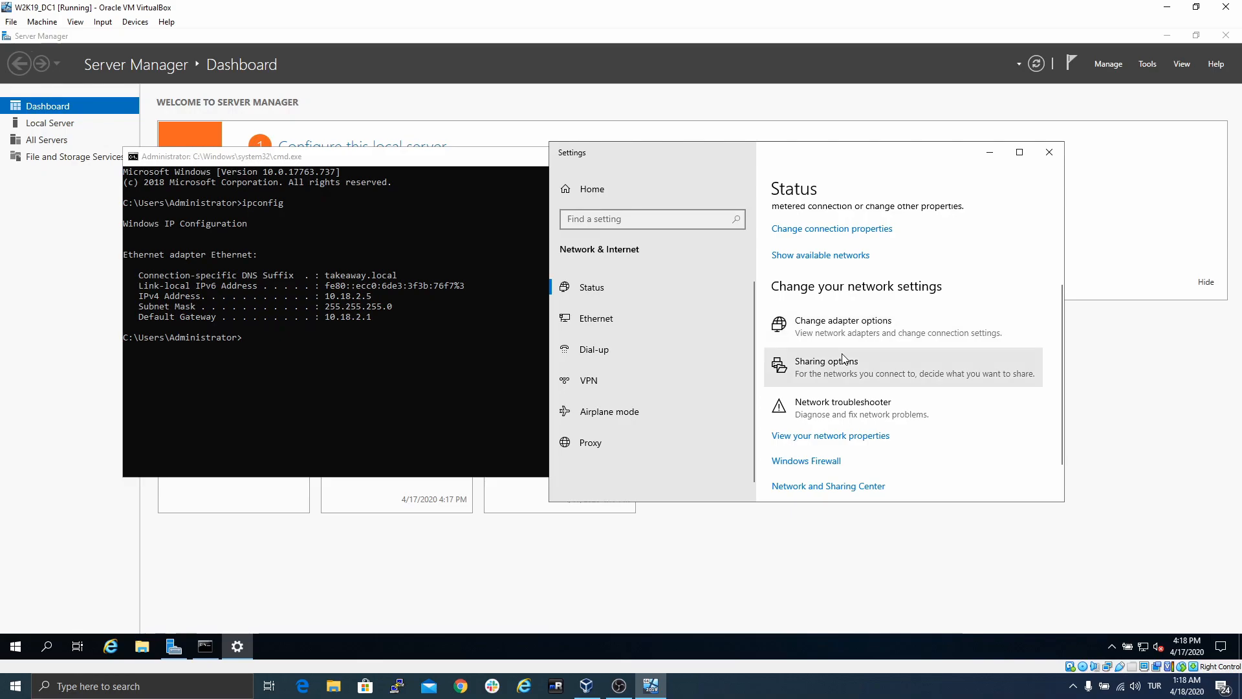
left_click(317, 208)
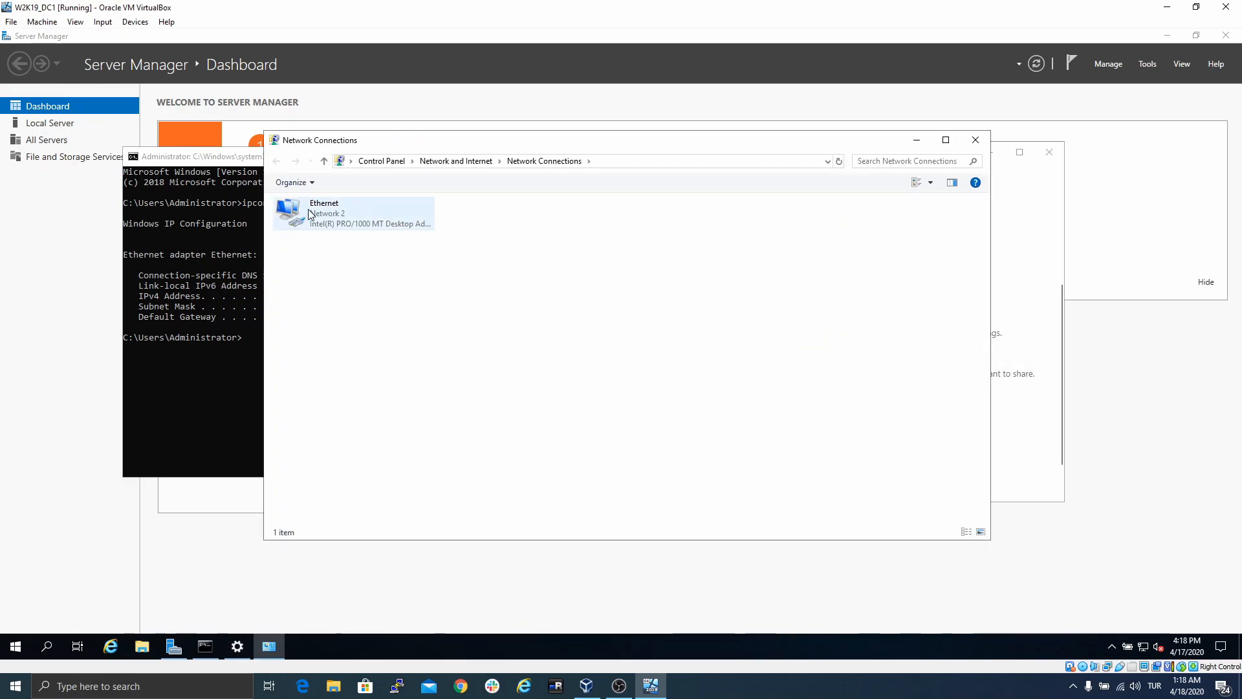
right_click(310, 210)
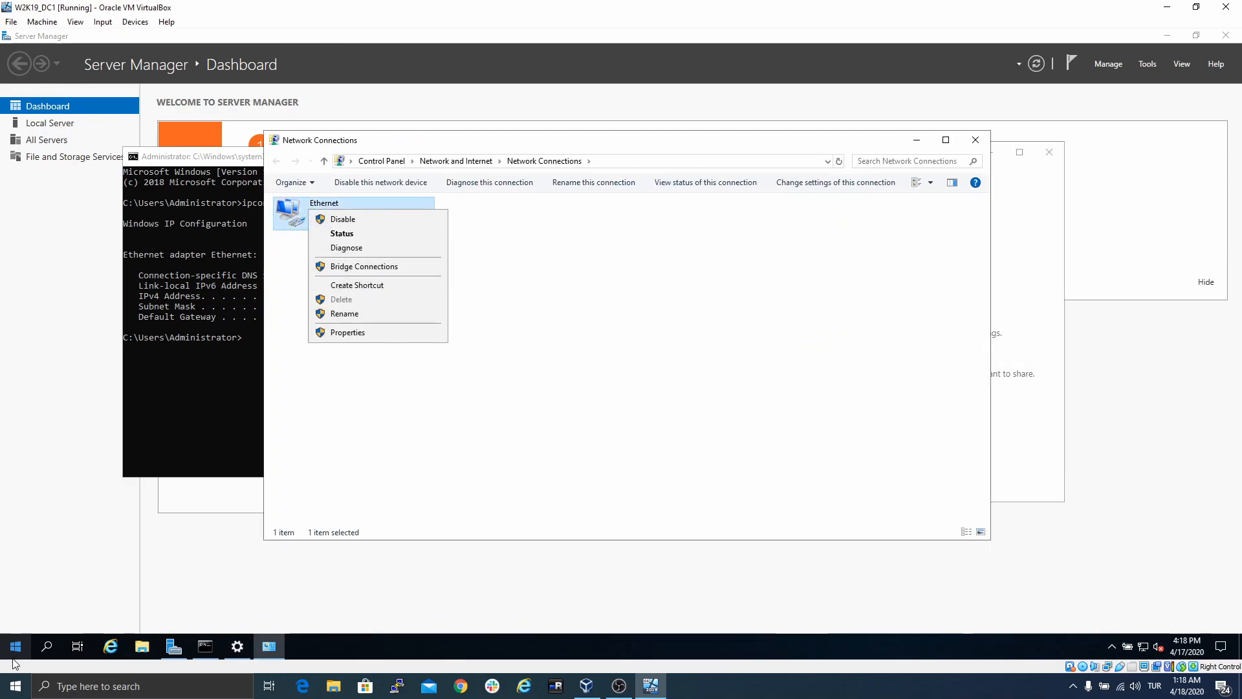
left_click(891, 268)
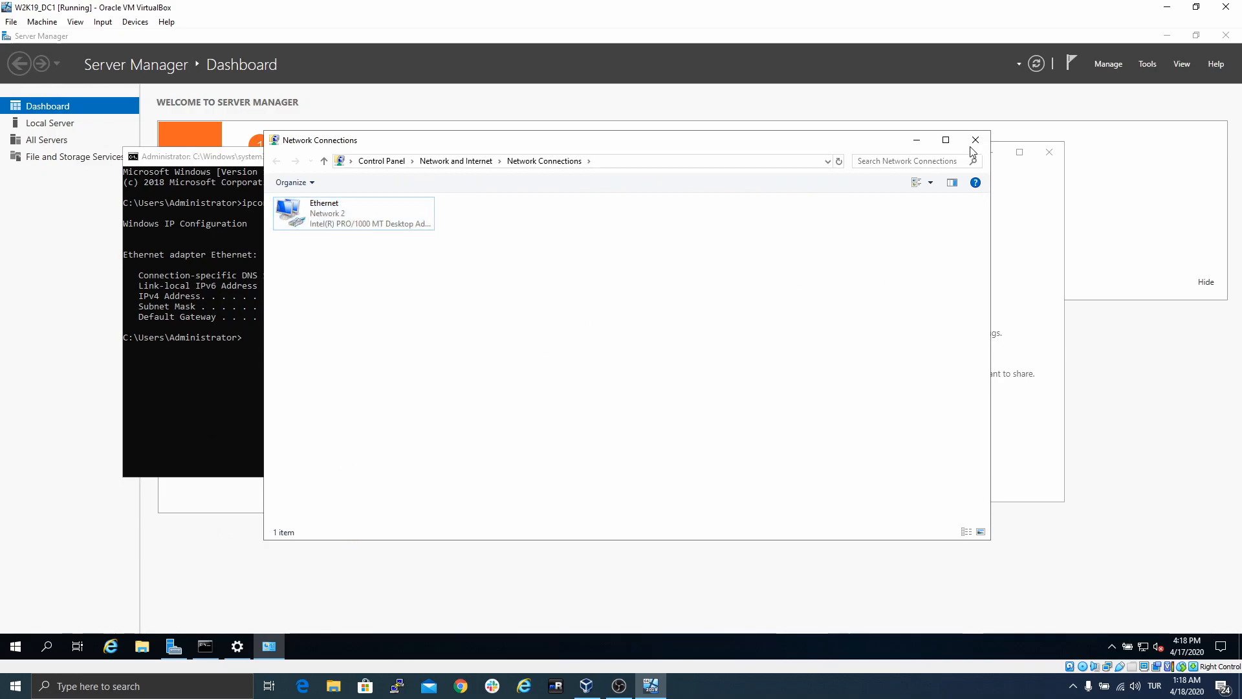
left_click(975, 140)
left_click(1049, 149)
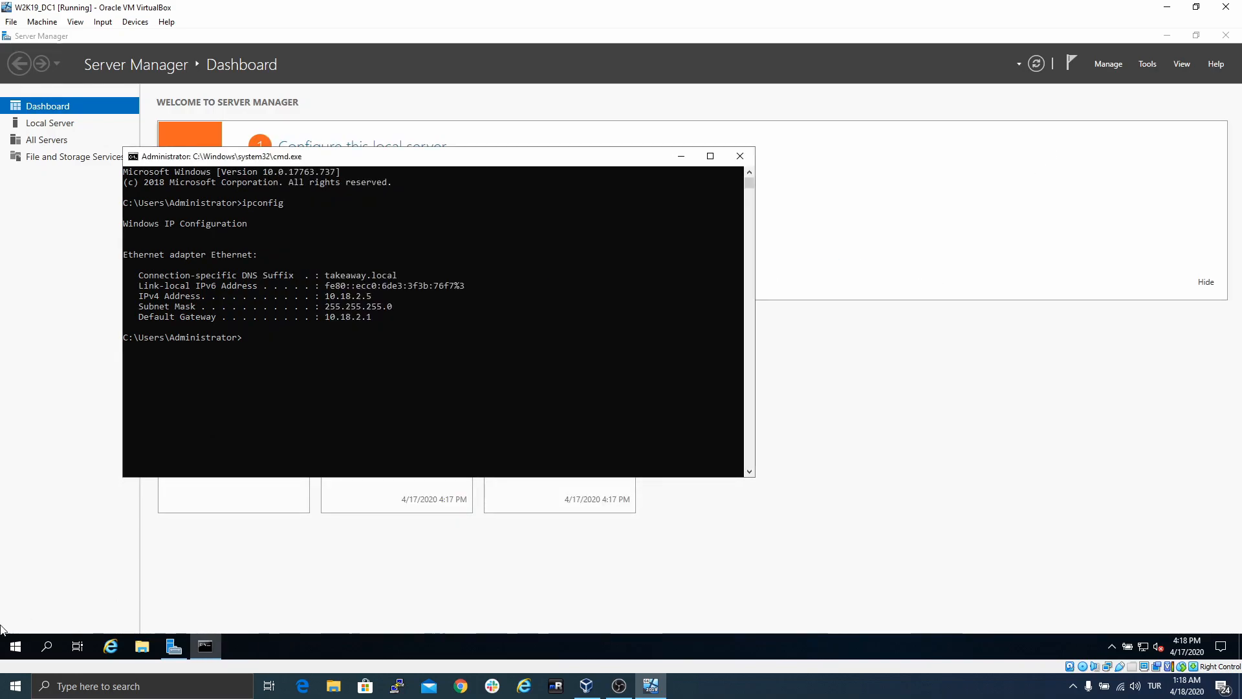
- Run ncpa.cpl on the server and open the properties of the Ethernet adapter
right_click(15, 646)
left_click(71, 581)
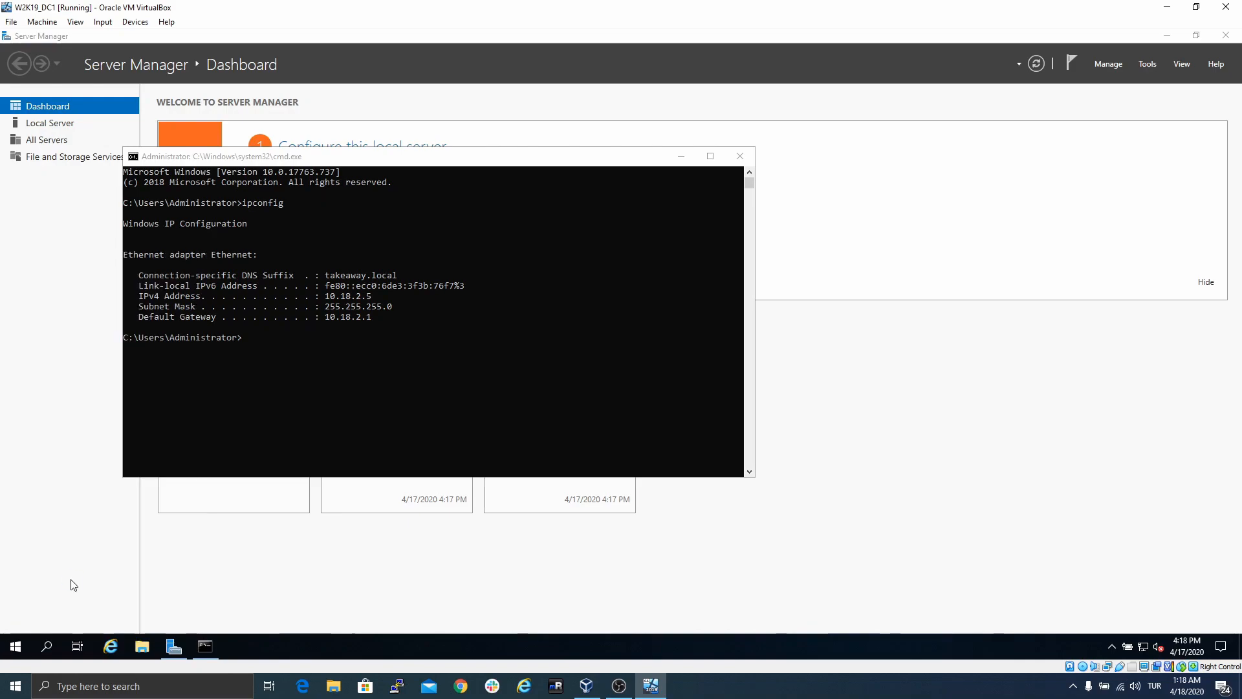
type("ncpa.cpl")
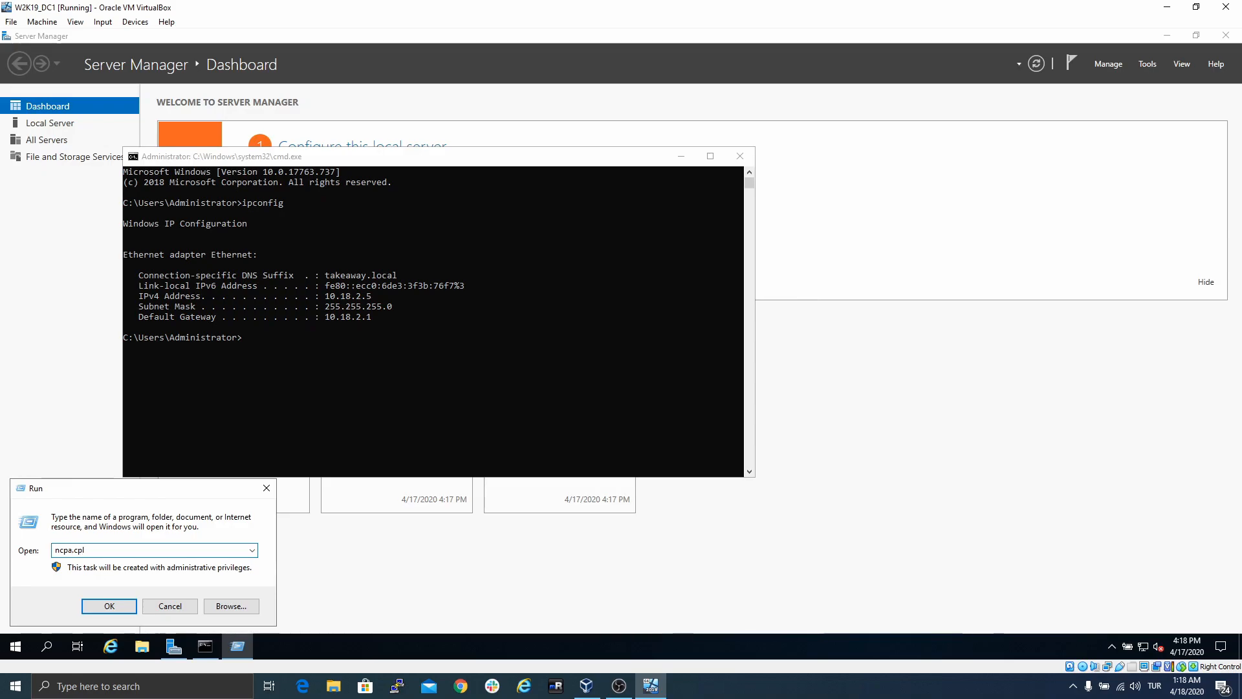
key("Return")
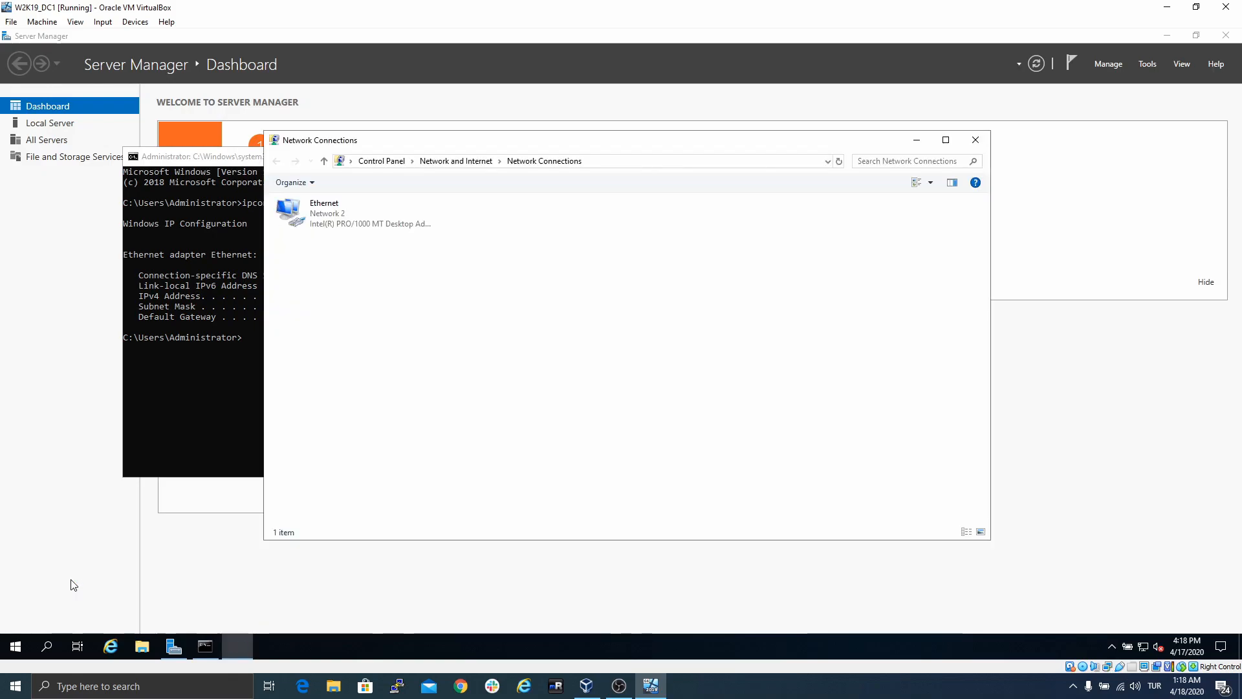
right_click(336, 223)
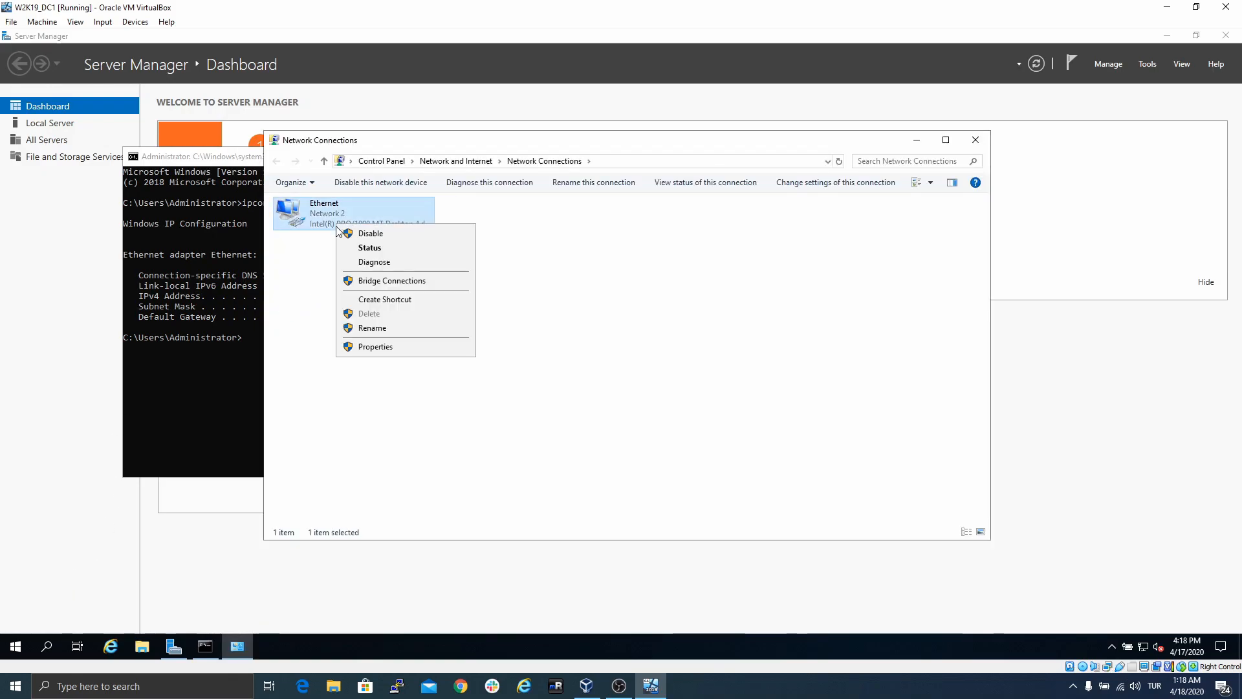
left_click(383, 347)
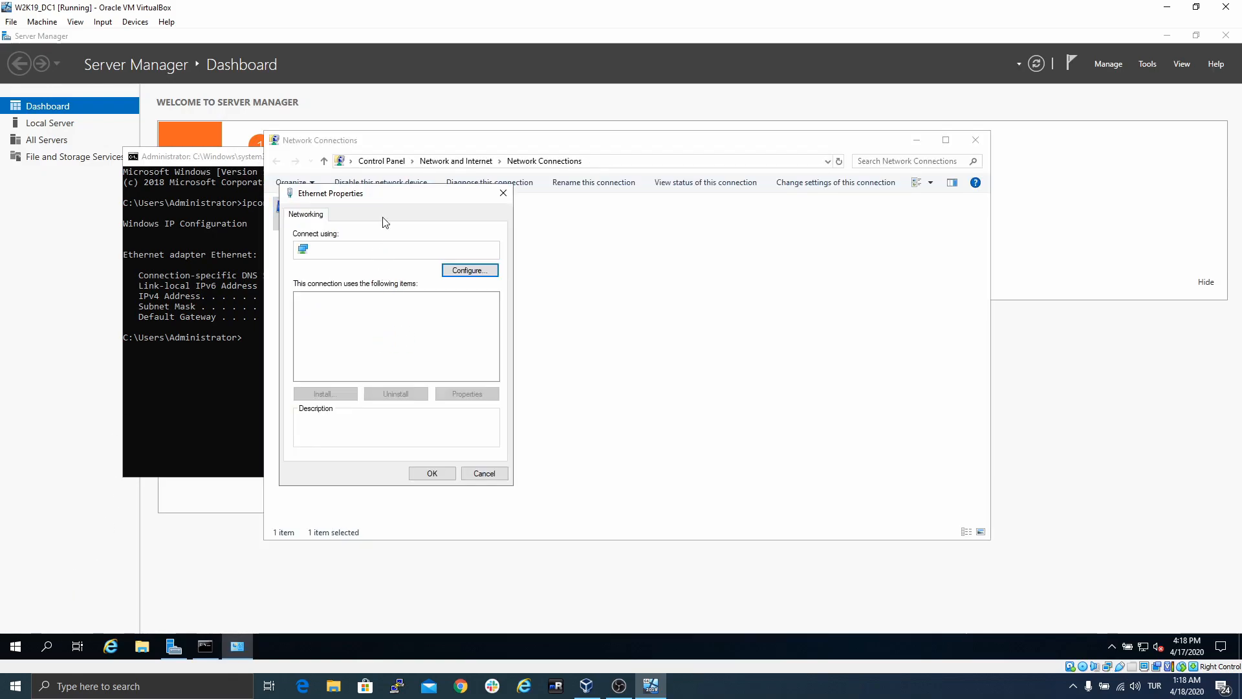
- Open the Internet Protocol Version 4 (TCP/IPv4) properties of the Ethernet adapter
left_click_drag(388, 193, 576, 182)
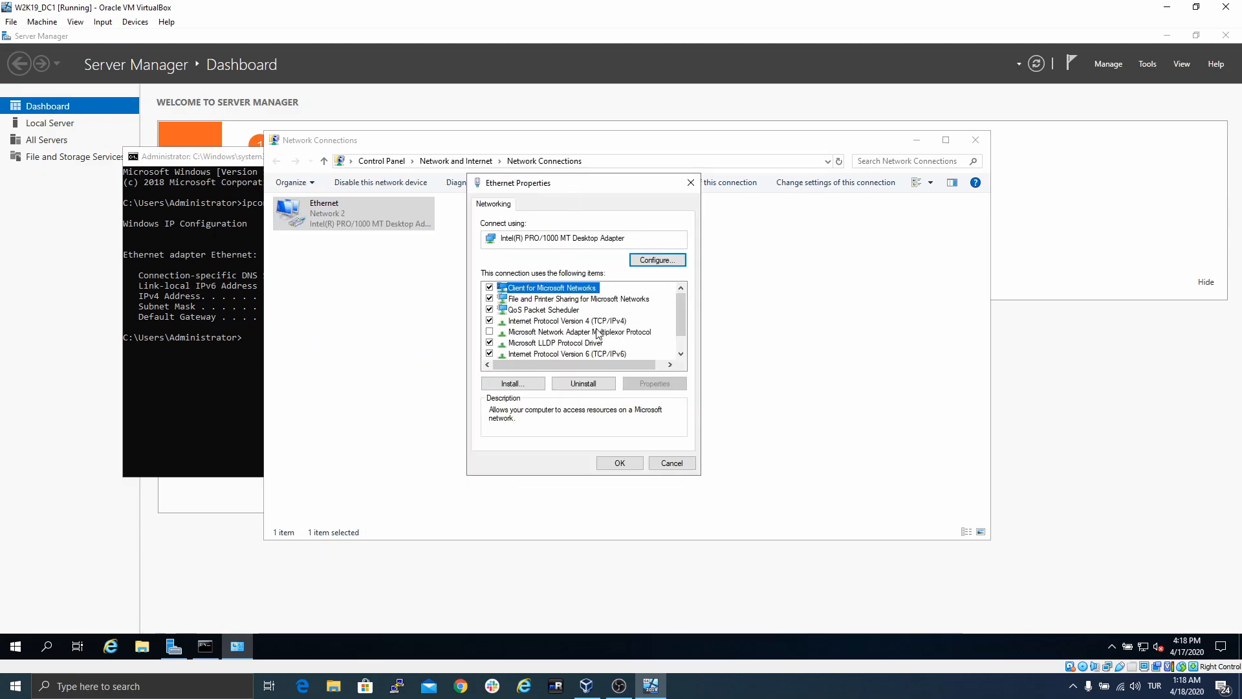
left_click(515, 320)
left_click(655, 383)
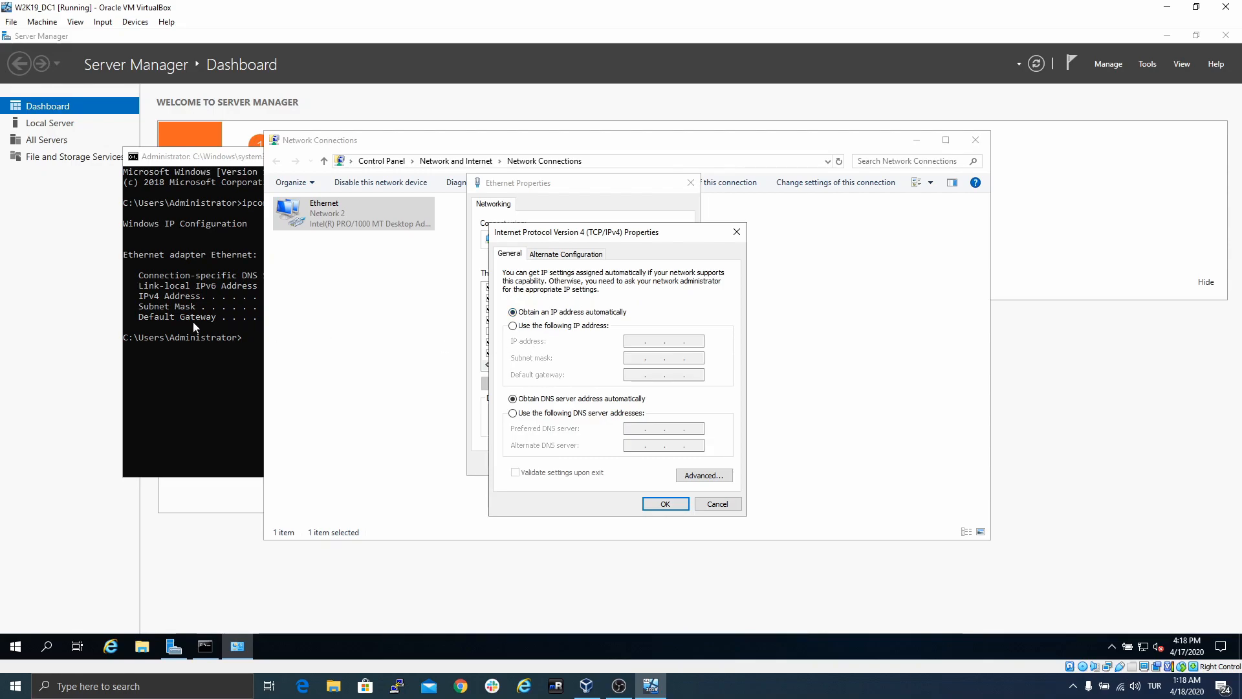
- Move the command window aside so its ipconfig values can be read beside the IPv4 properties
left_click(196, 321)
left_click_drag(408, 159, 364, 157)
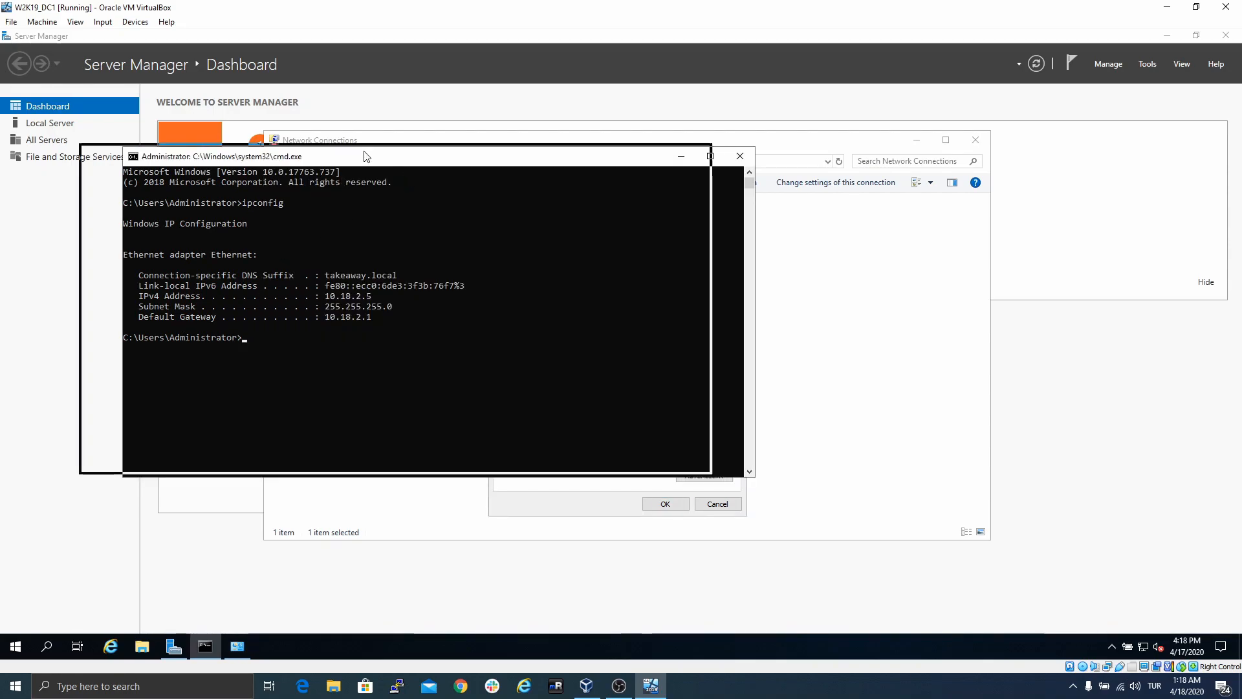
left_click(530, 502)
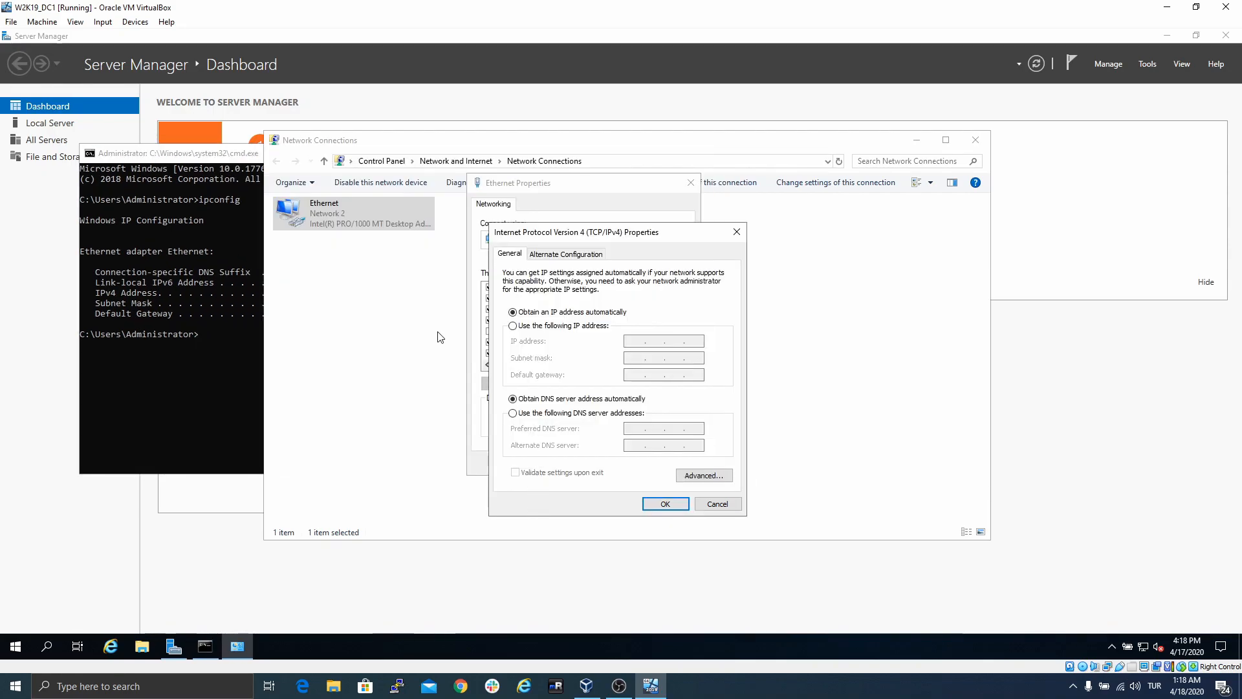
left_click_drag(246, 153, 111, 144)
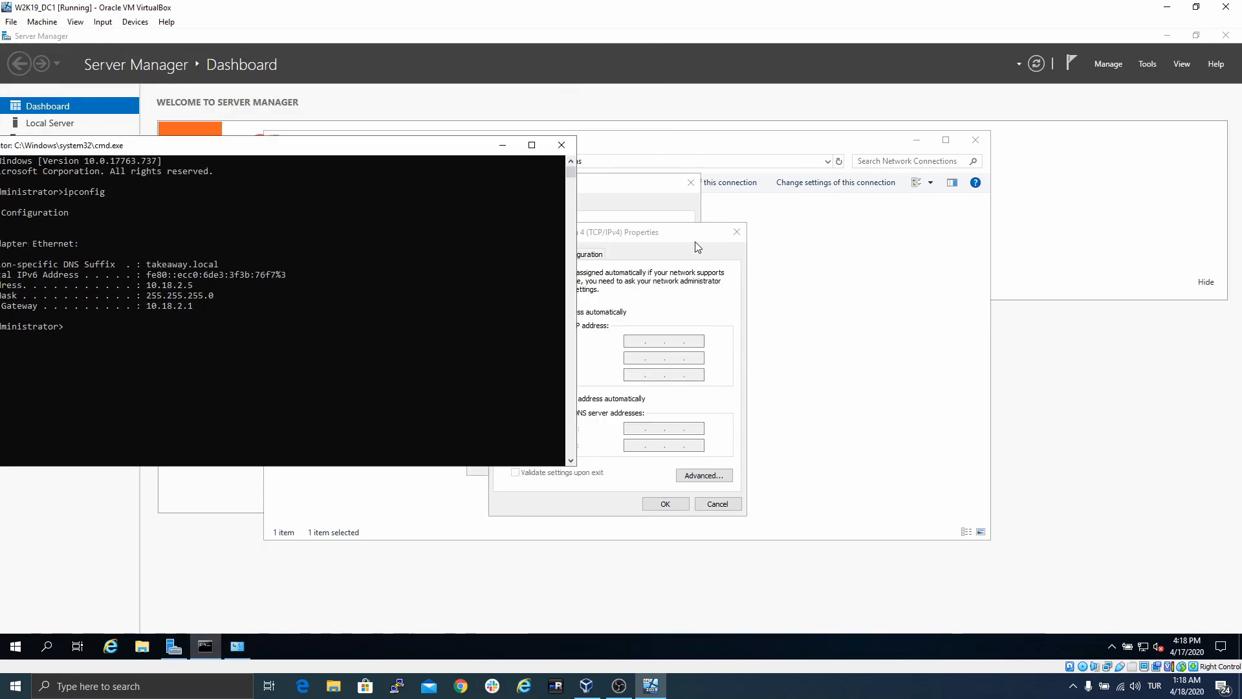
left_click(685, 239)
- Assign a static IPv4 configuration with IP address 10.18.2.5, subnet mask 255.255.255.0 and default gateway 10.18.2.1
left_click(565, 328)
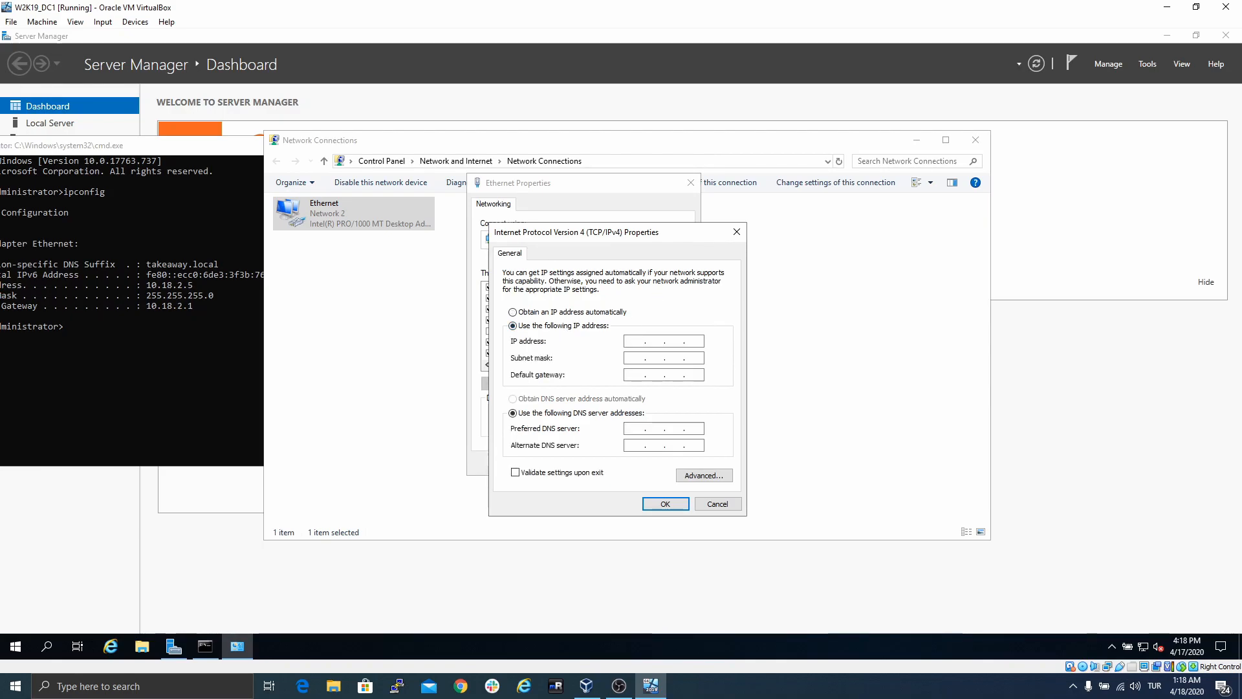
type("10.18.2.5")
key("Tab")
type("255")
left_click(635, 375)
type("10.18.2.")
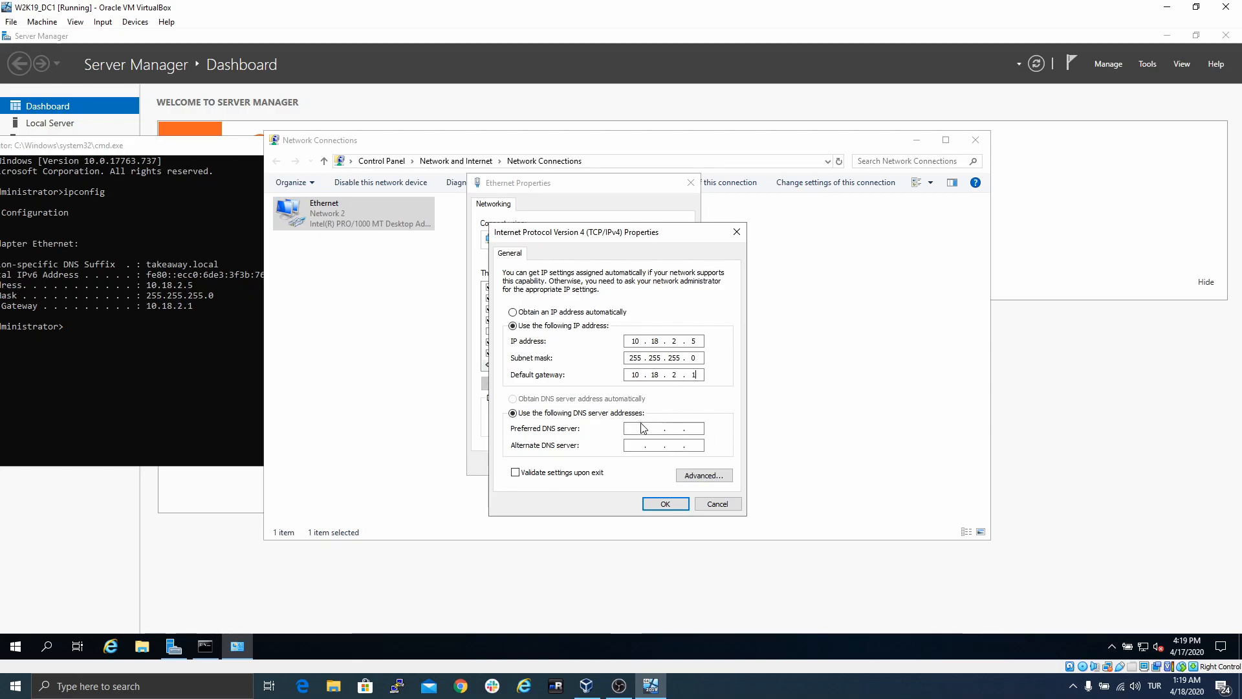
- Enter the preferred DNS server address, accept the IPv4 settings, and close the Ethernet properties and the command window
type("10.18.")
left_click(659, 510)
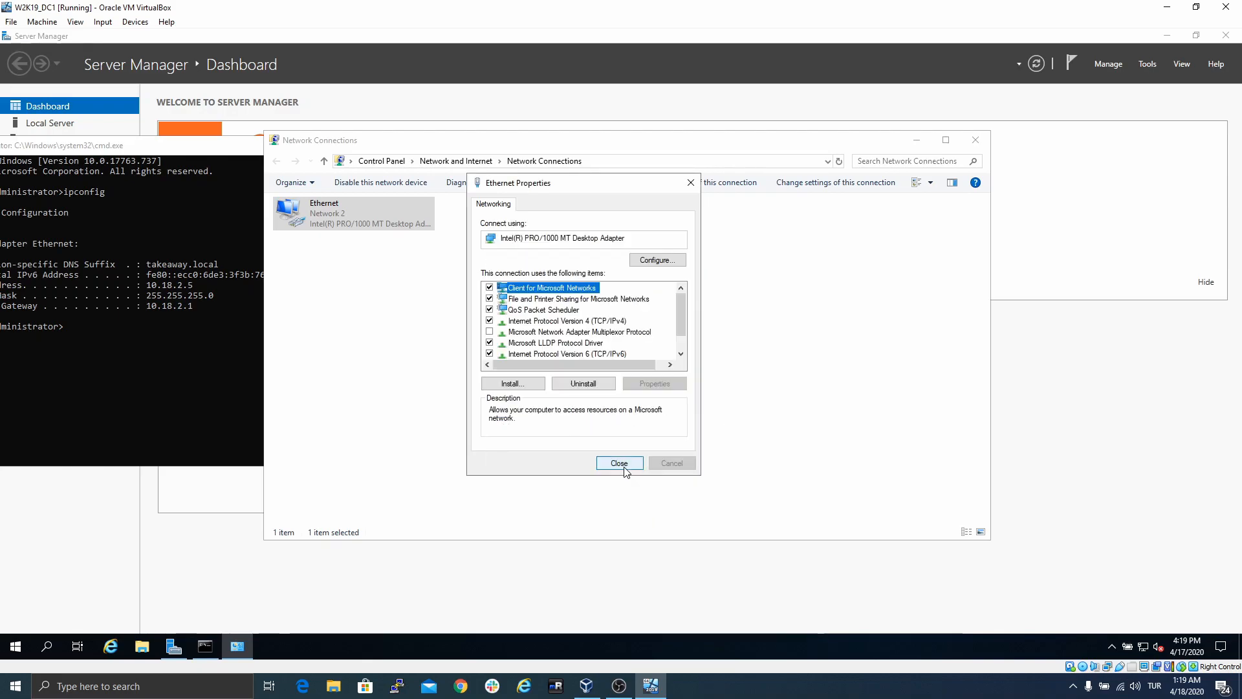
left_click(619, 463)
left_click(137, 398)
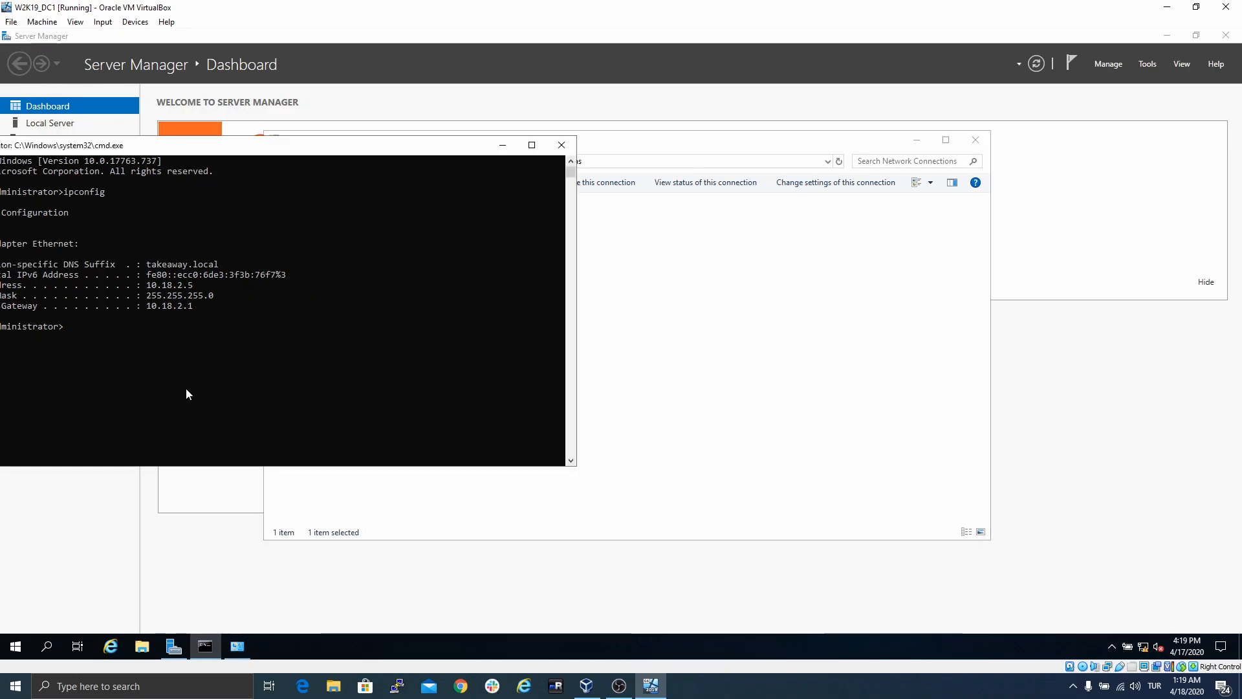
left_click(562, 146)
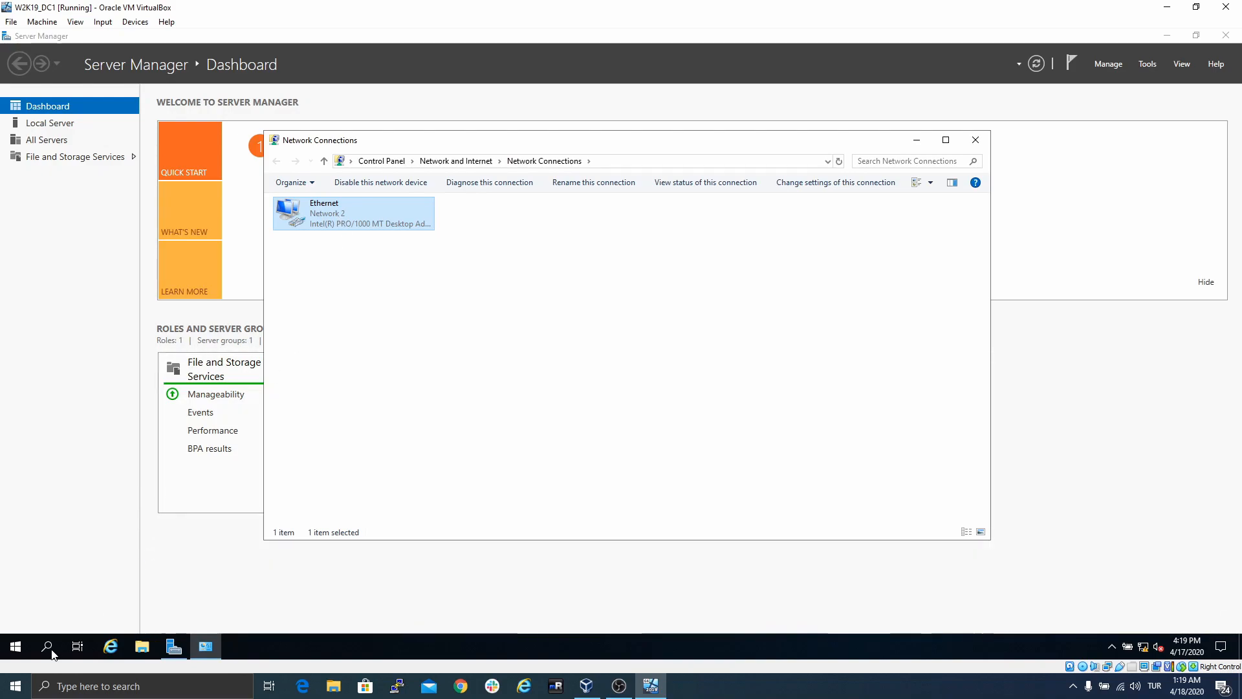
- Open the advanced system settings from the properties of This PC and show the Computer Name page
left_click(144, 646)
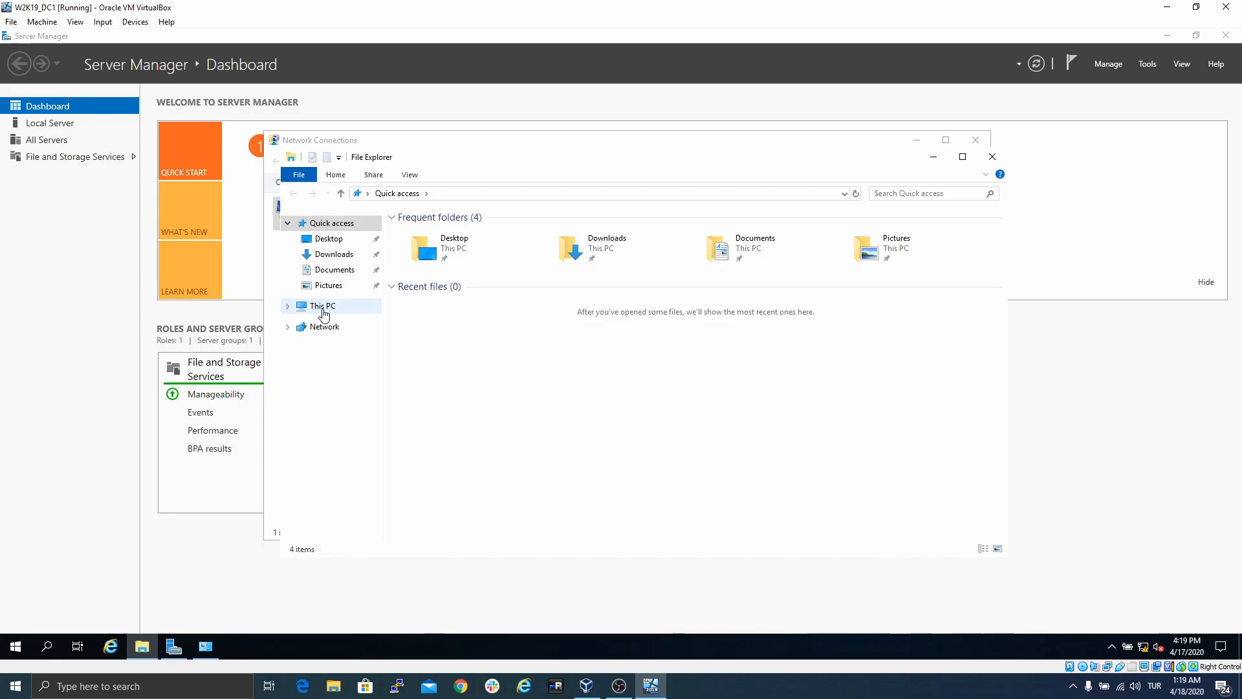
right_click(324, 313)
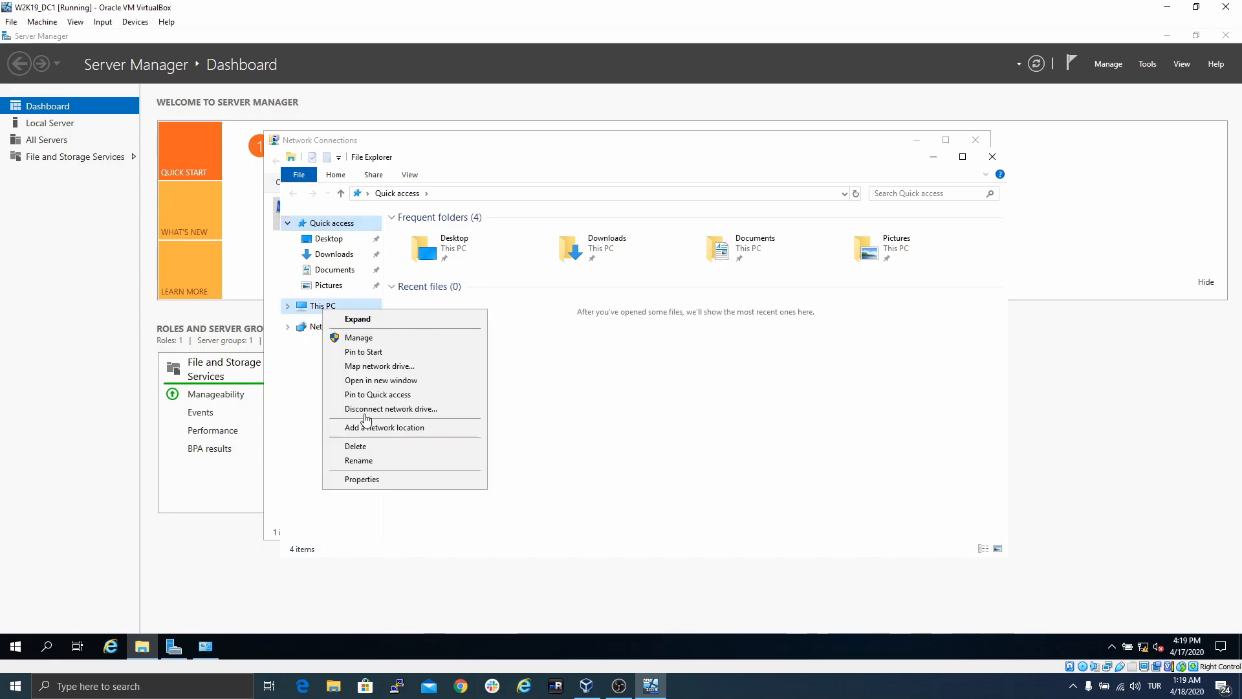
left_click(360, 479)
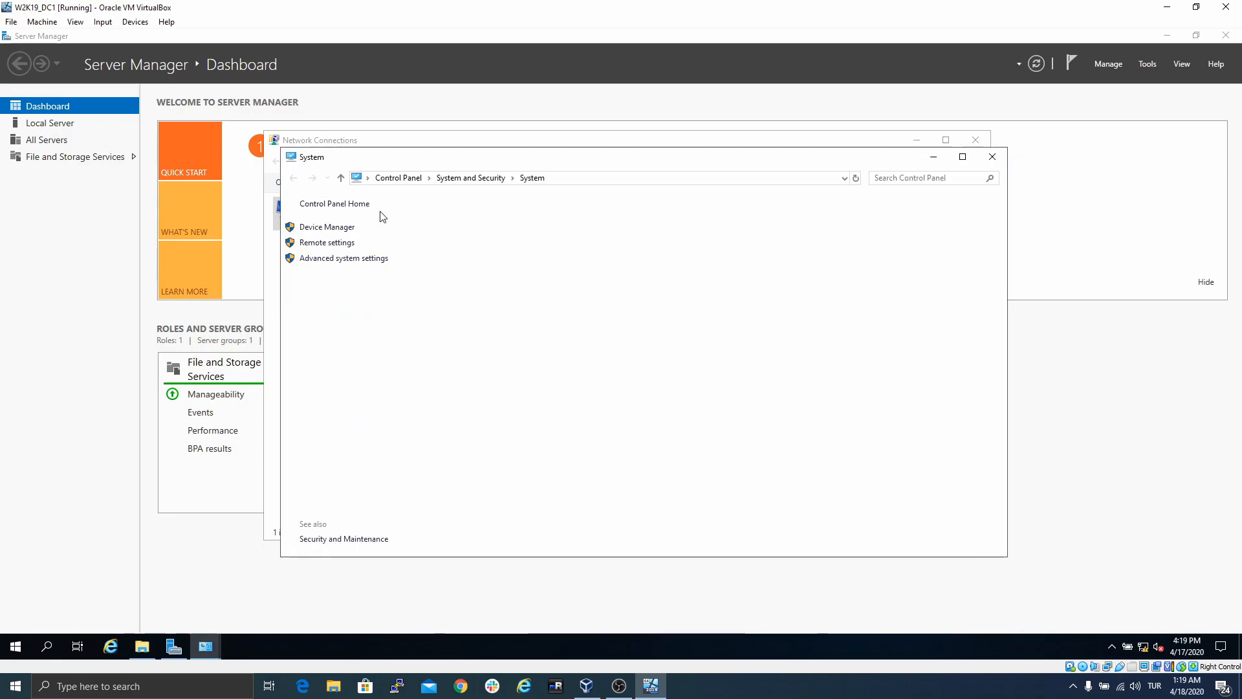
left_click(364, 259)
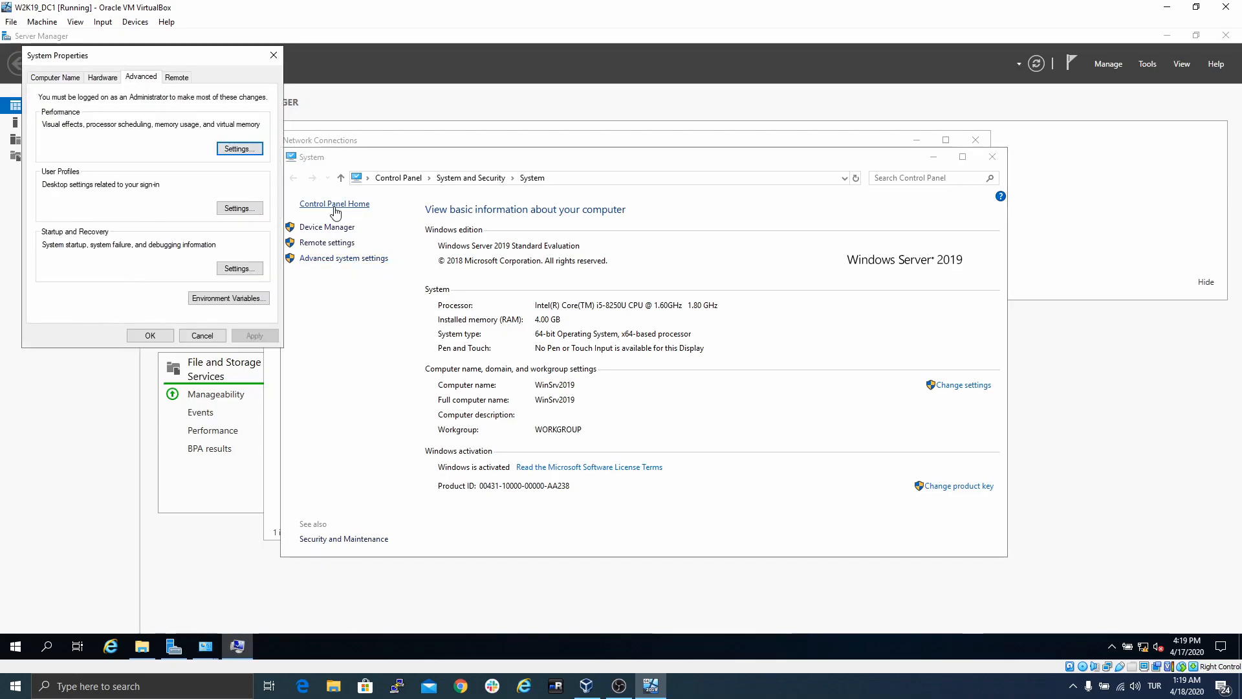
left_click_drag(214, 58, 597, 168)
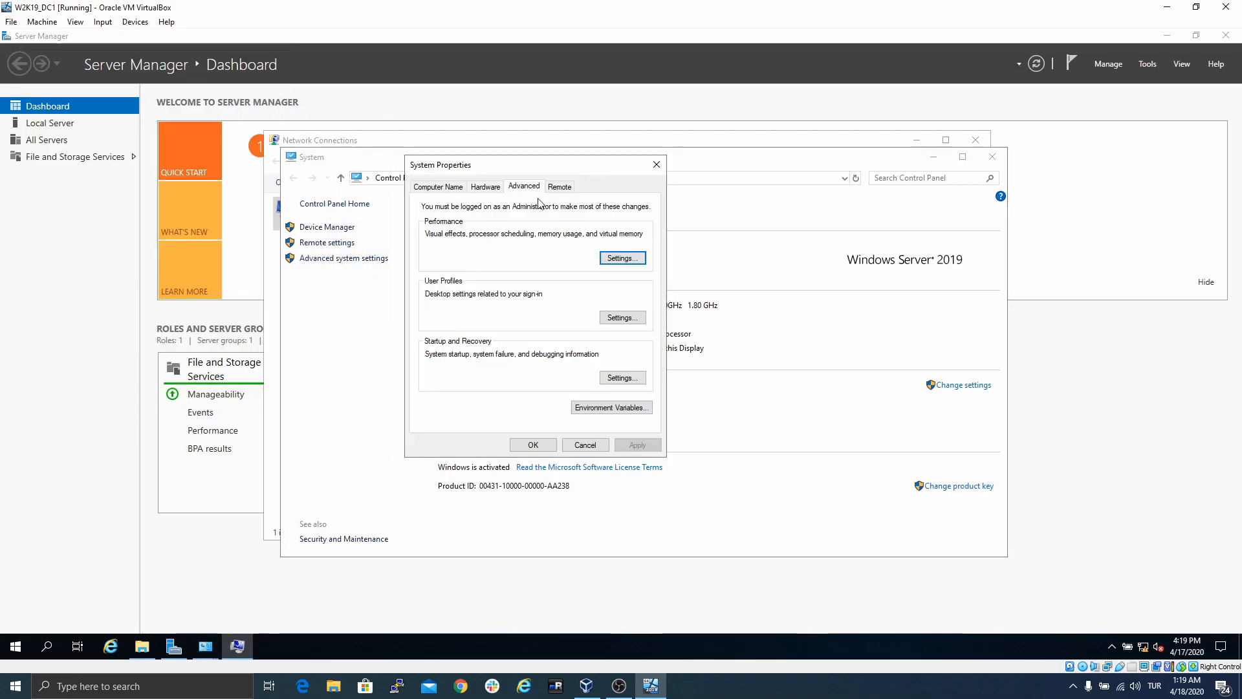
left_click(453, 188)
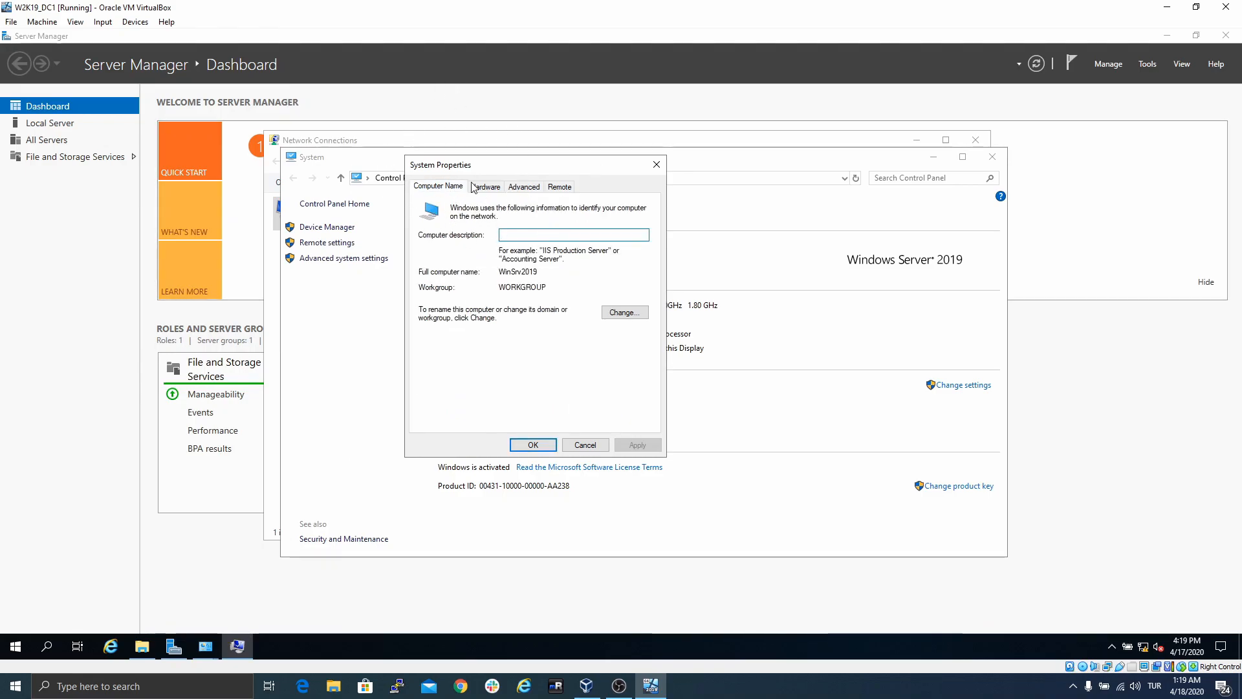
- Try to reach the system properties by searching the server for "system properties", and close the Settings window
left_click(15, 647)
type("system pro")
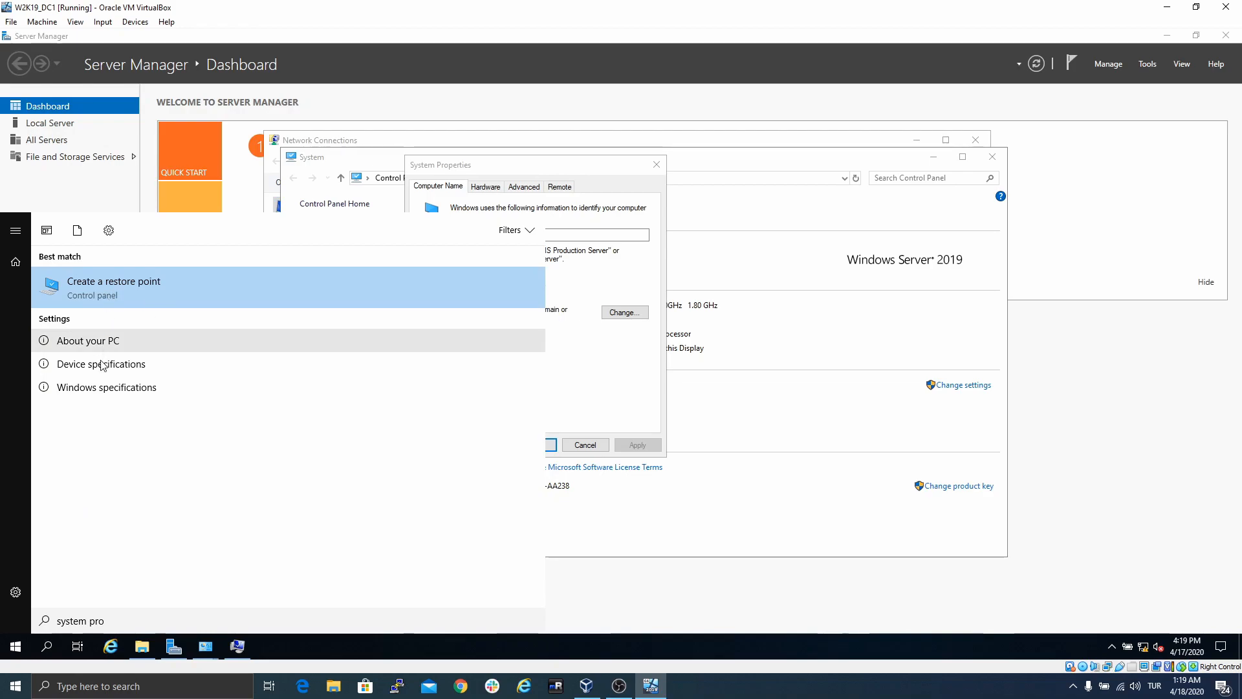
type("perties")
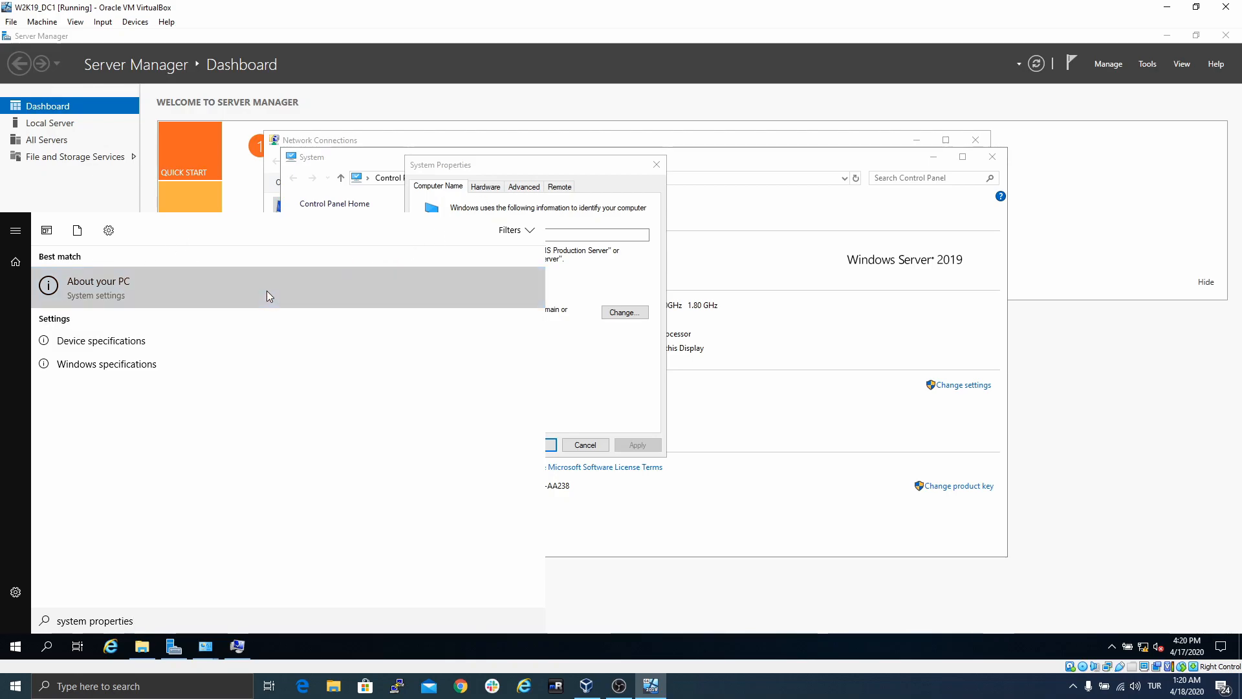
left_click(402, 339)
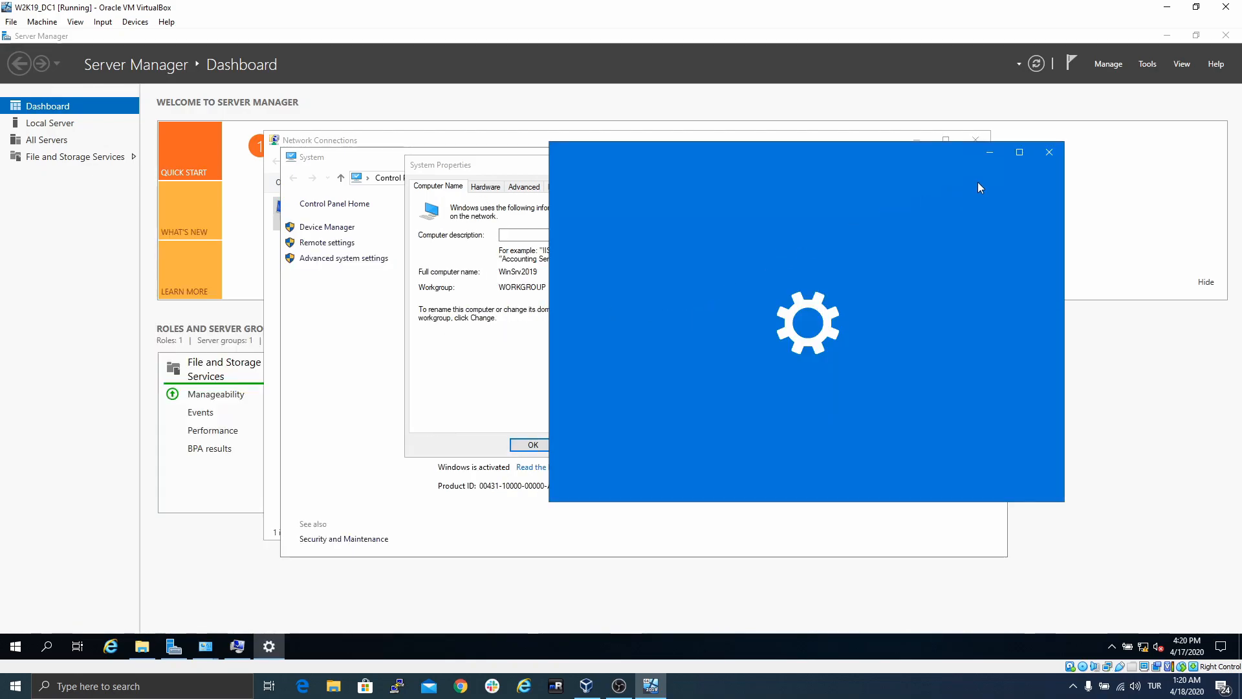
left_click(1049, 153)
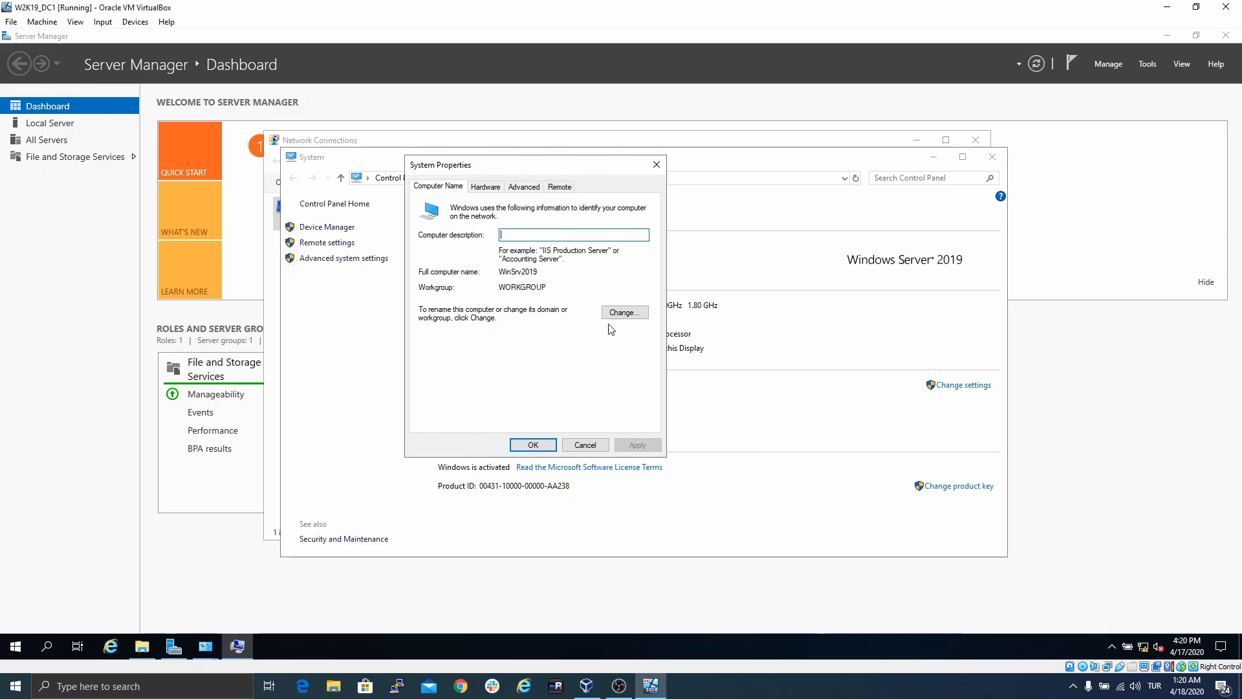
- Enter W2K19_DC1 as the server's computer name and check it against the machine's name in VirtualBox Manager
left_click(615, 313)
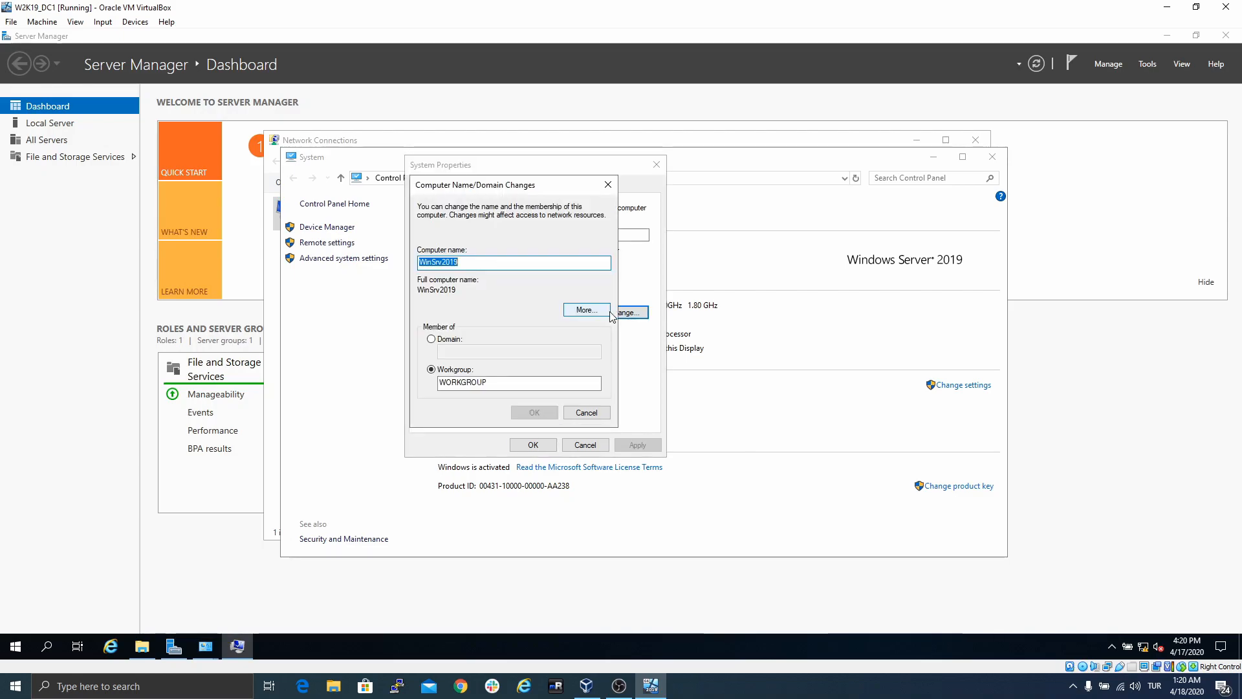
left_click(486, 263)
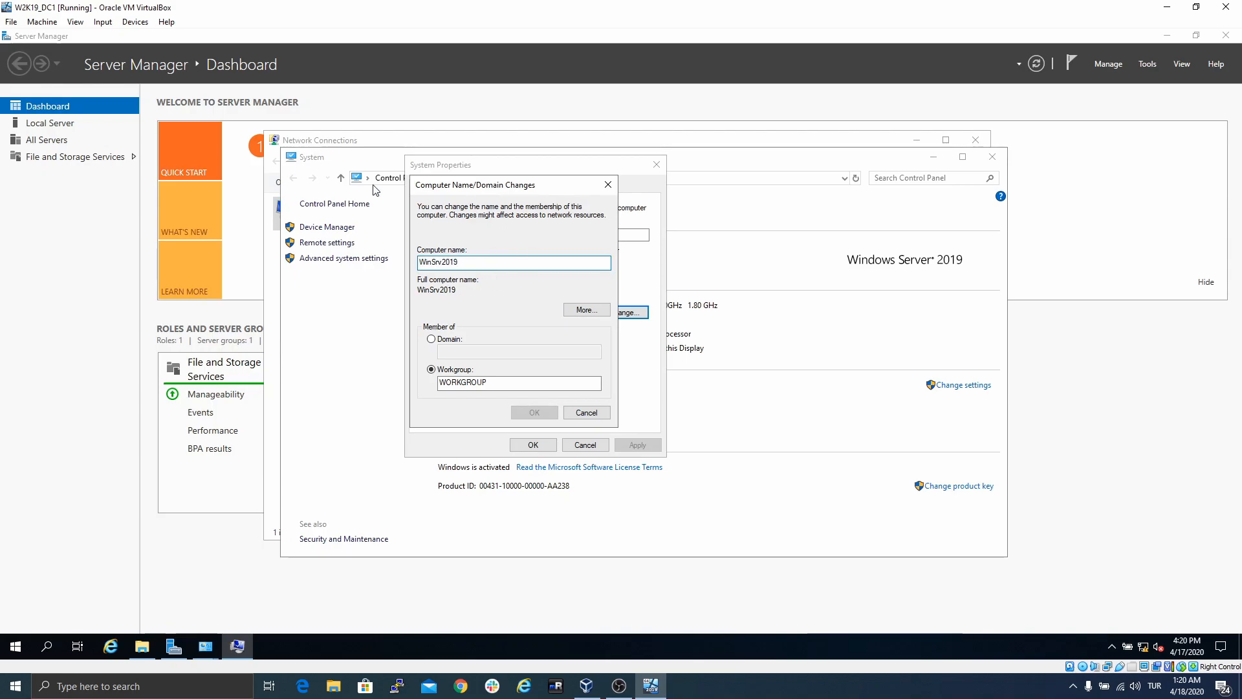
double_click(491, 261)
type("W2K19_")
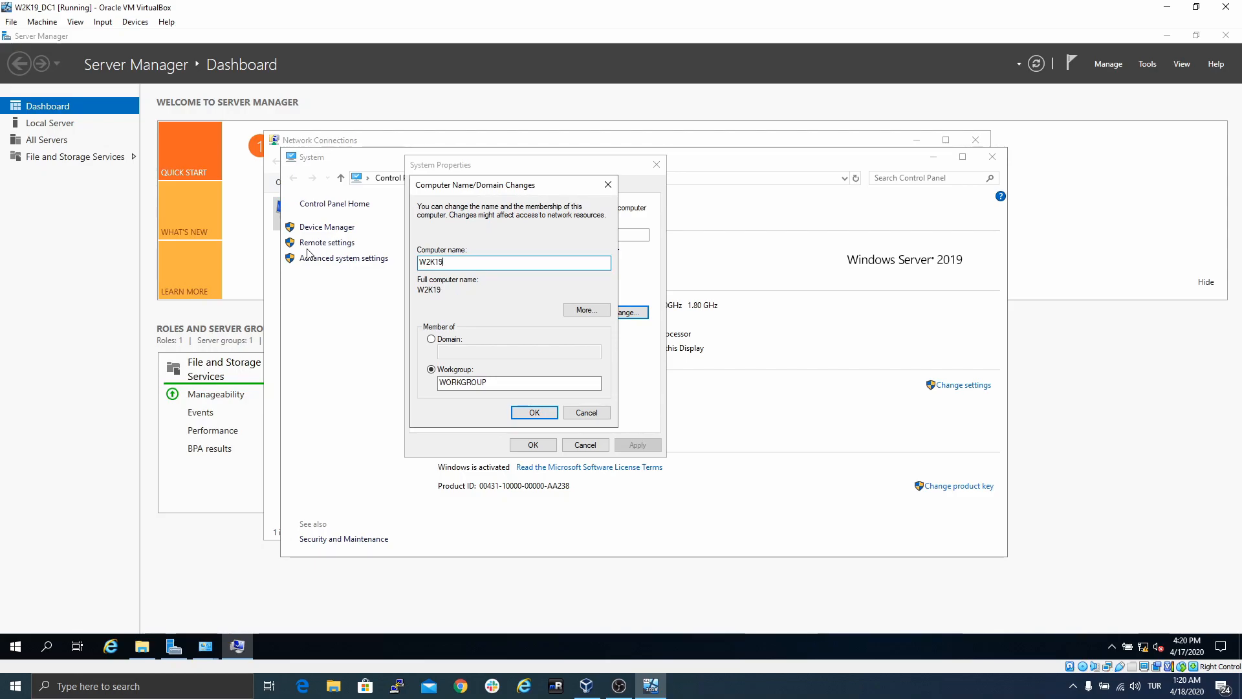
type("DC1")
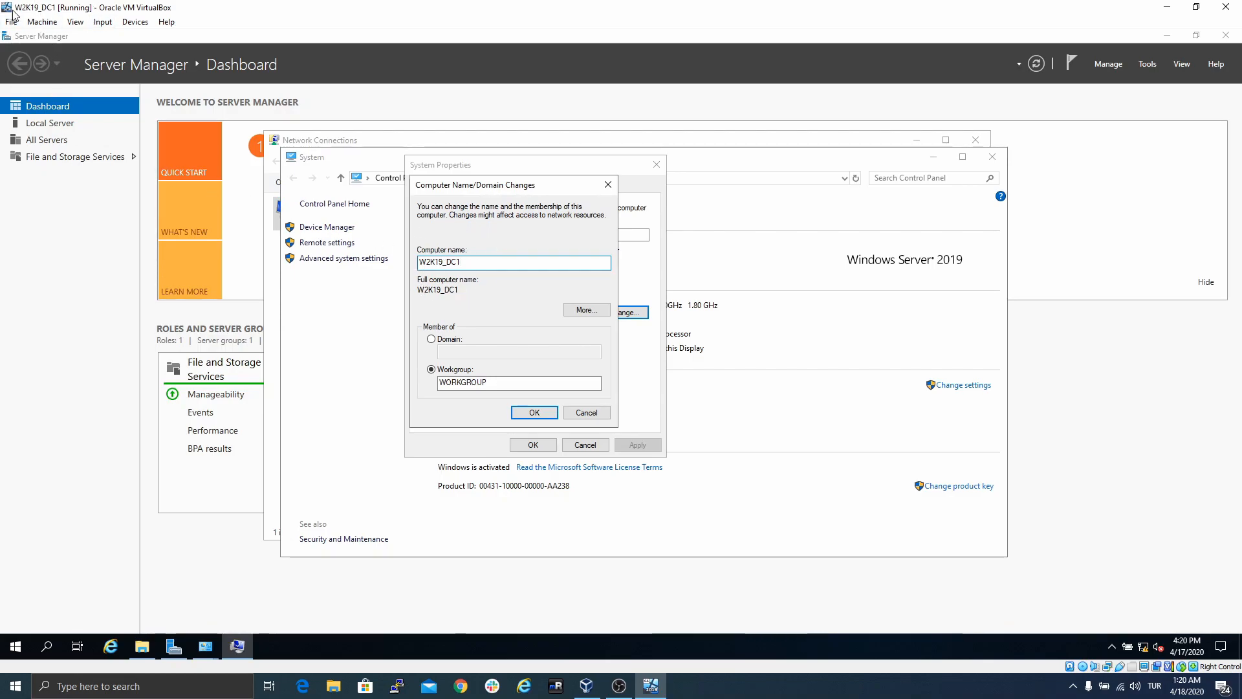
left_click(586, 685)
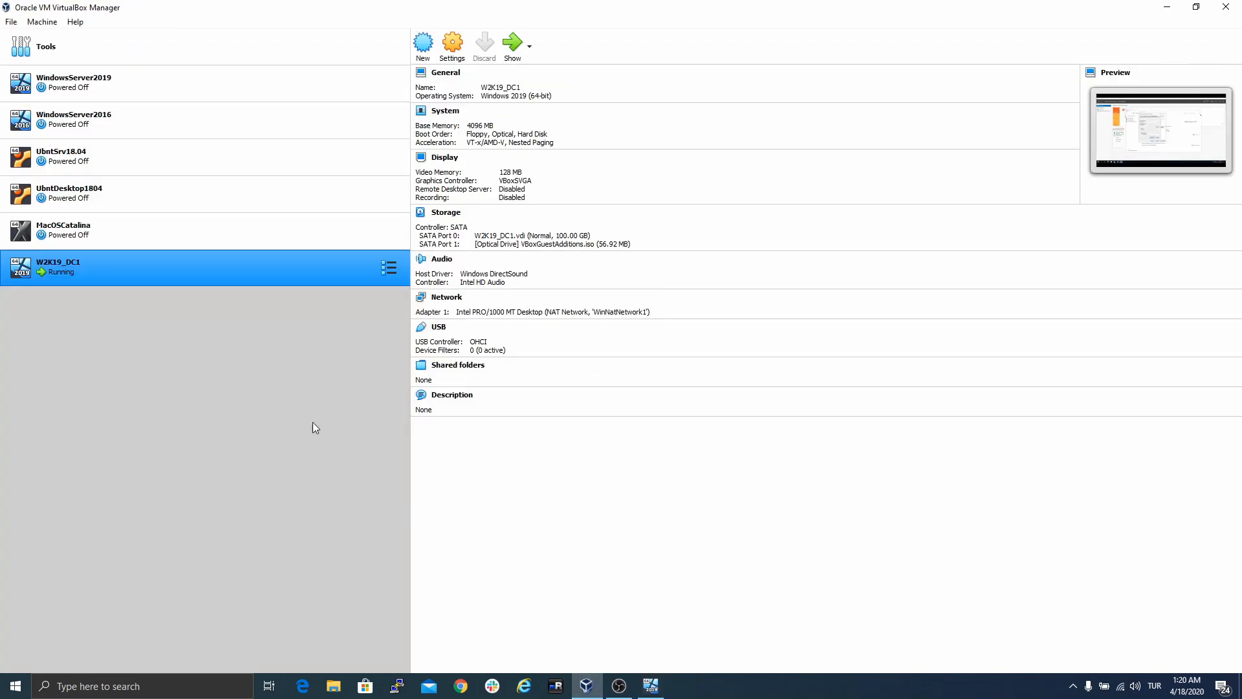
left_click(657, 679)
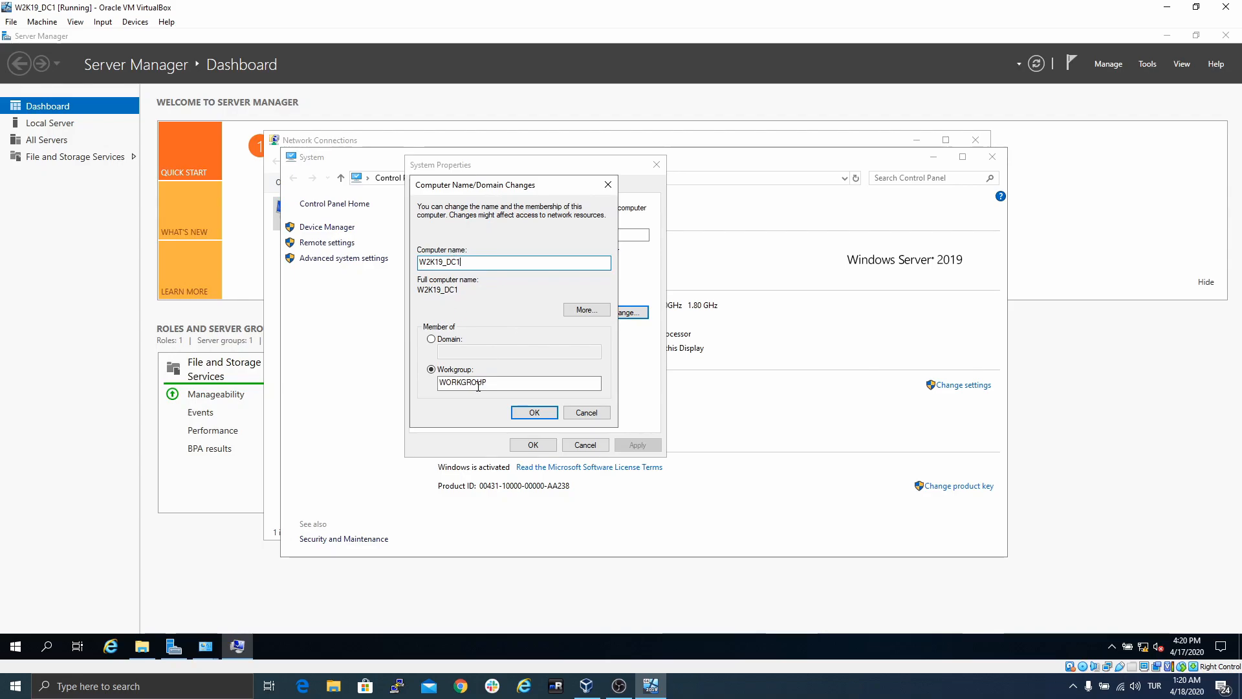
- Accept the computer name despite its non-standard characters, close System Properties and restart the server
left_click(533, 414)
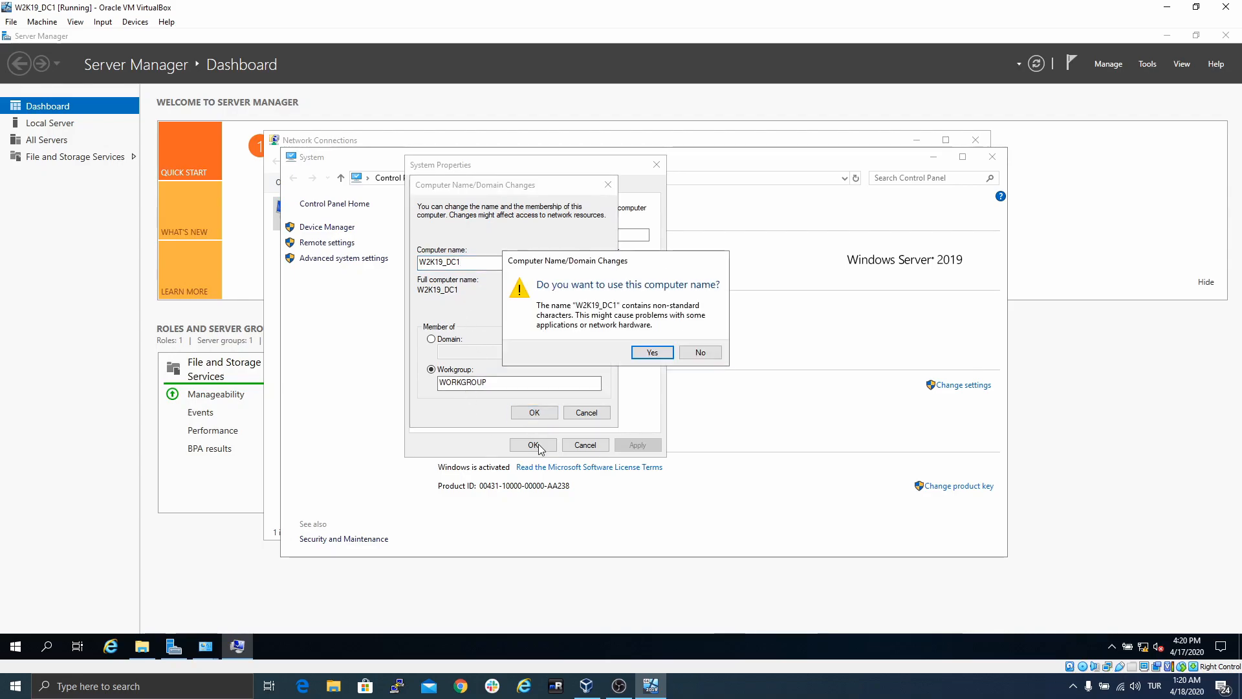
left_click(659, 356)
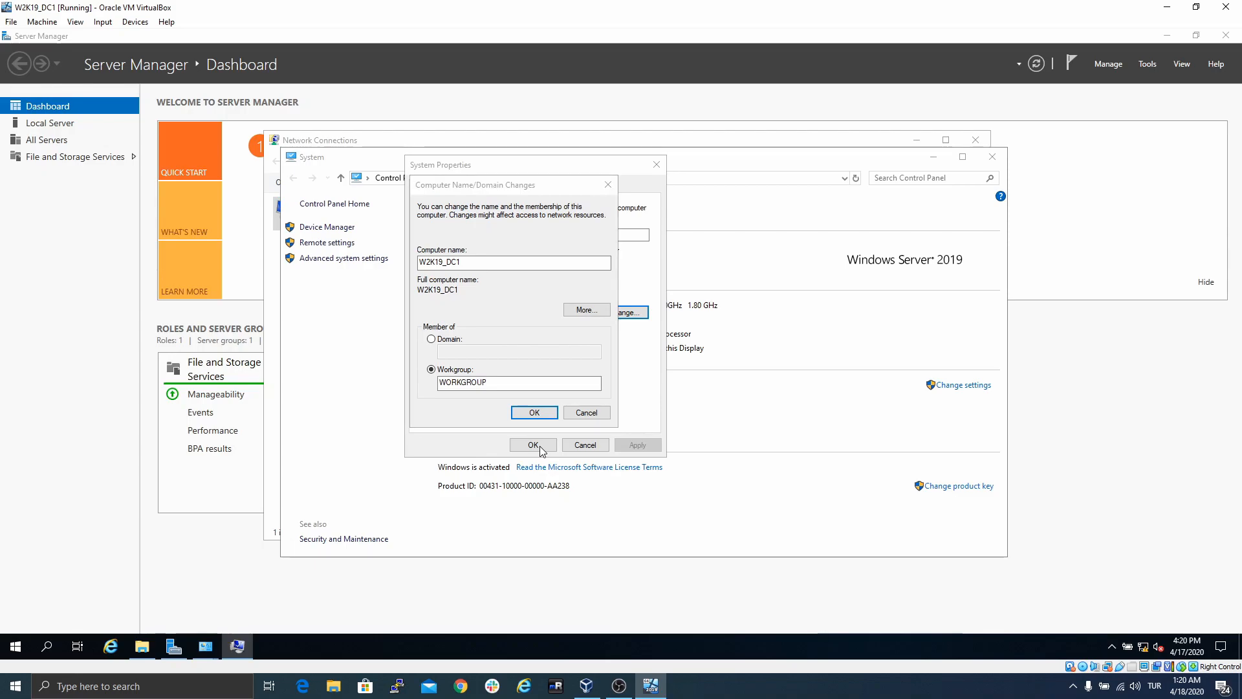
left_click(701, 355)
left_click(515, 444)
left_click(634, 352)
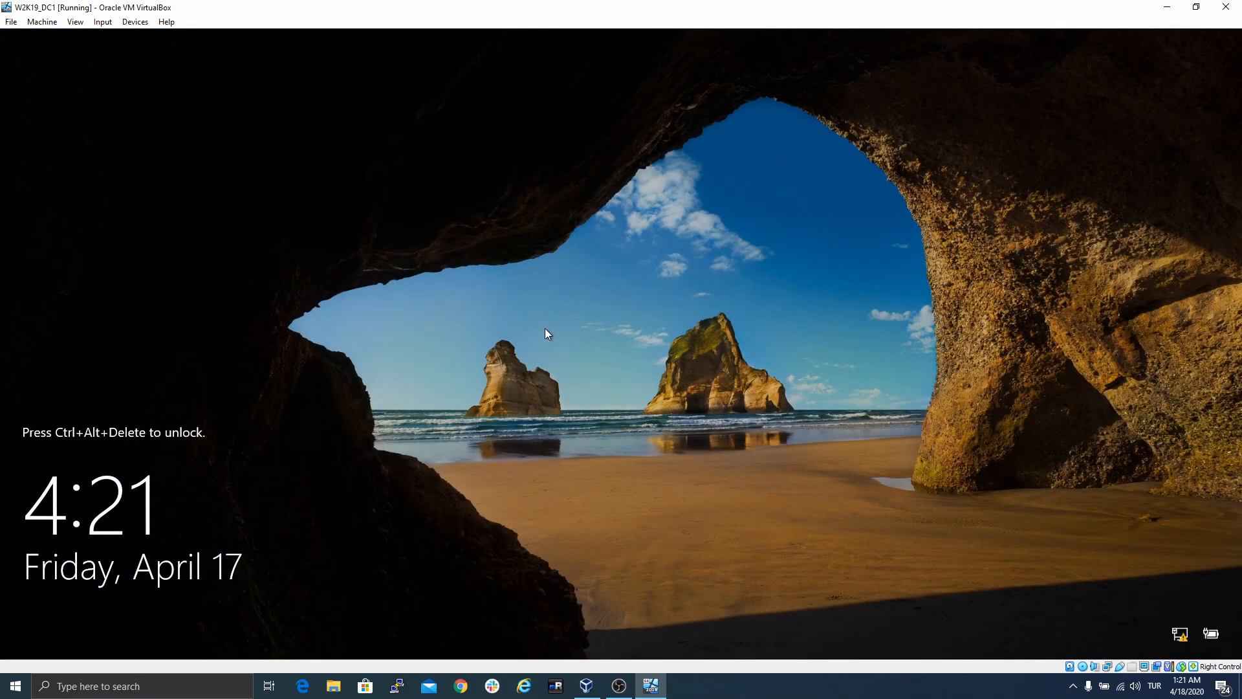
- Unlock the server and sign in as Administrator with the account password
key("ctrl+alt+Delete")
type("•••••••")
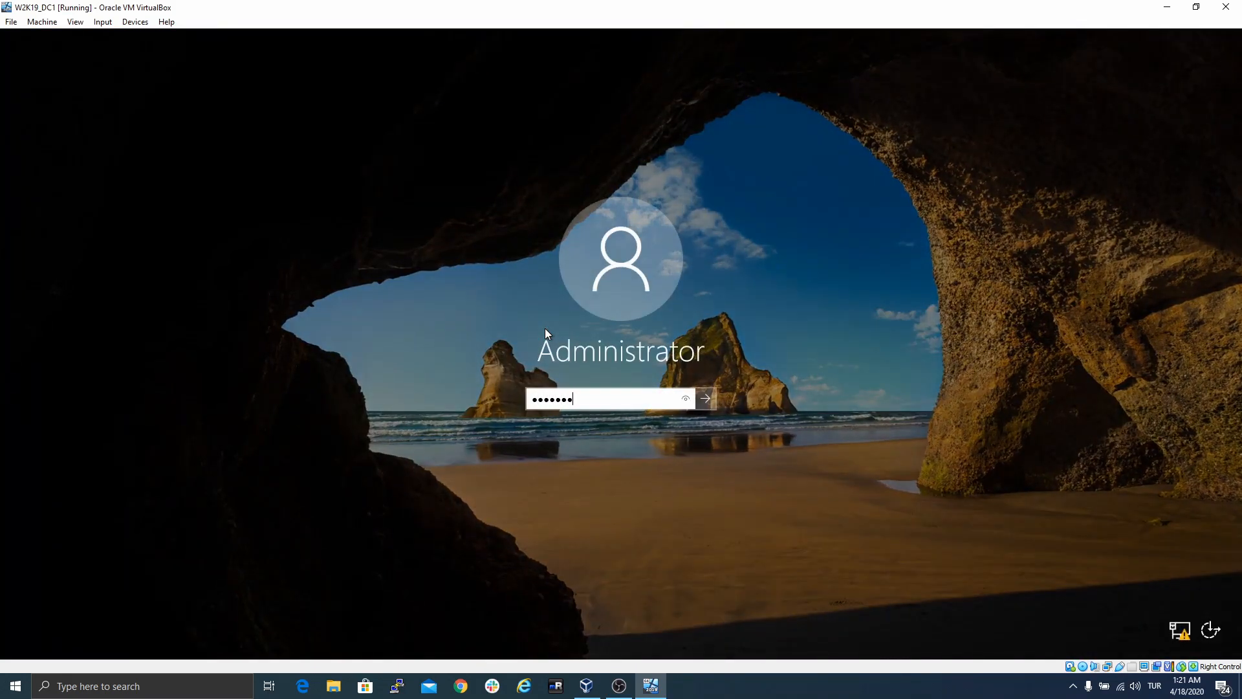
key("Return")
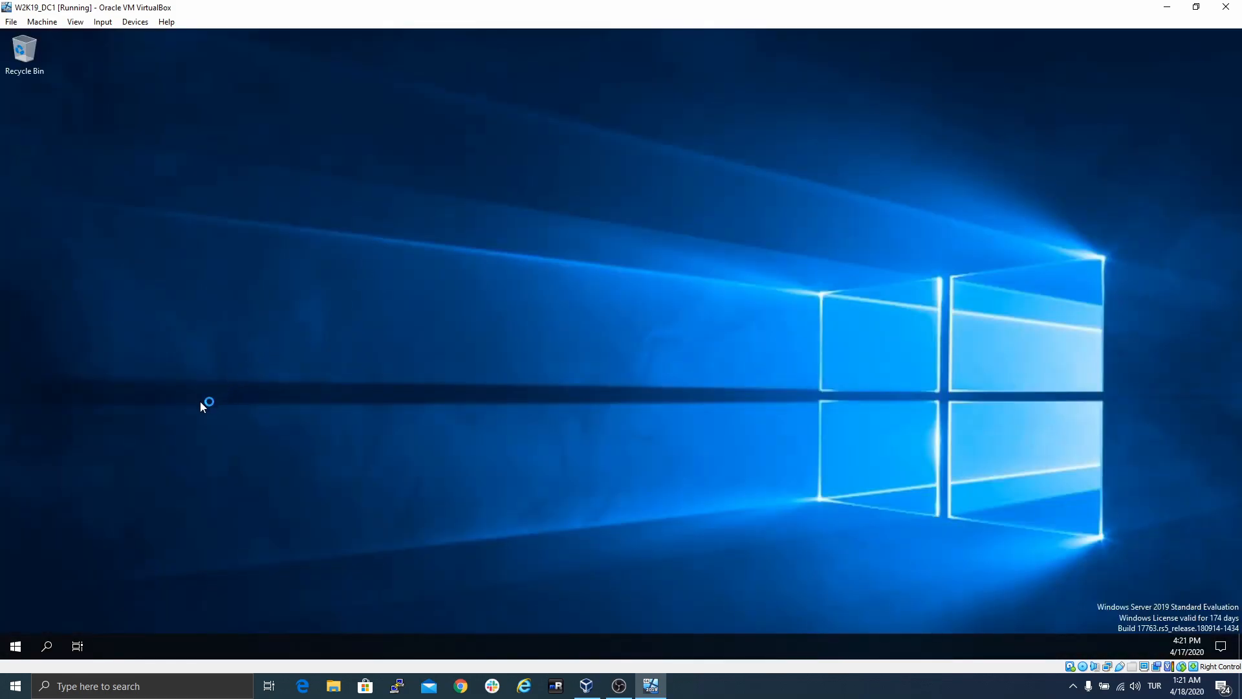
- Run dcpromo on the server and dismiss the Active Directory Domain Services Installer notice
right_click(16, 646)
left_click(68, 587)
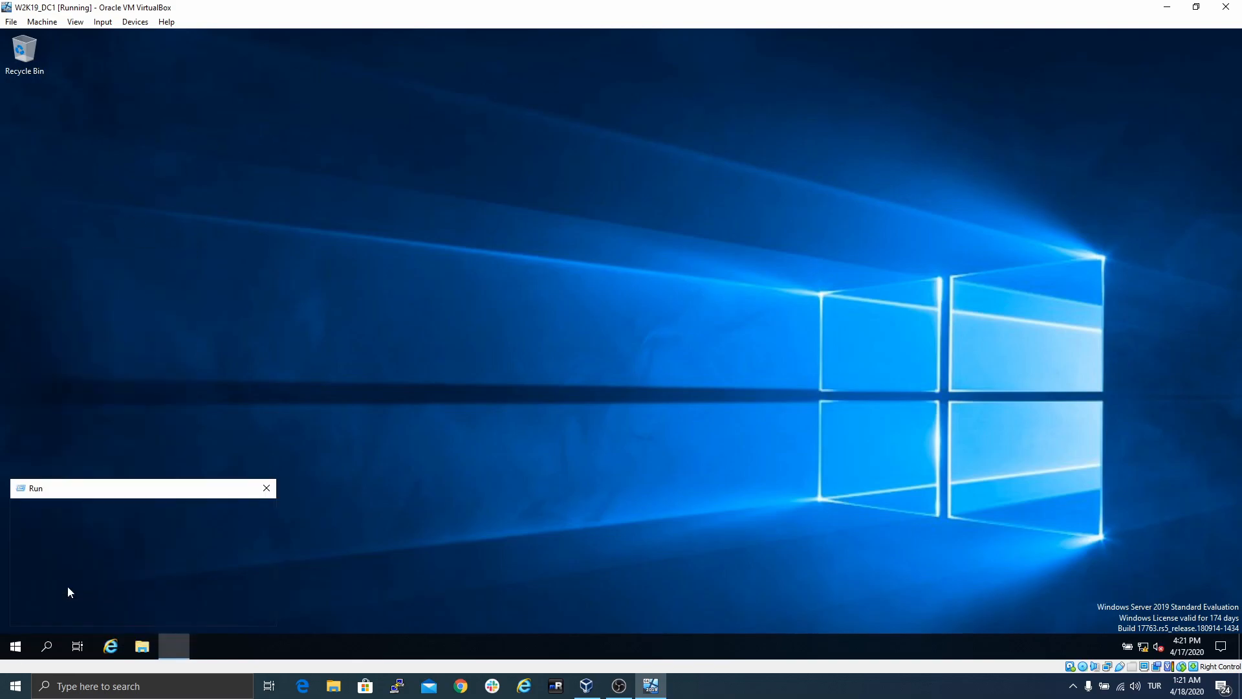
type("dcpromo")
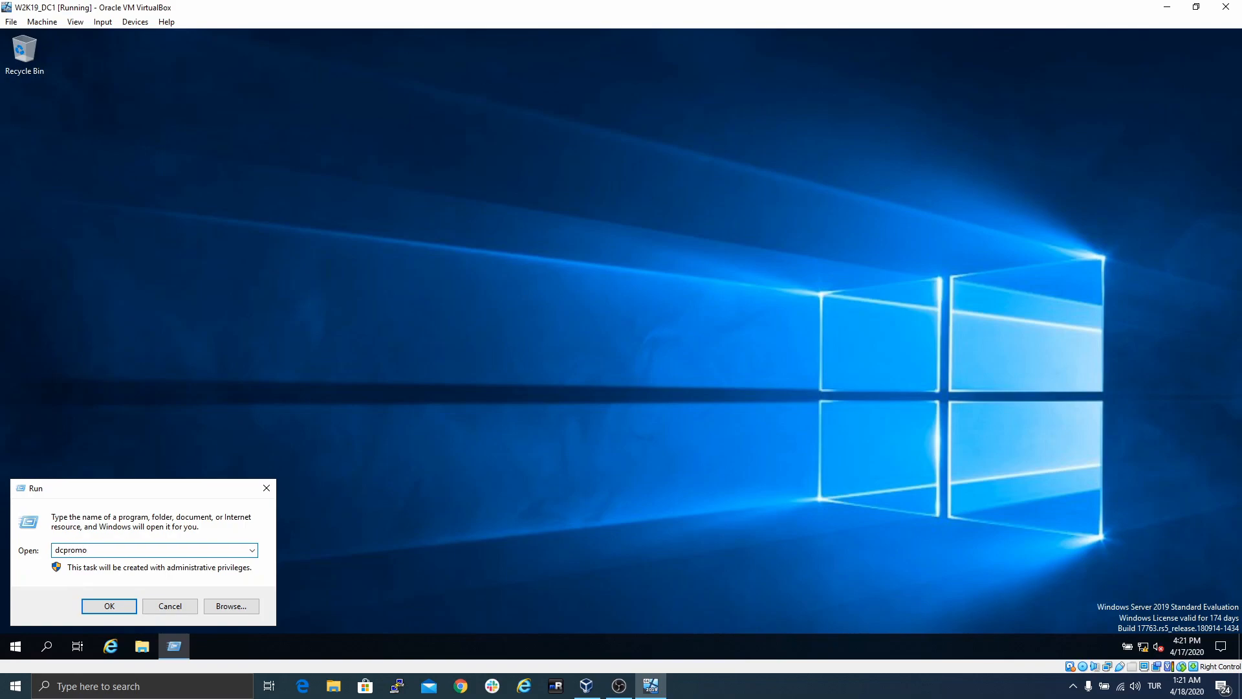
key("Return")
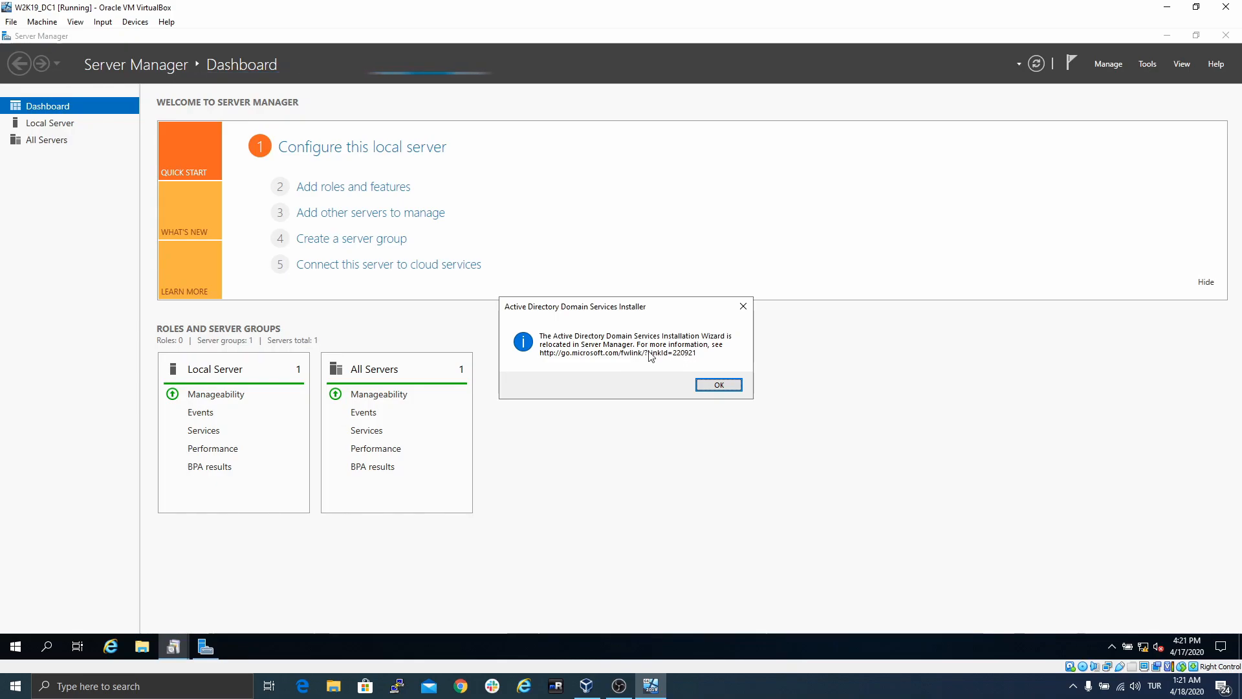
left_click(719, 384)
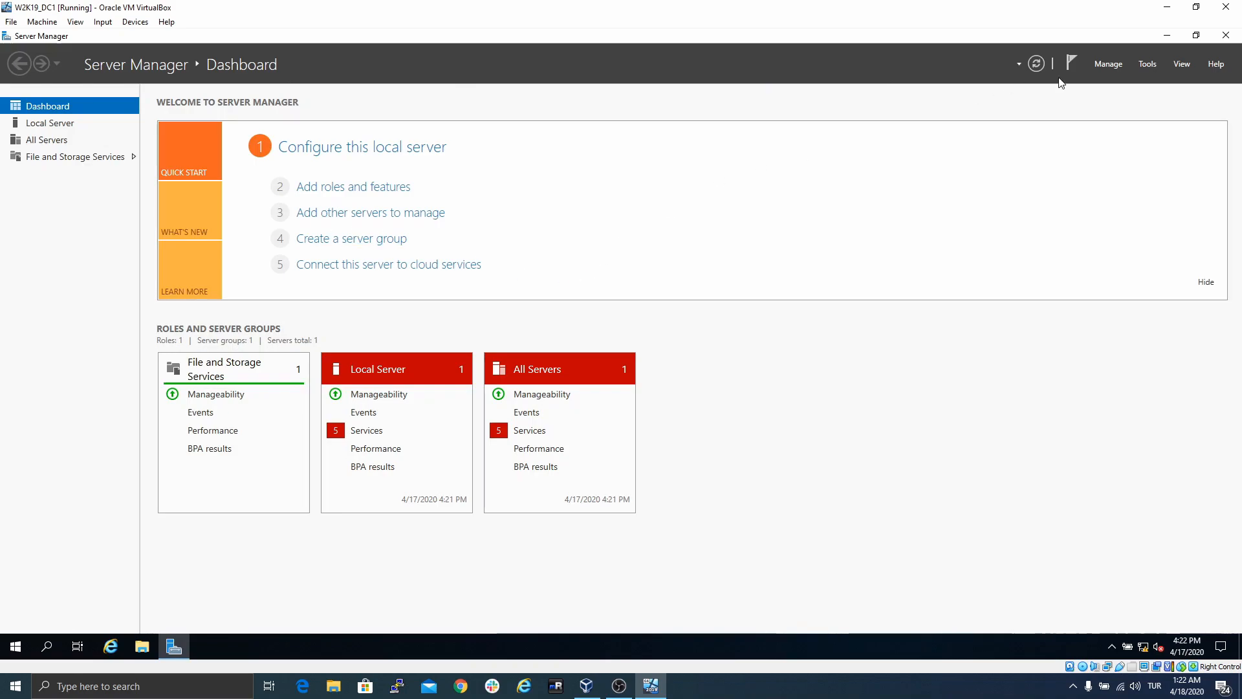
left_click(1110, 64)
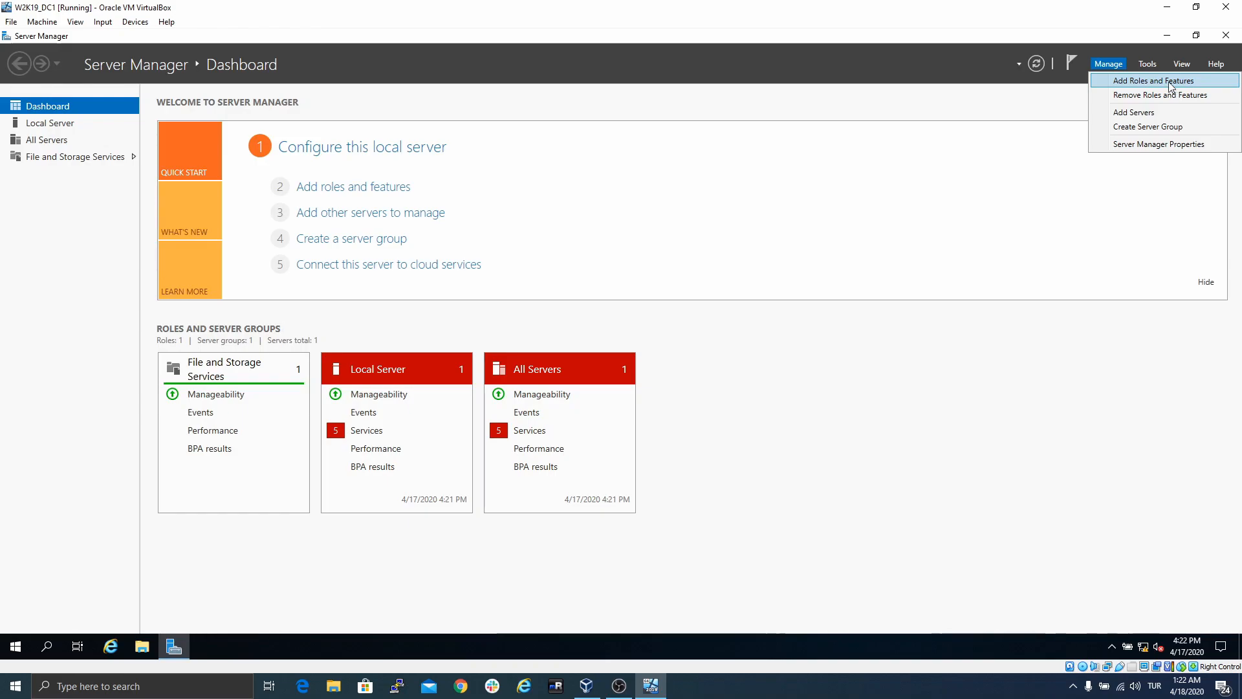
left_click(1149, 65)
left_click(1149, 65)
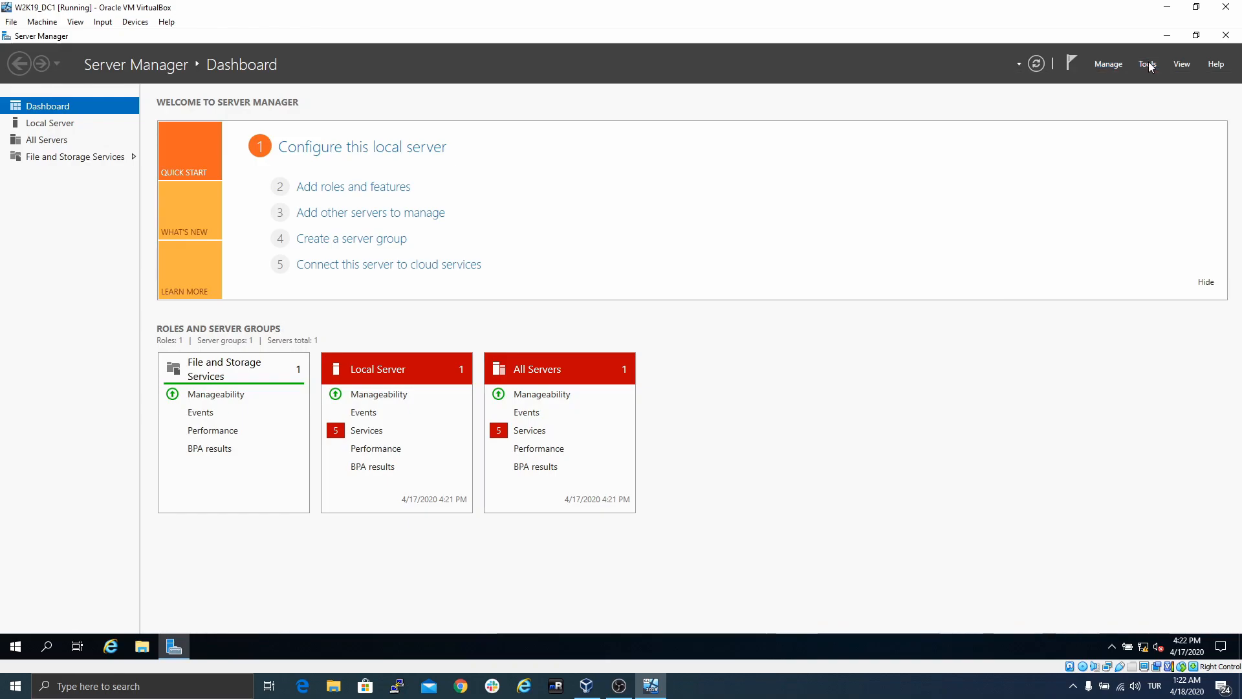
left_click(1149, 65)
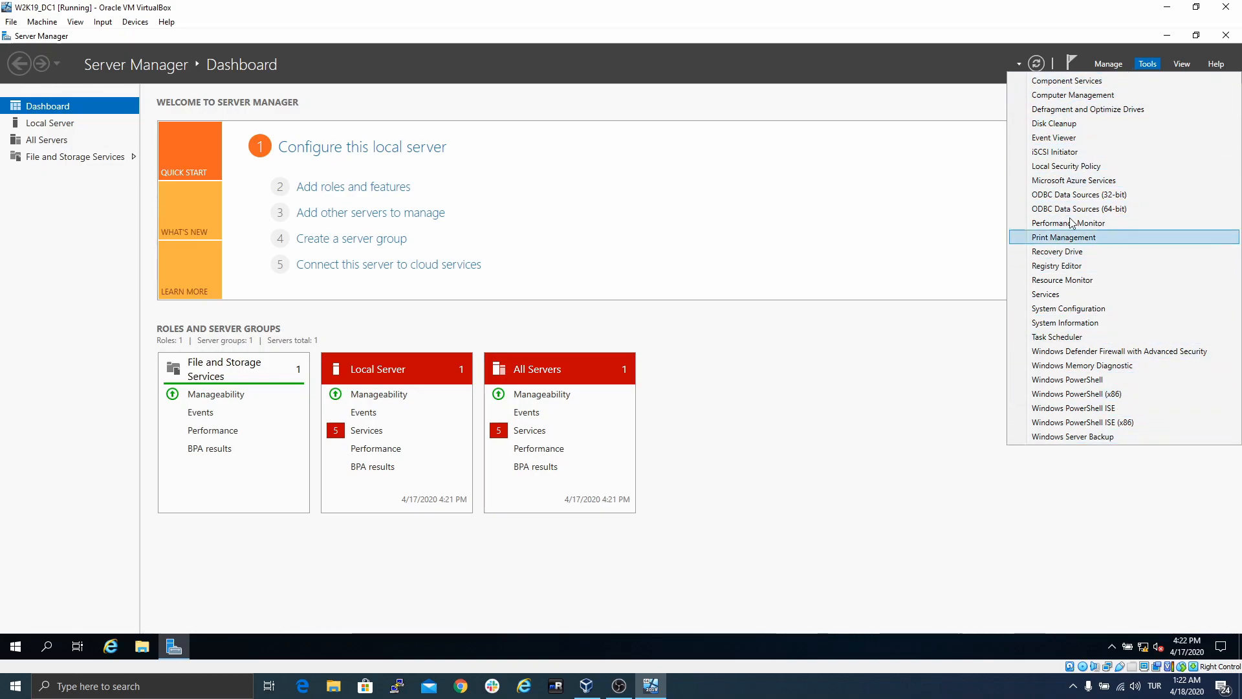
- Start adding roles and features with a role-based or feature-based installation, targeting W2K19_DC1 from the server pool
left_click(1114, 65)
left_click(1128, 85)
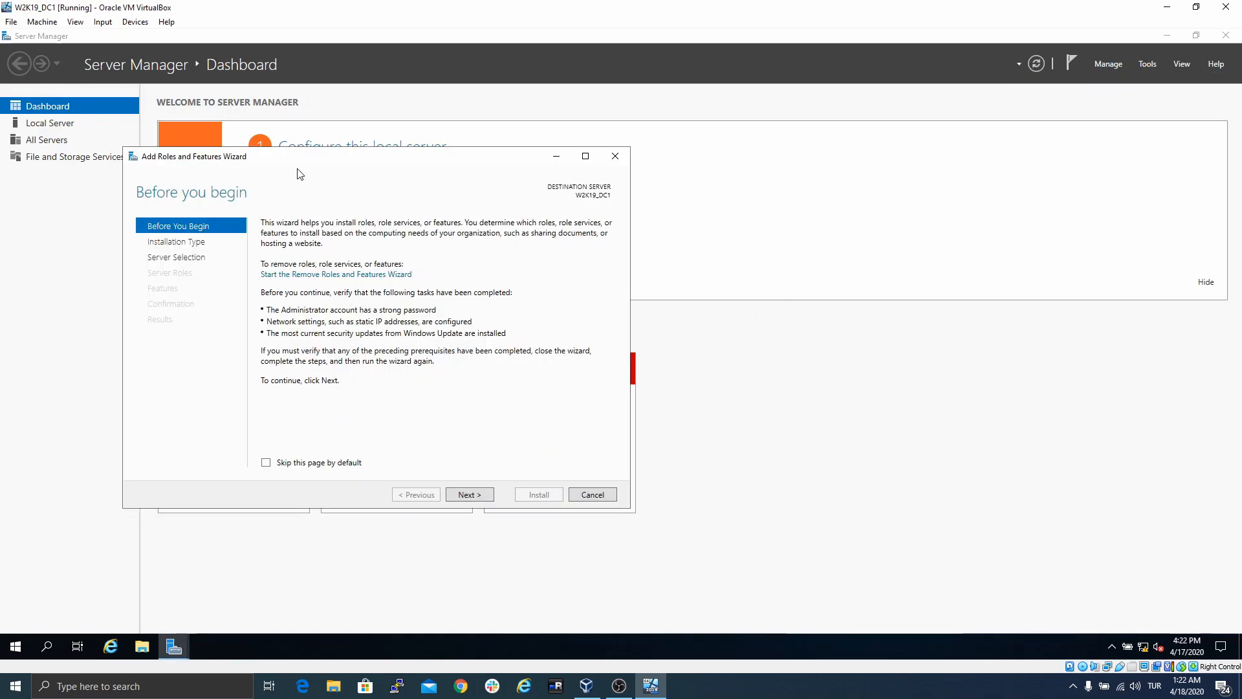
left_click_drag(463, 164, 659, 140)
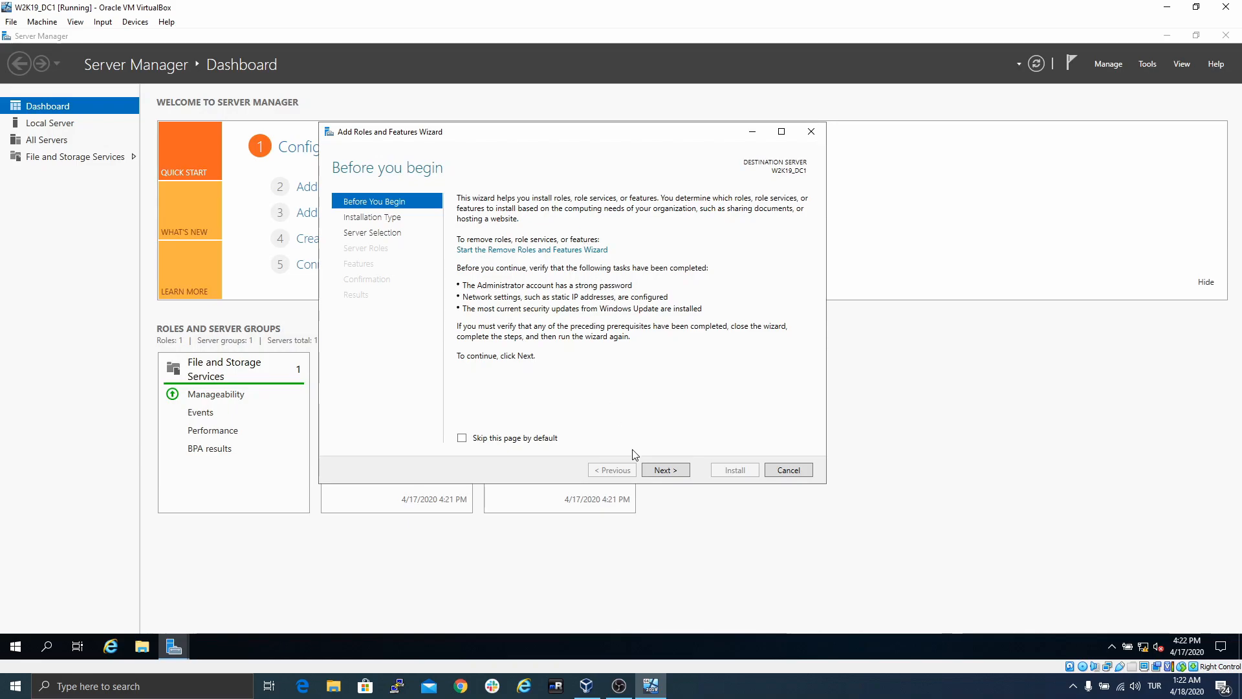
left_click(676, 473)
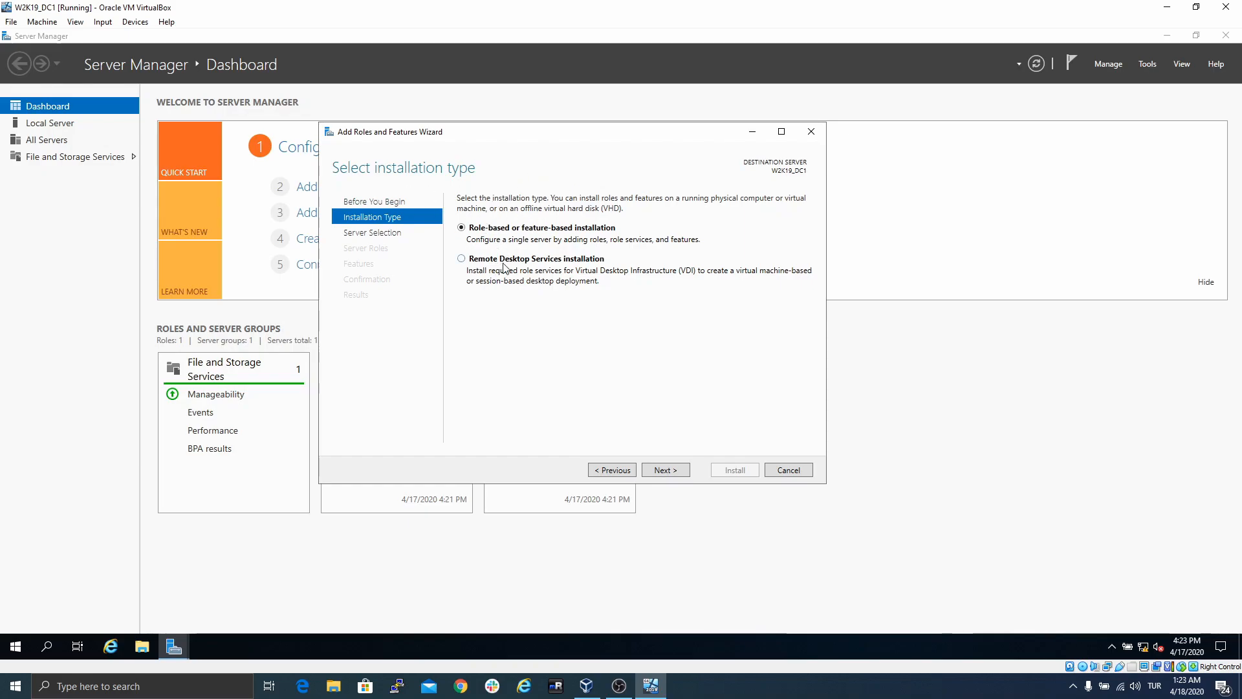
left_click(666, 471)
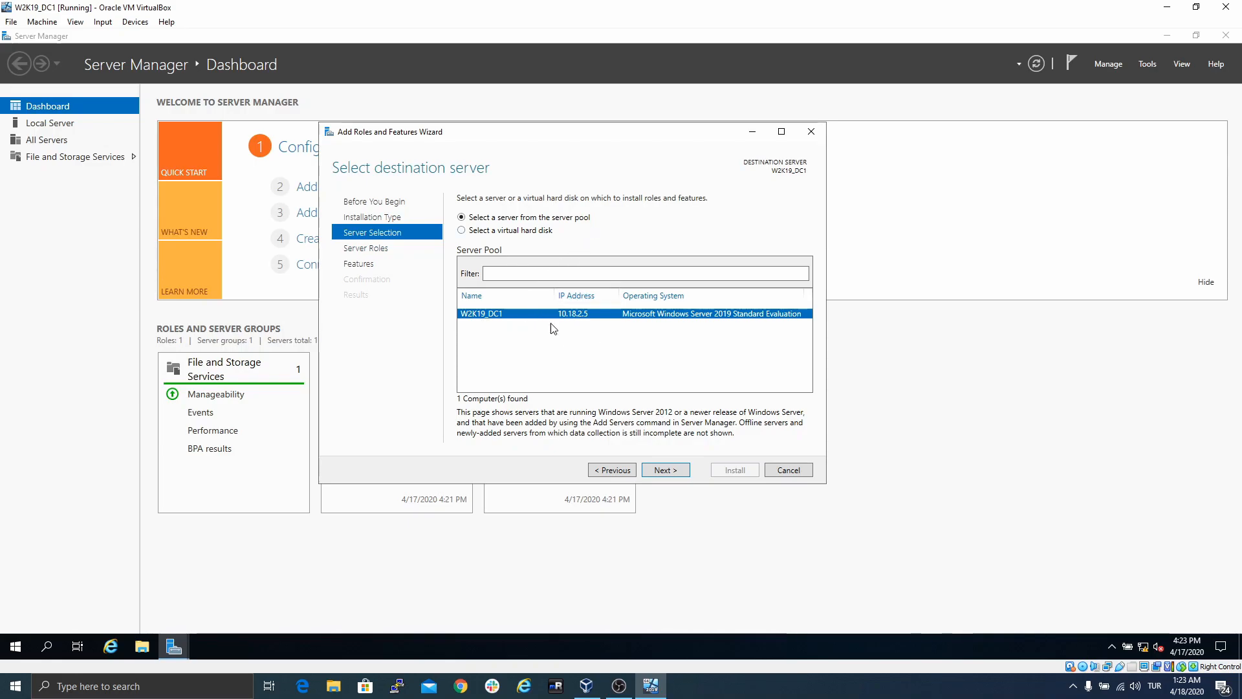
left_click(671, 470)
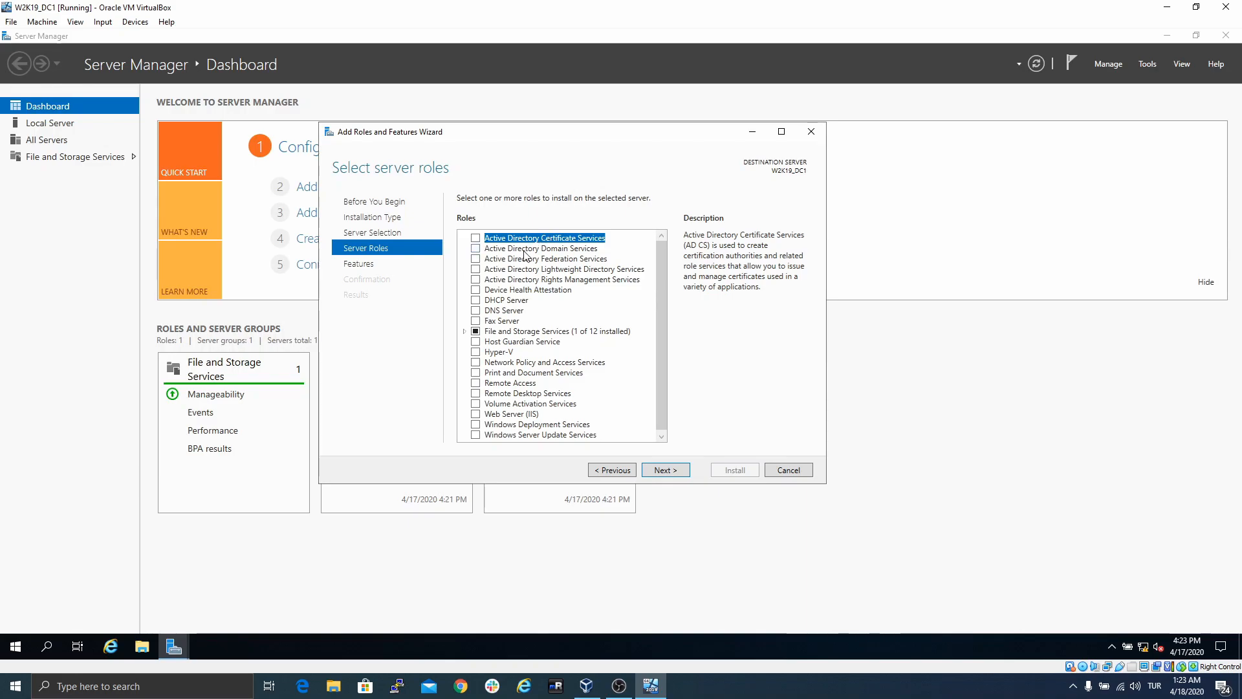
- Select the Active Directory Domain Services role, add its required features with management tools, and continue to feature selection
left_click(476, 249)
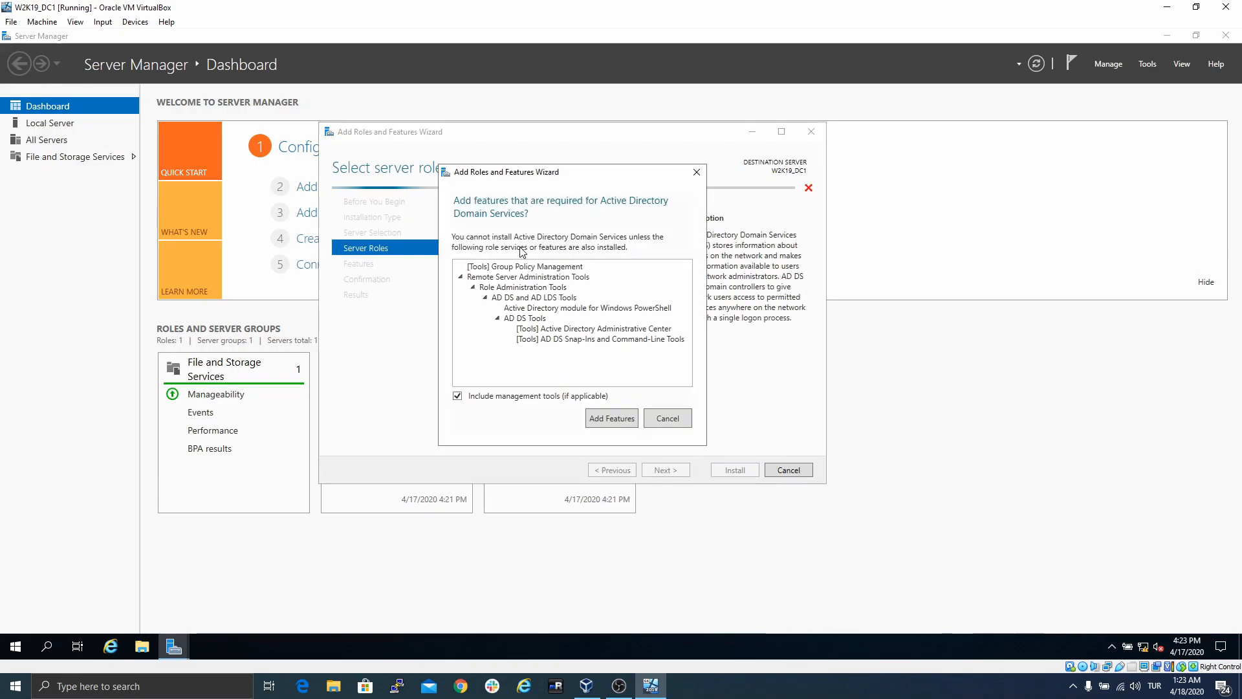
left_click_drag(573, 176, 794, 139)
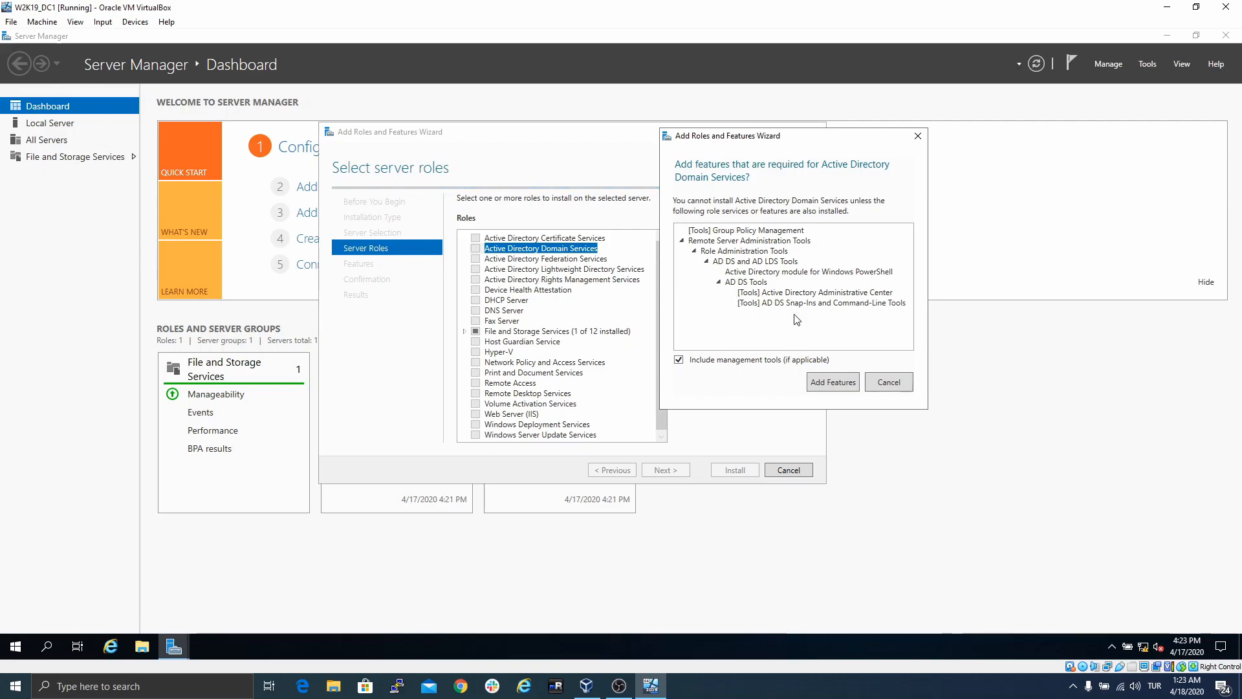
left_click(832, 383)
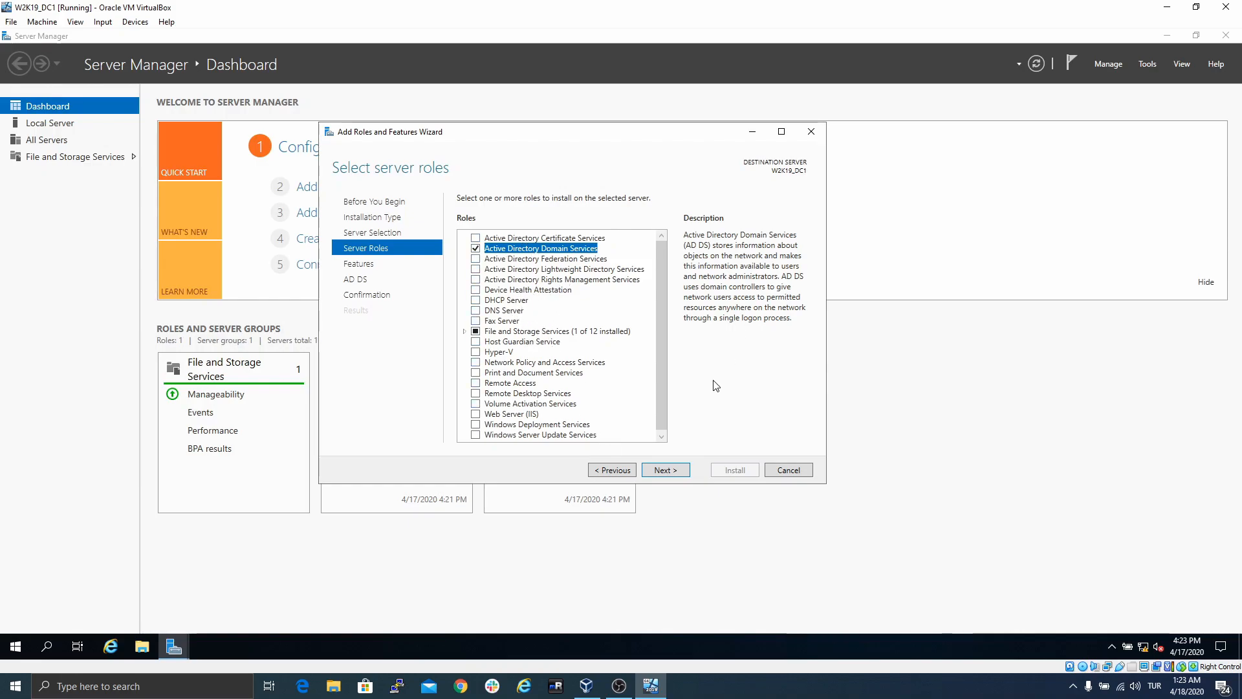
left_click(665, 470)
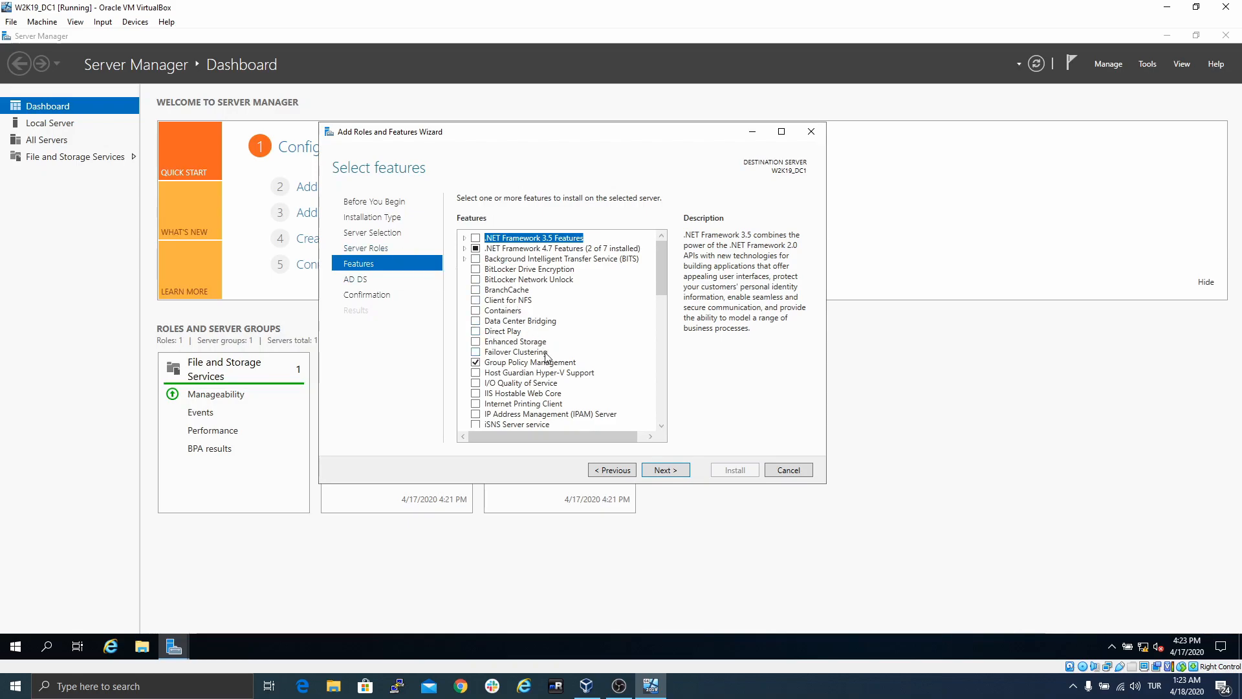
- Examine the preselected features, including the Role Administration Tools under Remote Server Administration Tools
scroll(545, 357, "down", 2)
scroll(542, 369, "down", 1)
scroll(543, 374, "down", 3)
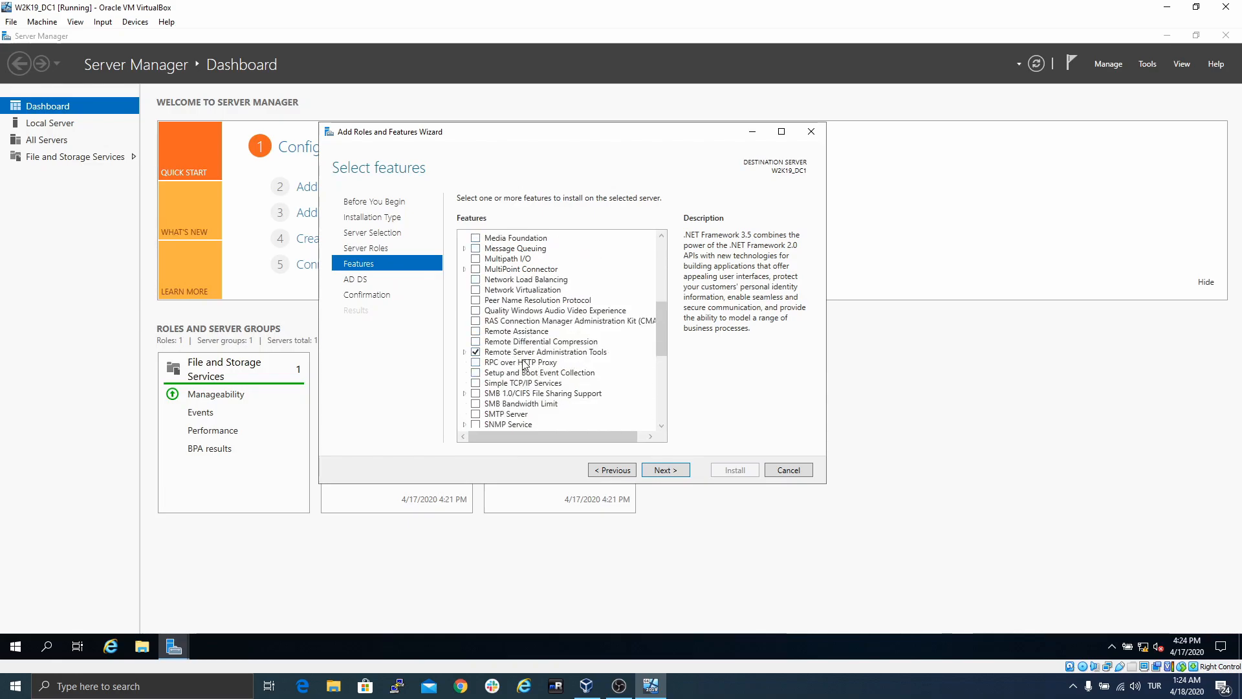
left_click(464, 352)
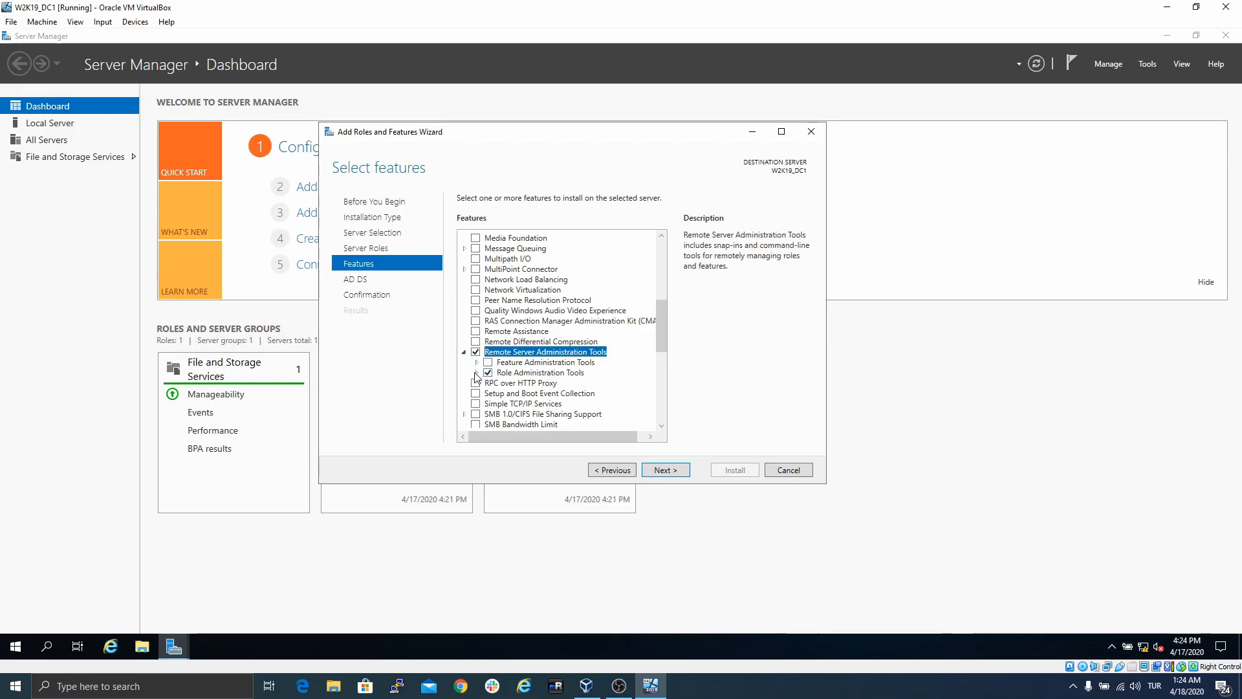
left_click(477, 374)
scroll(550, 362, "down", 2)
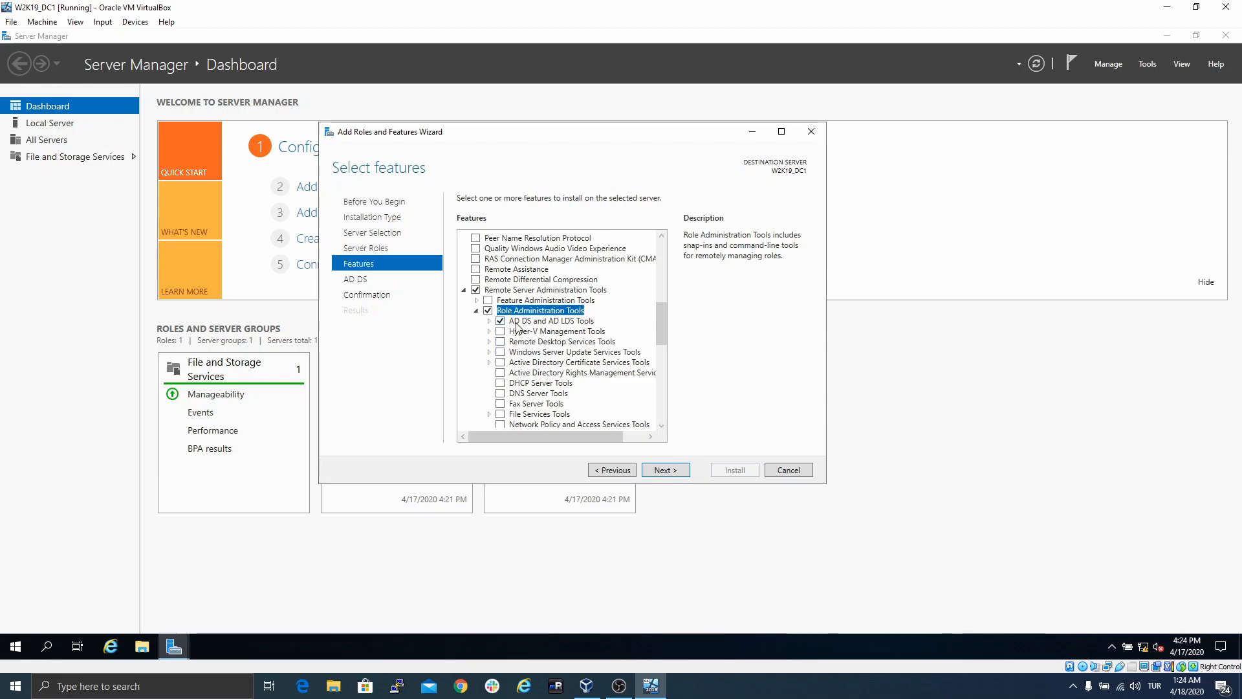
scroll(574, 353, "down", 1)
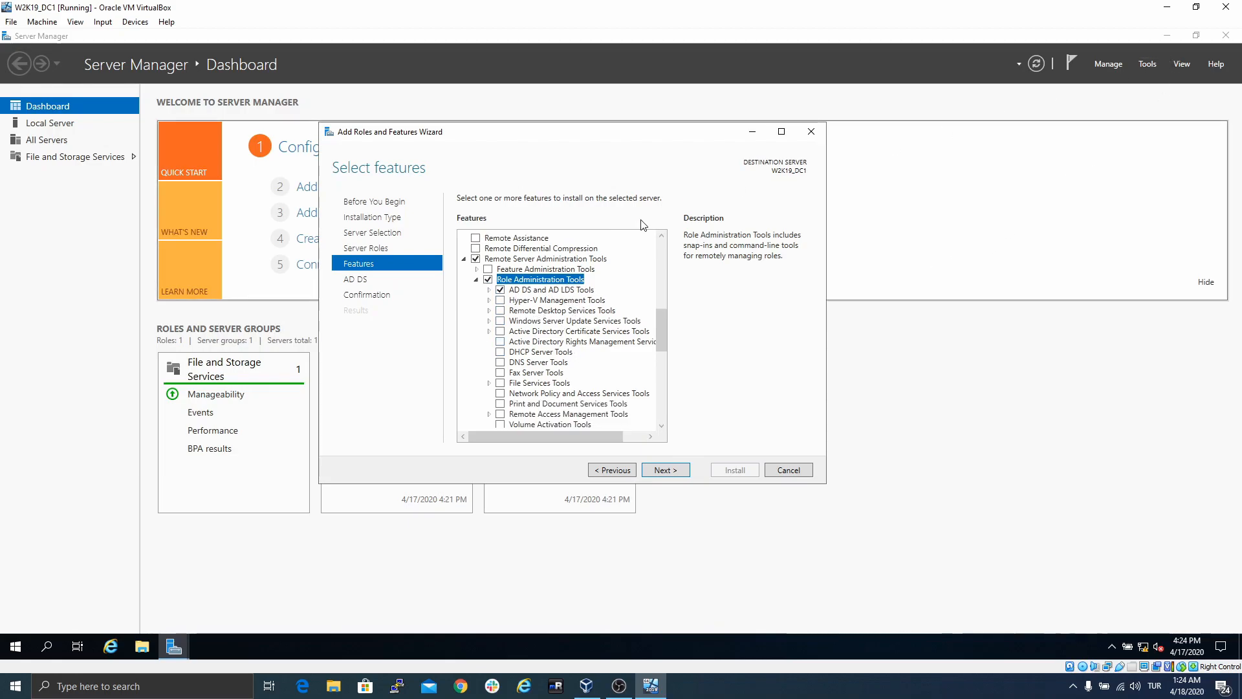
scroll(556, 414, "down", 2)
scroll(560, 394, "up", 2)
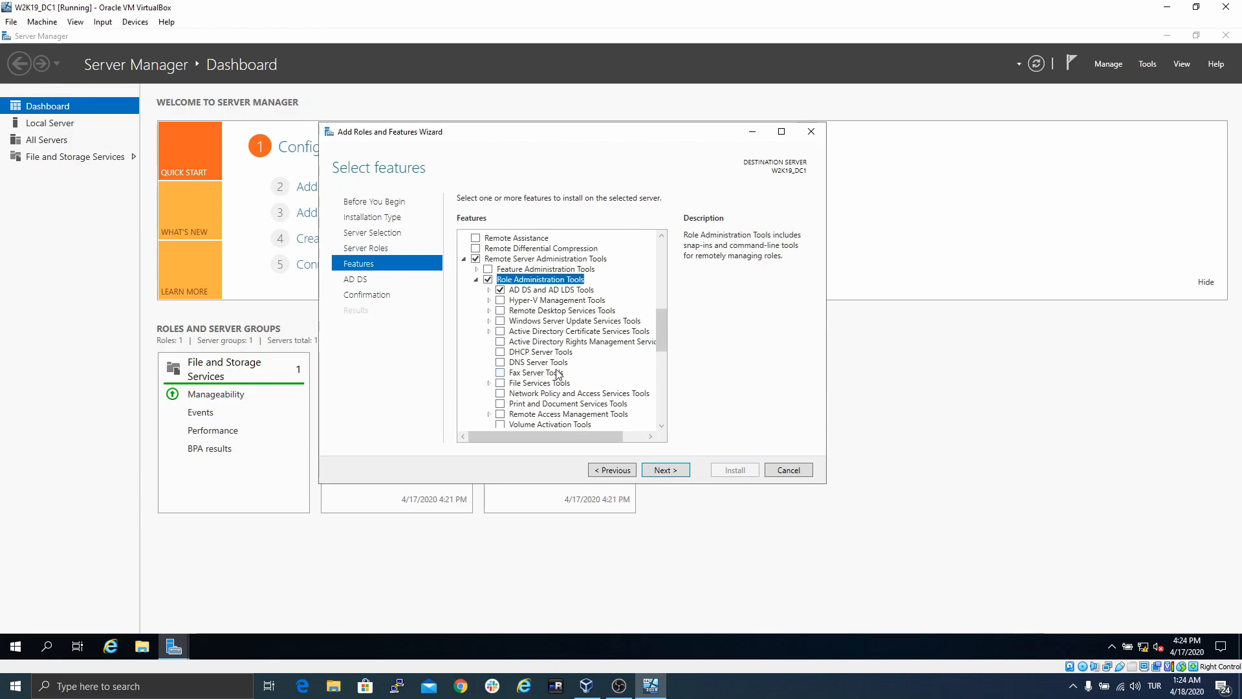
scroll(557, 374, "up", 1)
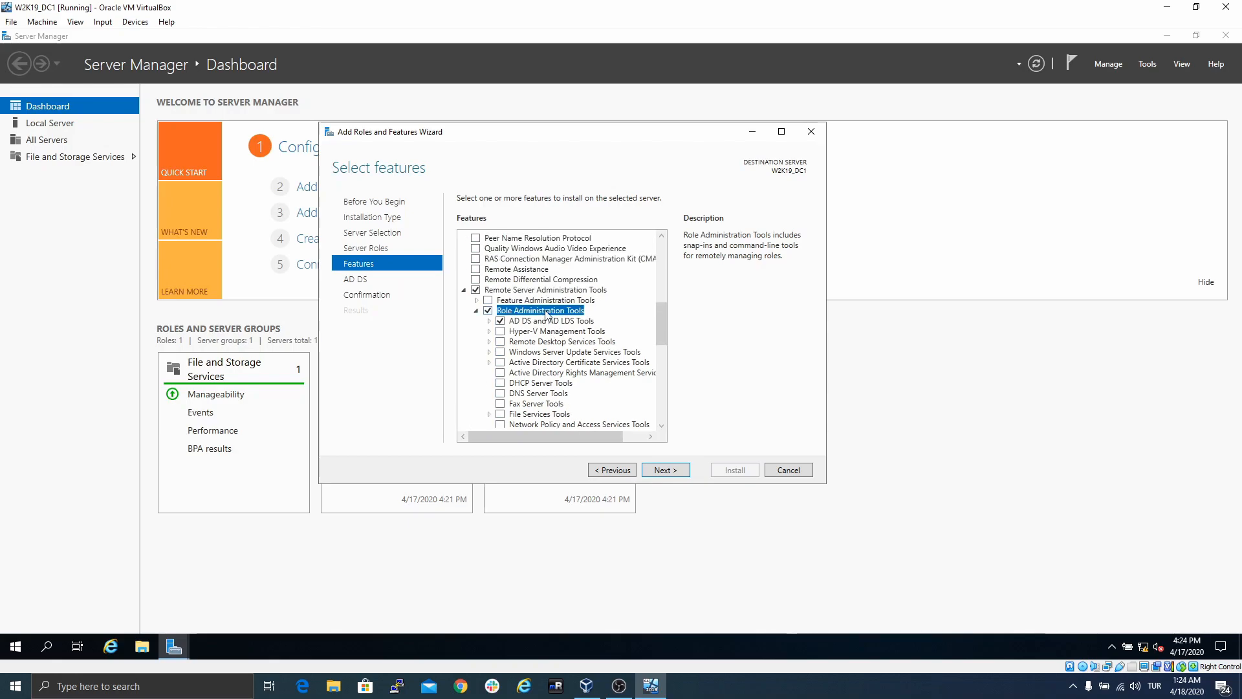
- Accept the preselected features, install Active Directory Domain Services on the server and close the wizard after installation
left_click(666, 470)
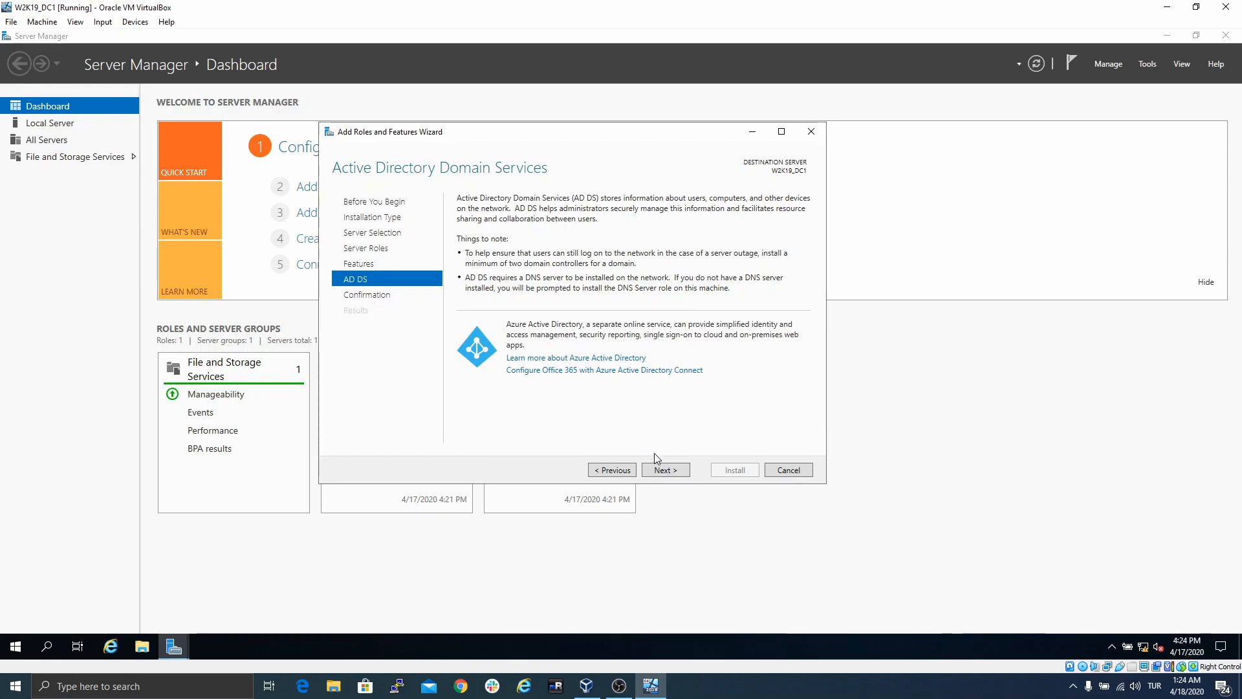
left_click(672, 470)
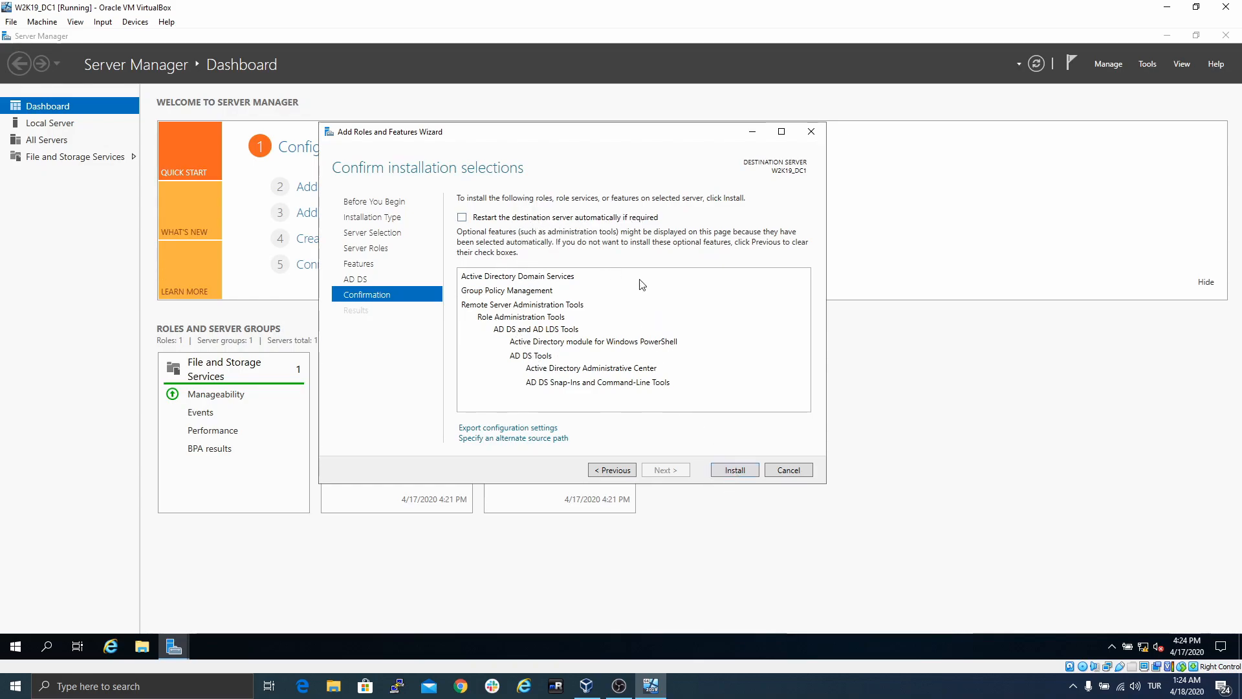
left_click(734, 469)
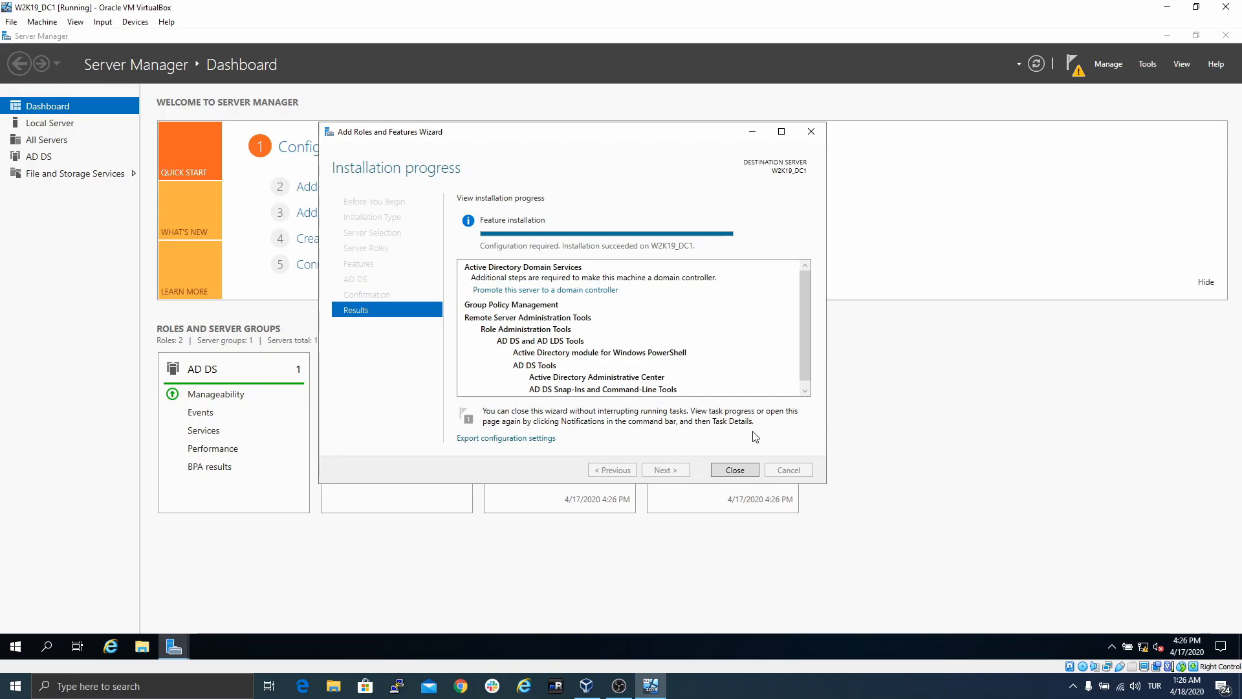
left_click(735, 470)
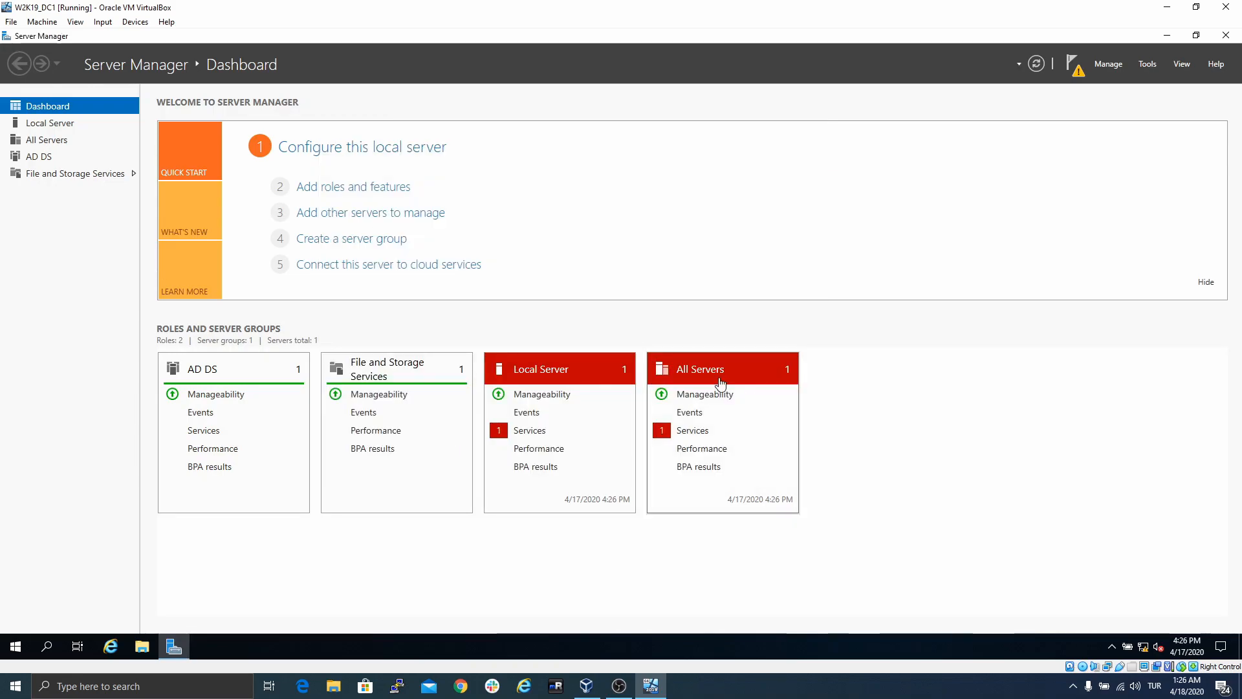
- Start promoting the server to a domain controller from the post-deployment configuration notification
left_click(1083, 77)
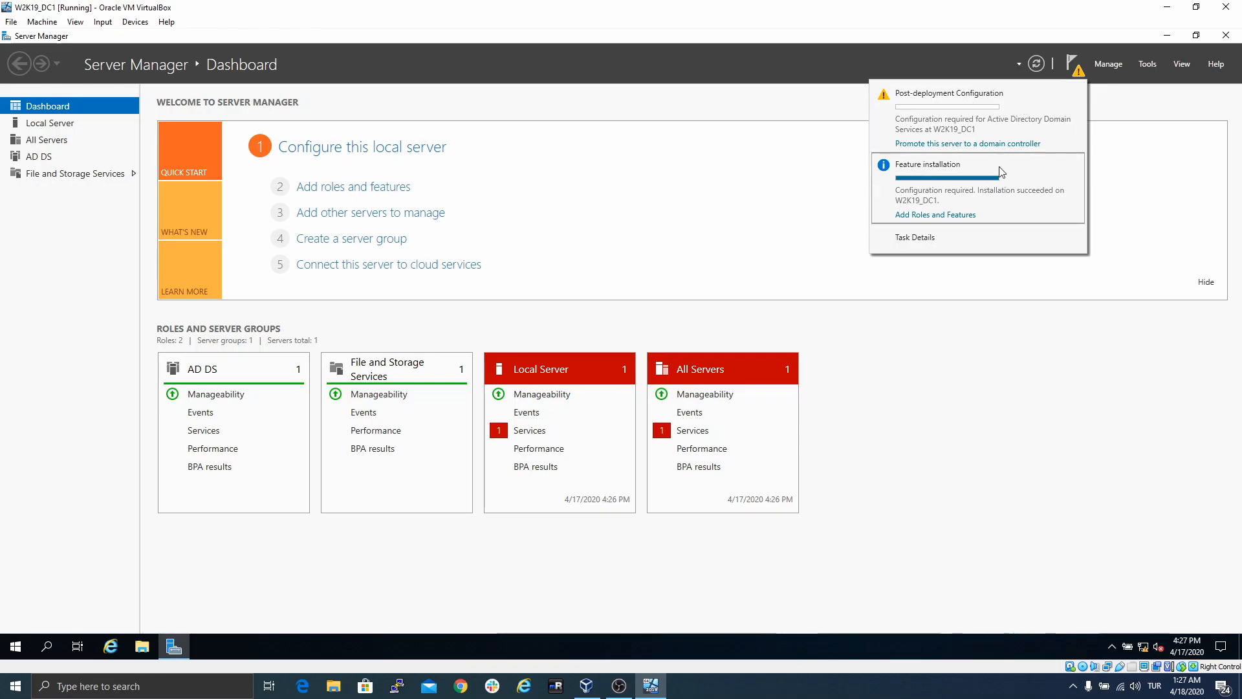
left_click(947, 144)
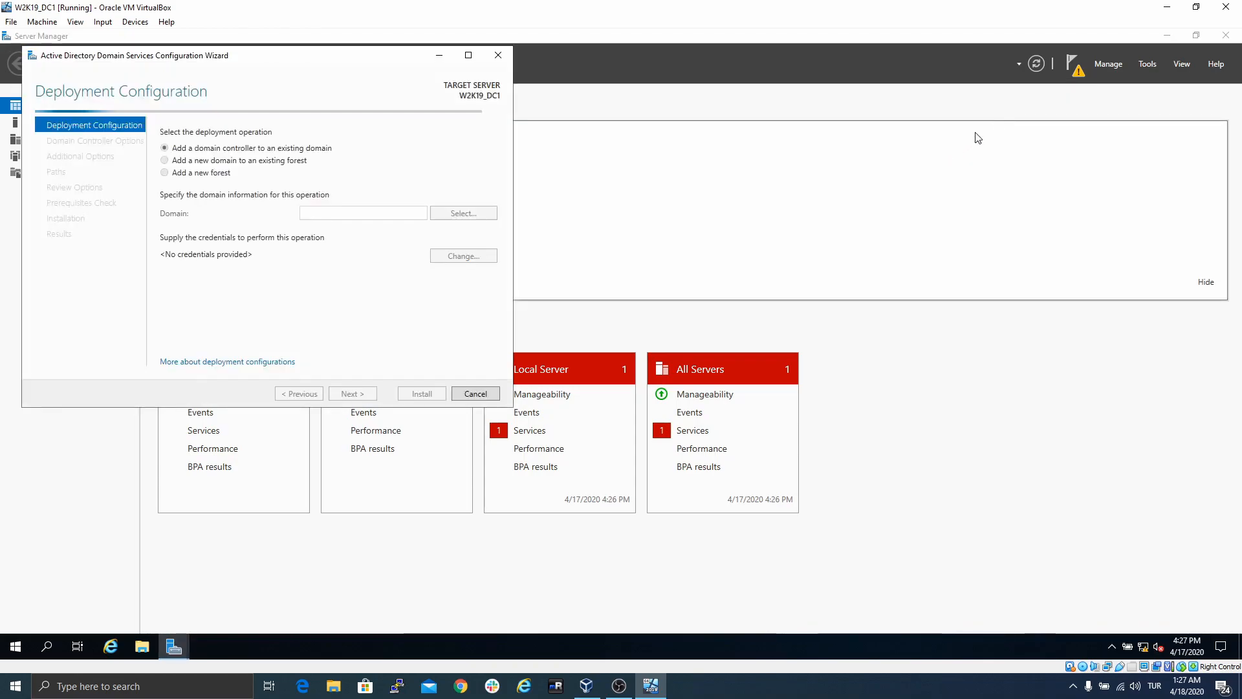
left_click_drag(301, 59, 636, 119)
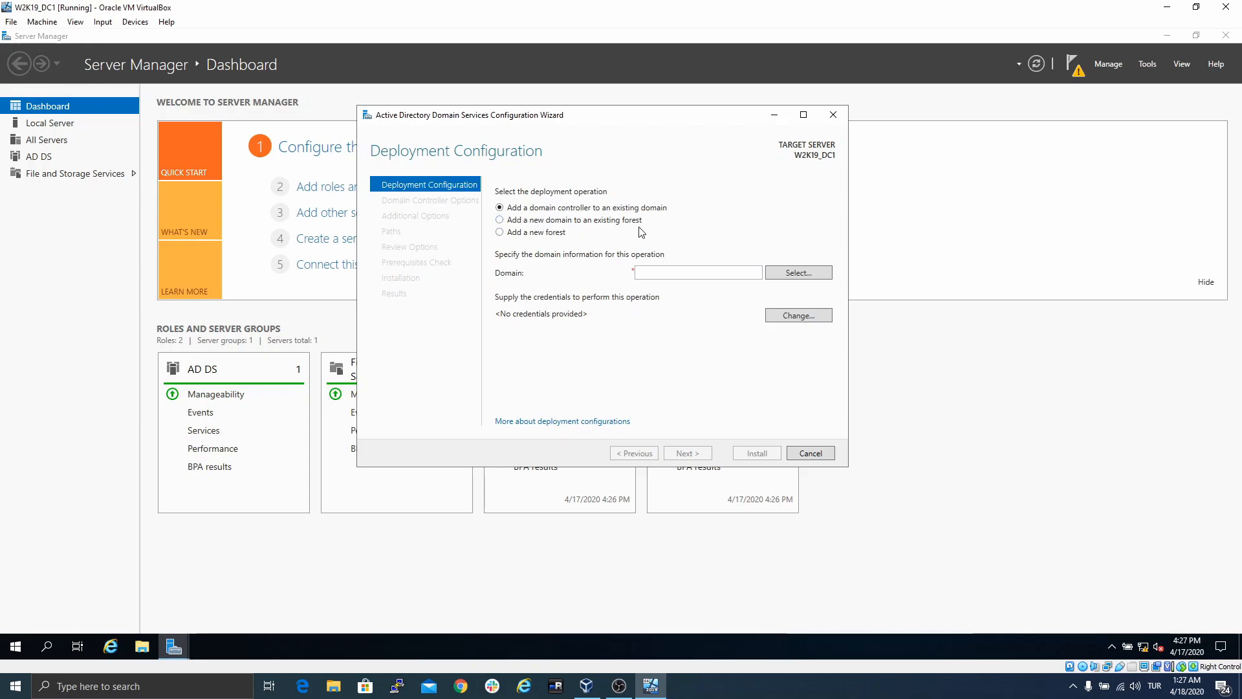
- Compare the settings of the deployment operations for an existing forest, a new forest and an existing domain
left_click(500, 220)
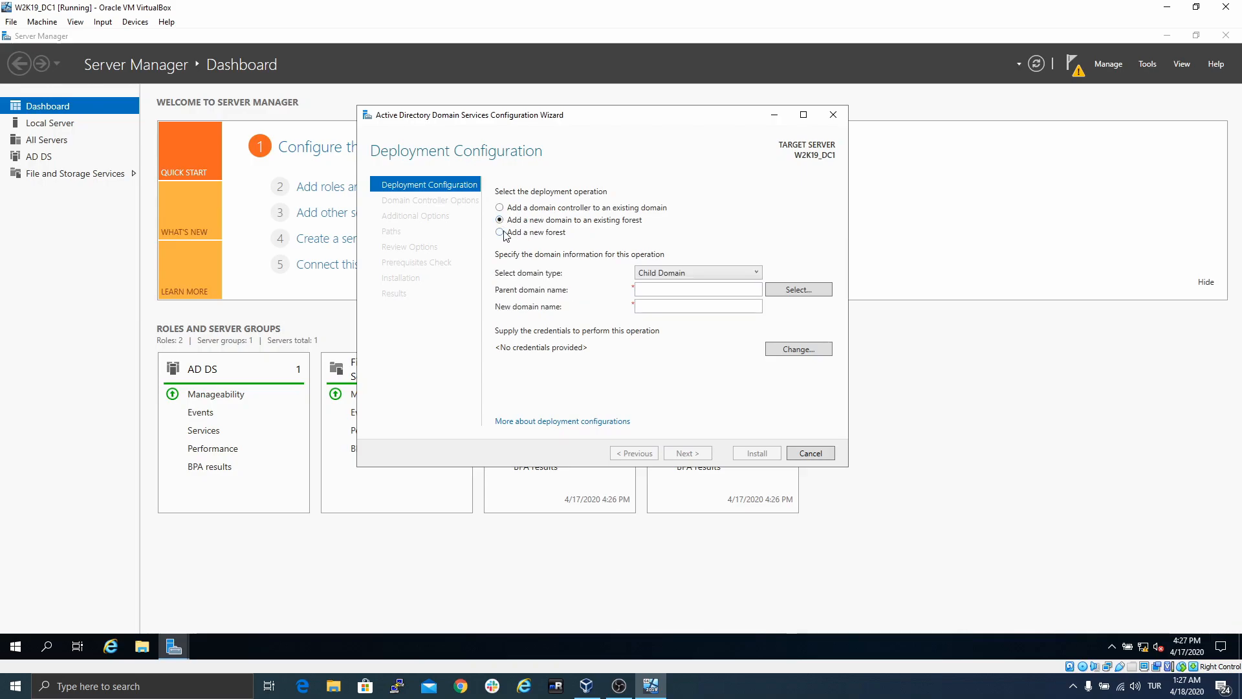
left_click(500, 233)
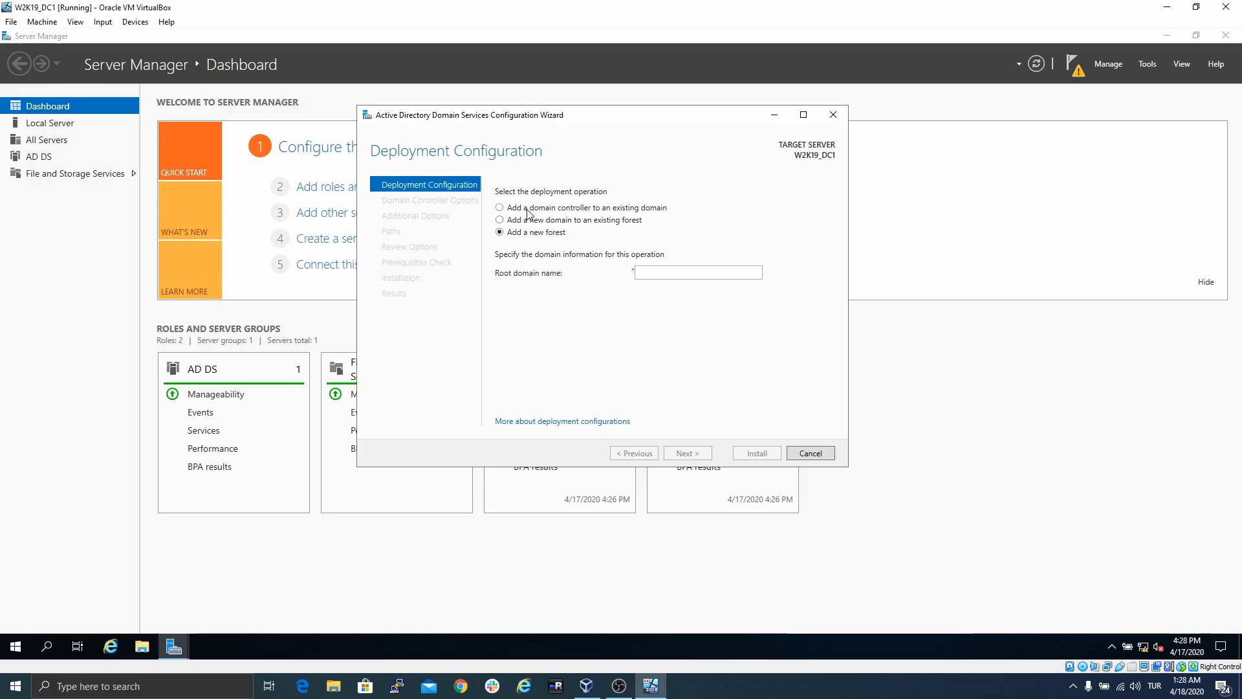
left_click(502, 208)
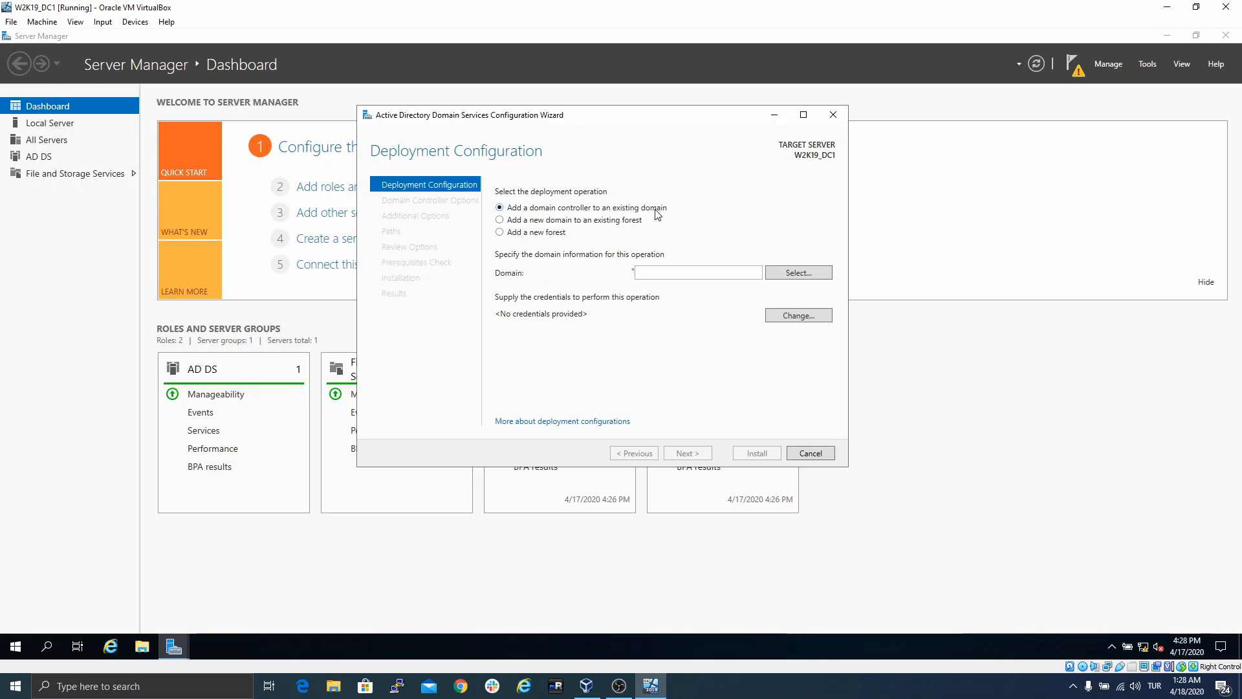
- Choose to add a new forest with the root domain name orc3.domain and continue to the domain controller options
left_click(530, 234)
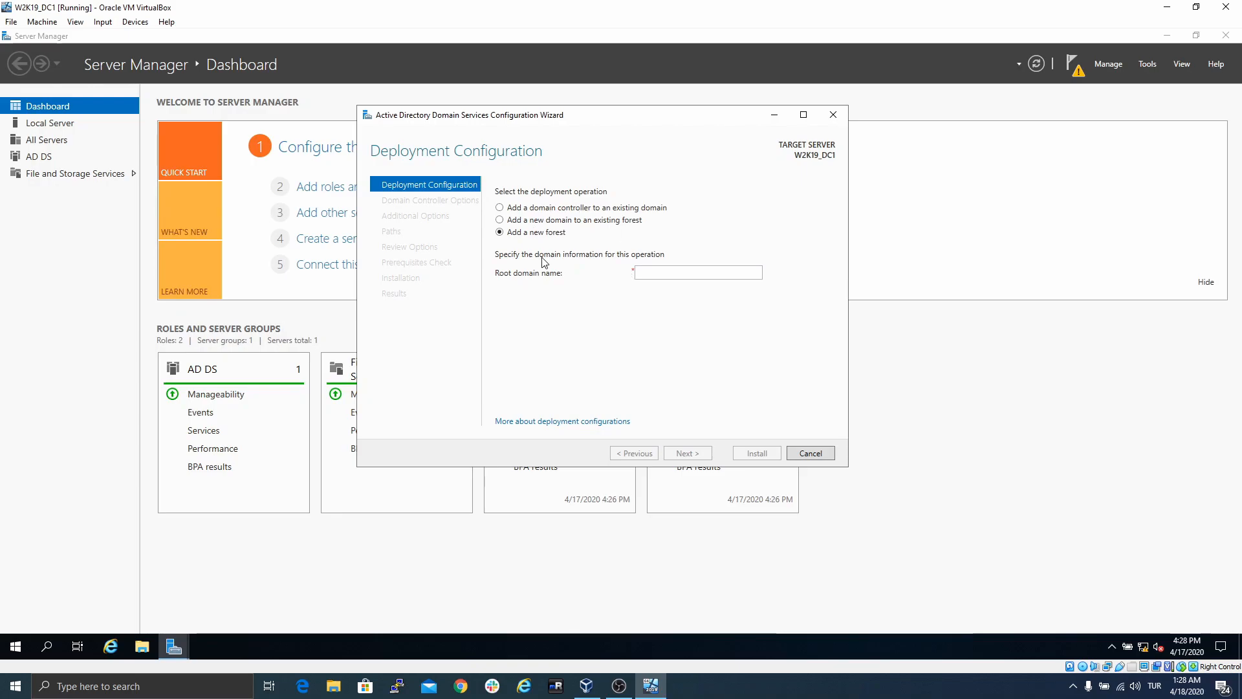
left_click(678, 278)
type("orc3.domain")
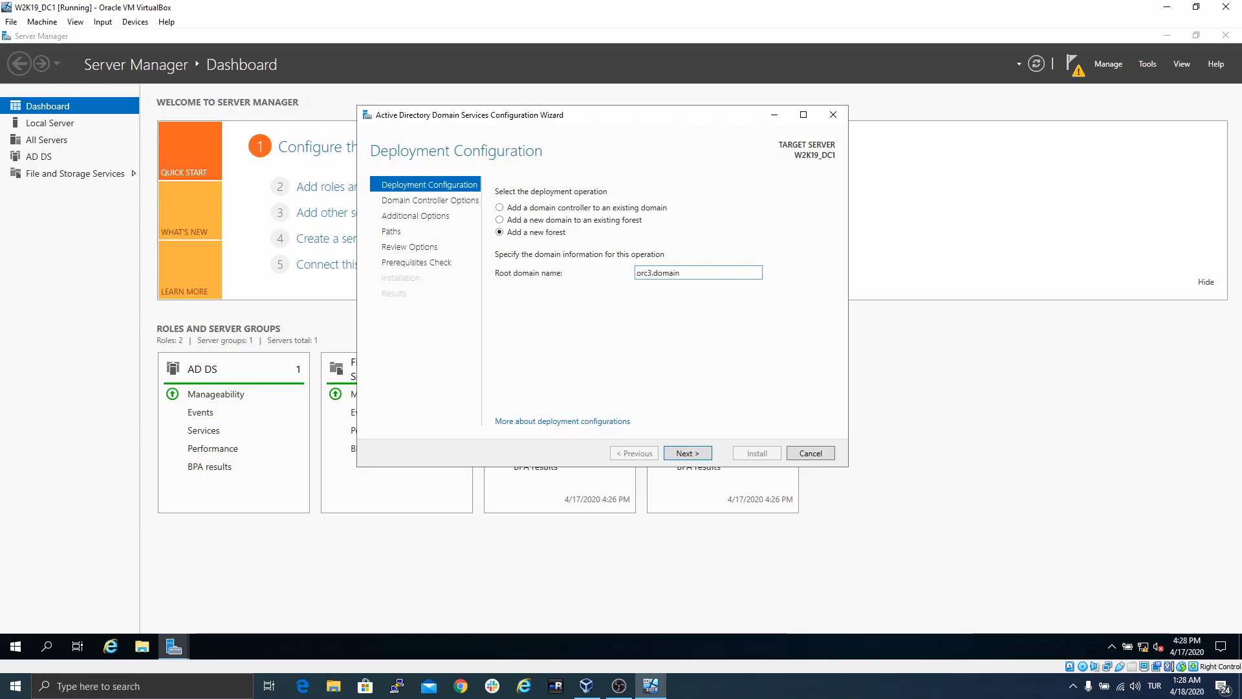
key("BackSpace")
key("BackSpace")
key("BackSpace")
key("BackSpace")
key("BackSpace")
type("omain")
left_click(689, 453)
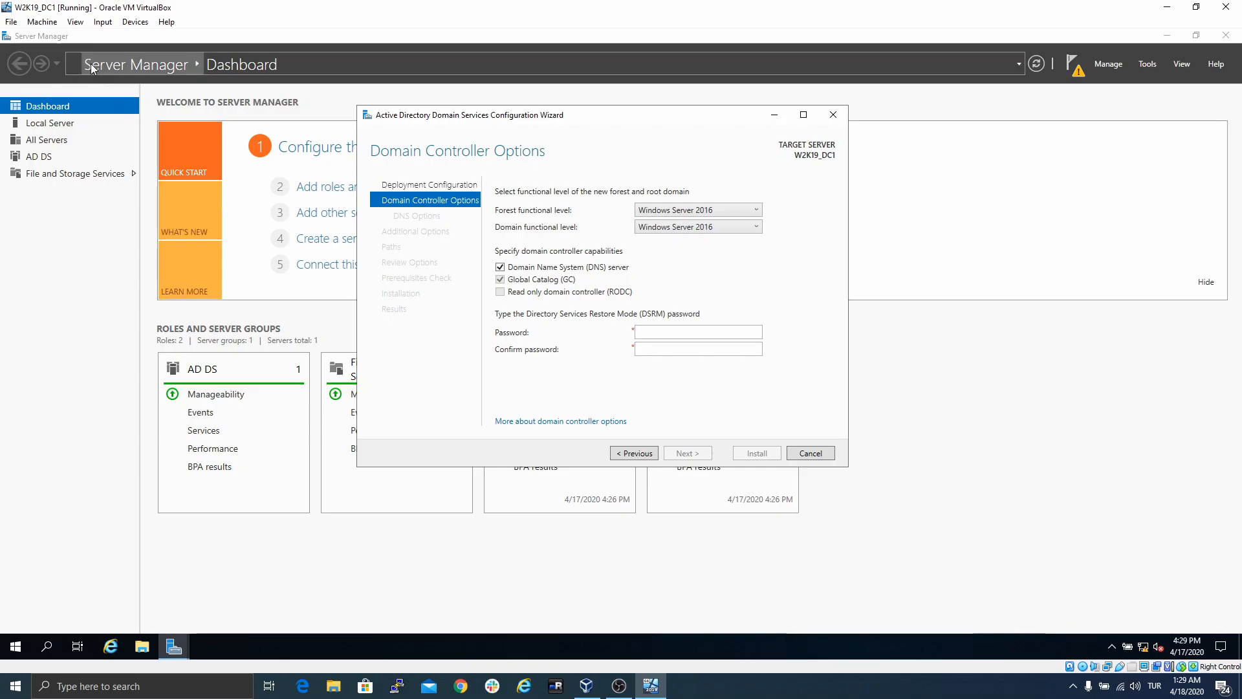
- Review the forest functional levels that can be selected for the new forest
left_click(748, 216)
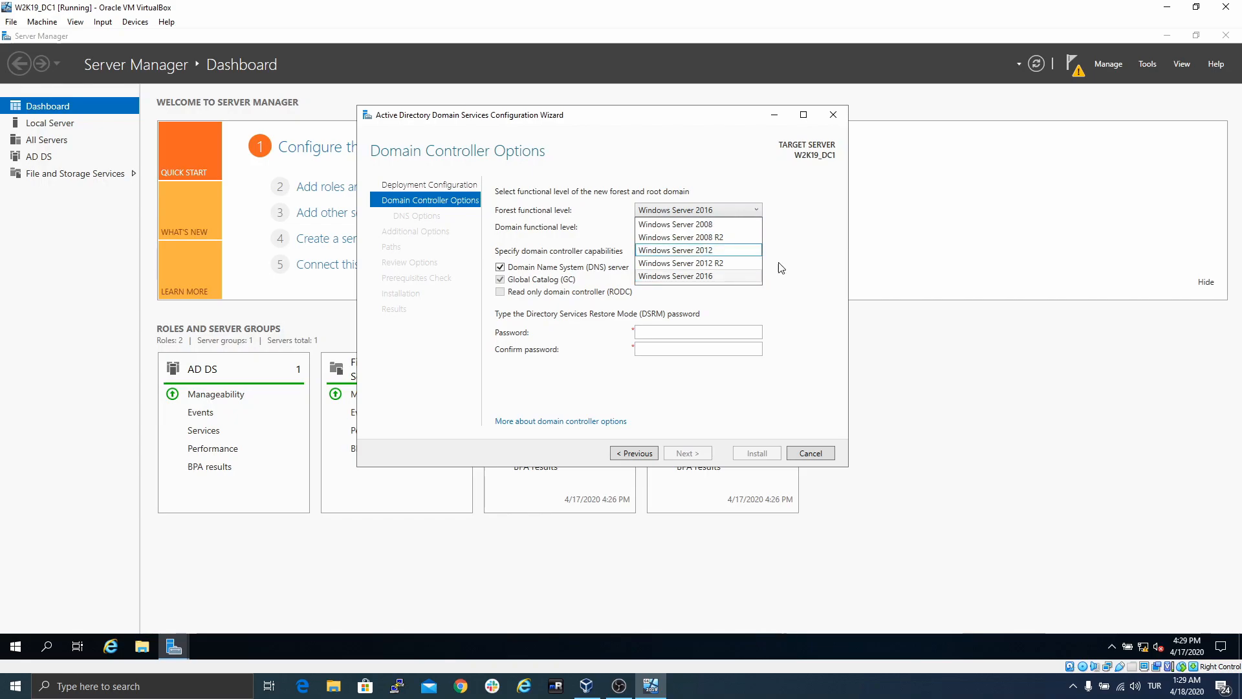
left_click(786, 233)
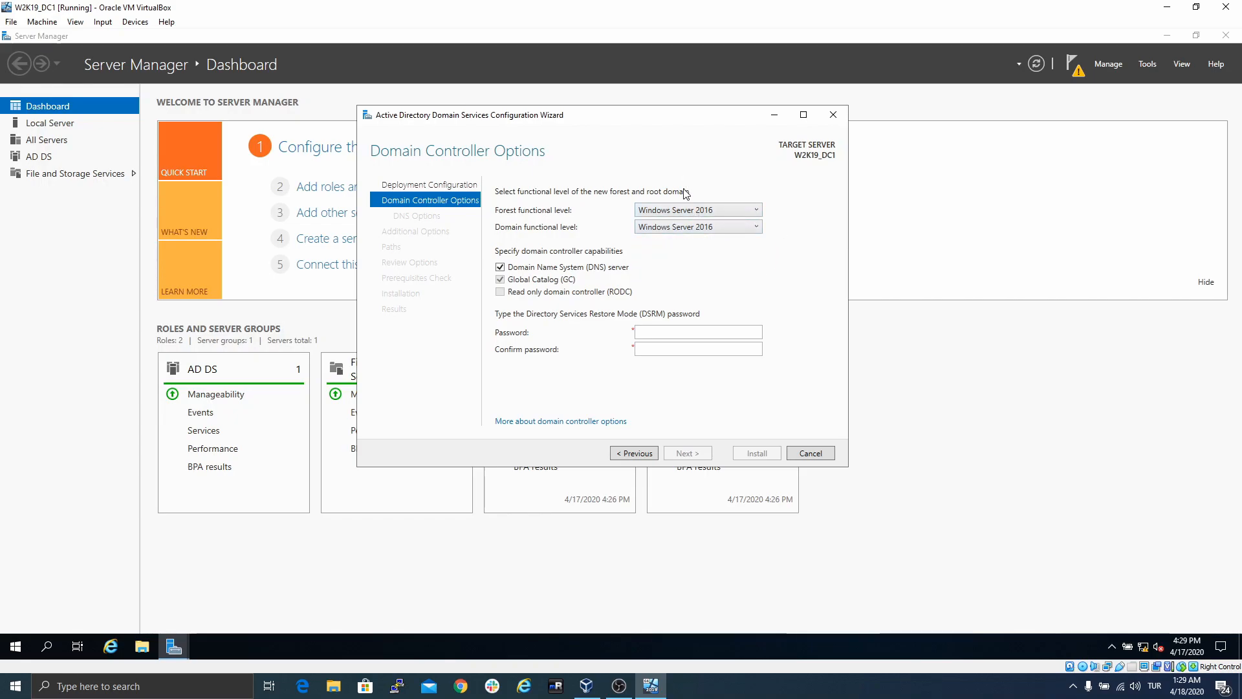
left_click(742, 218)
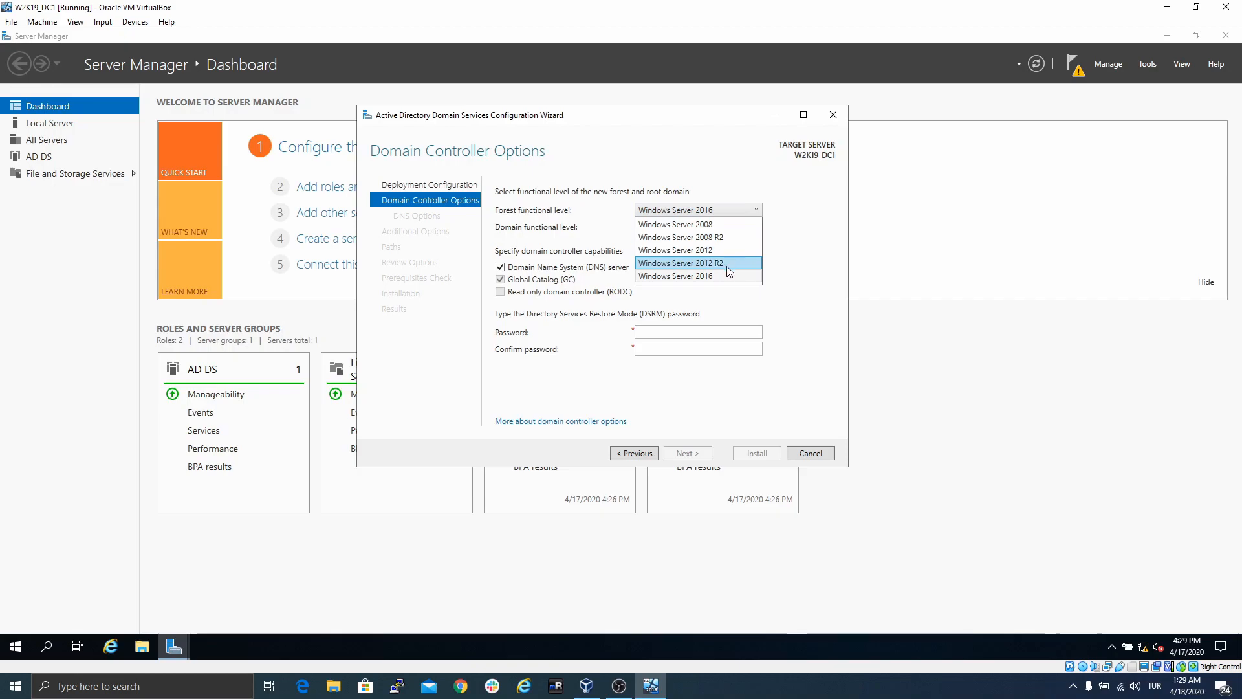
left_click(779, 245)
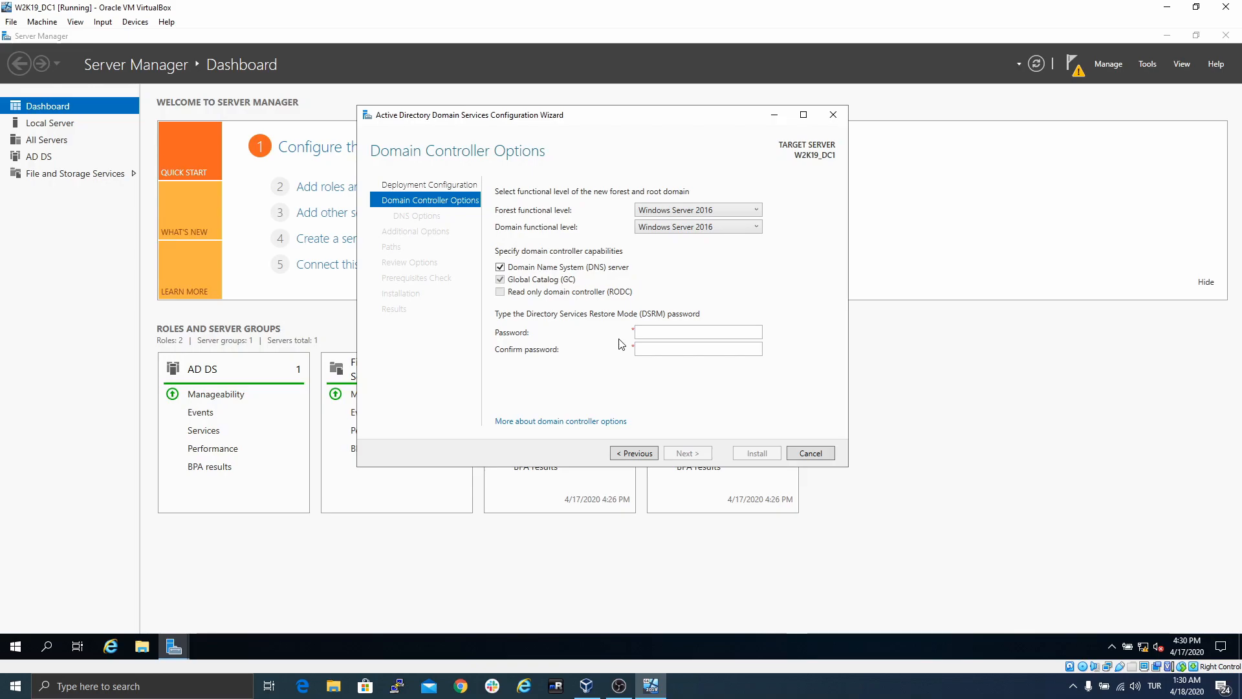
- Enter and confirm the Directory Services Restore Mode password, and continue to the DNS options
left_click(703, 332)
type("****")
key("Tab")
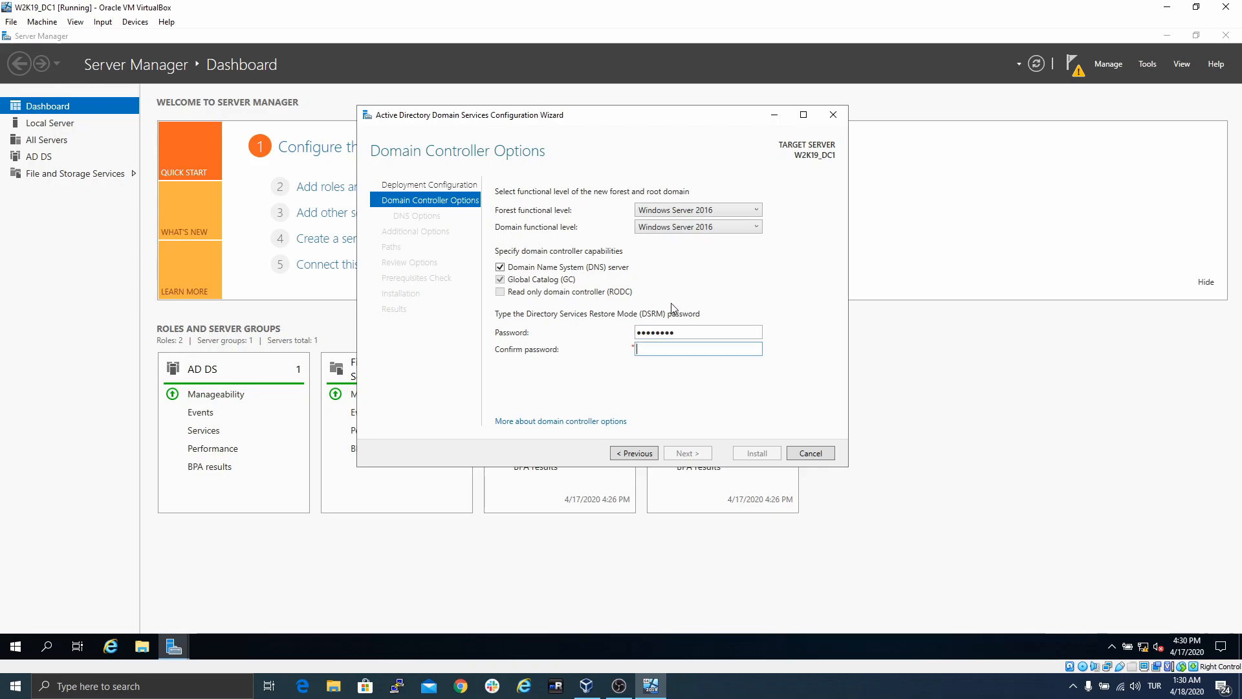
type("********")
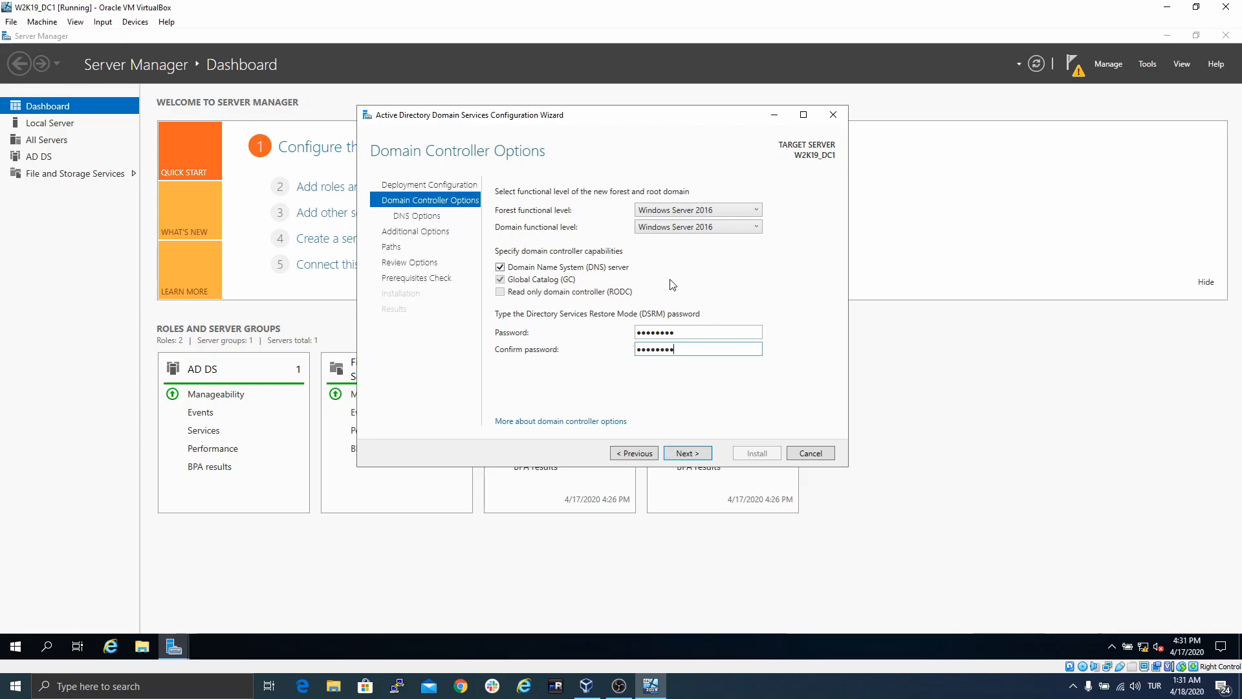
left_click(688, 454)
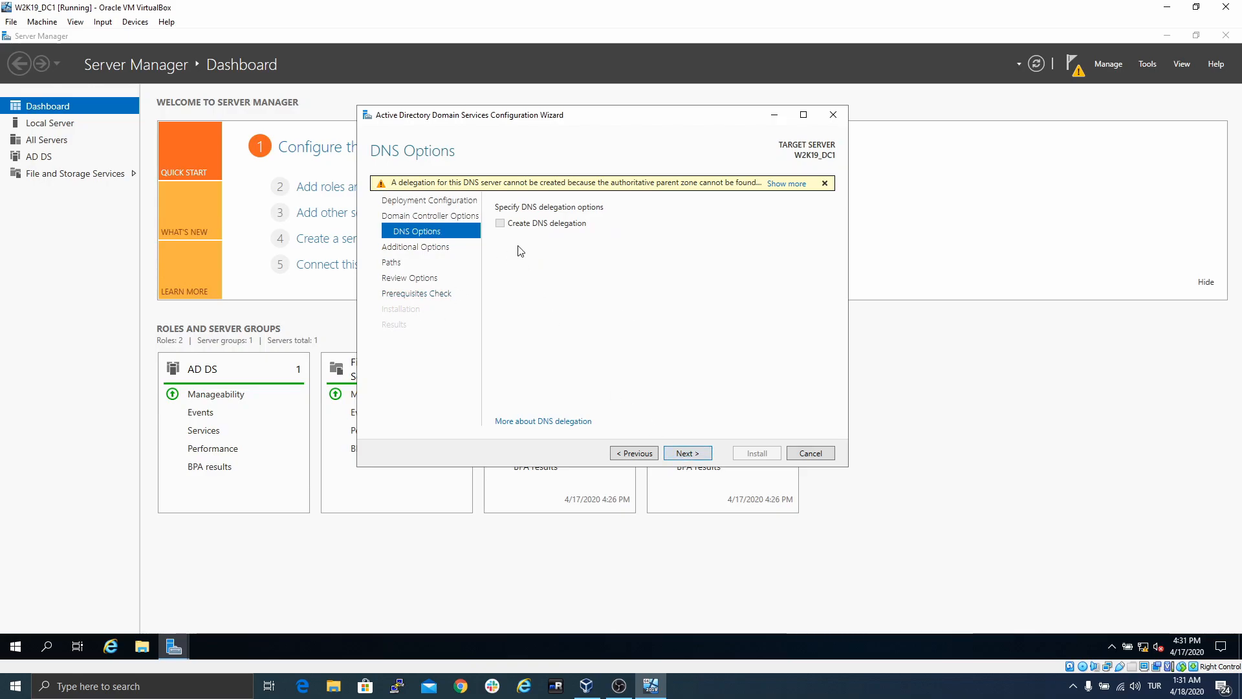
- Continue without DNS delegation, accepting the NetBIOS domain name ORC3 and the default database, log and SYSVOL folders
left_click(694, 454)
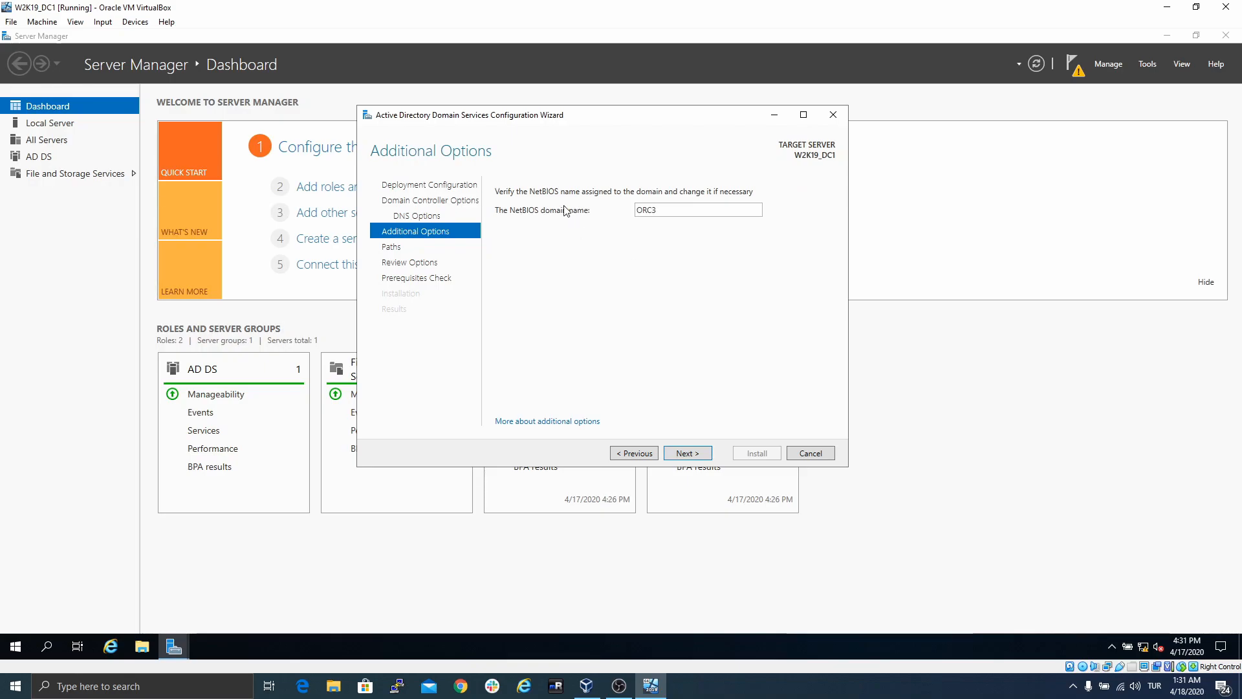
double_click(658, 209)
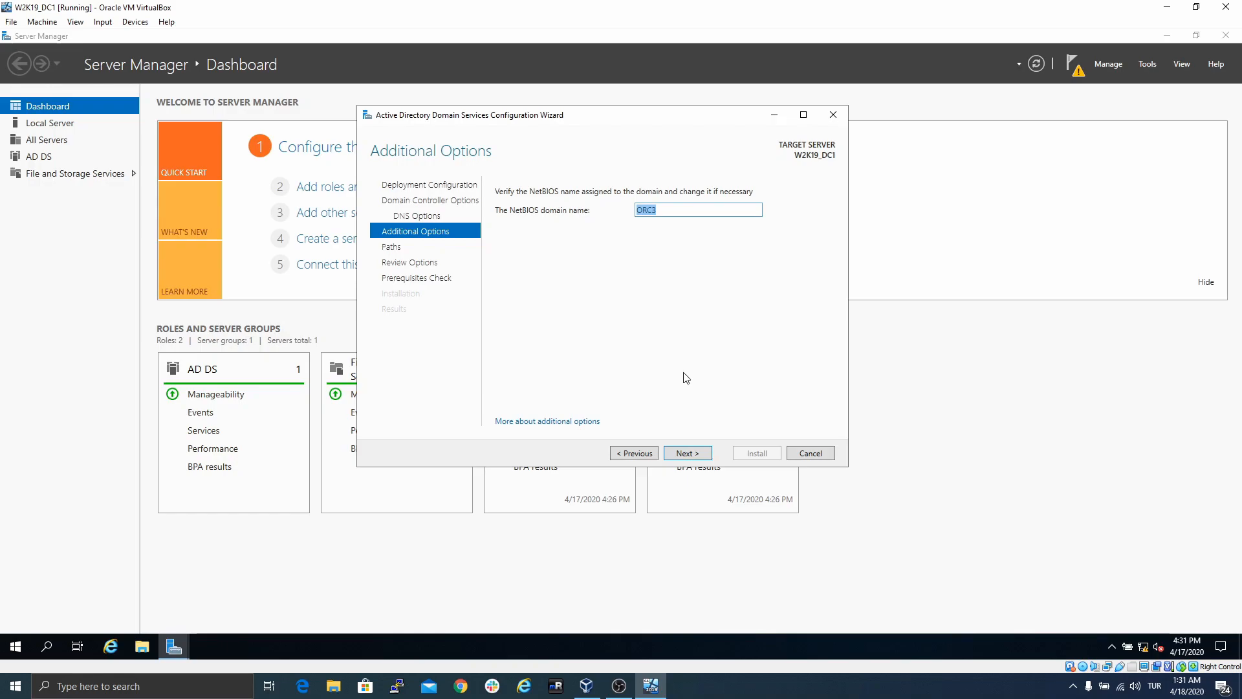
left_click(657, 211)
left_click(699, 460)
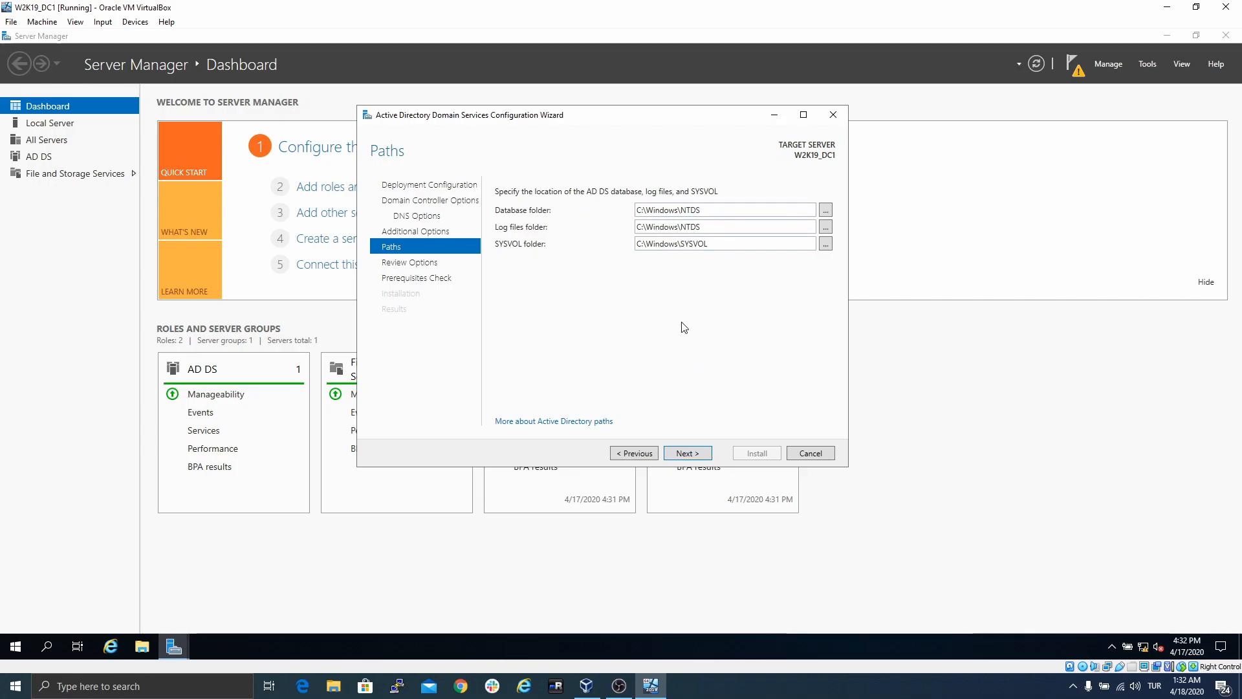
left_click(687, 453)
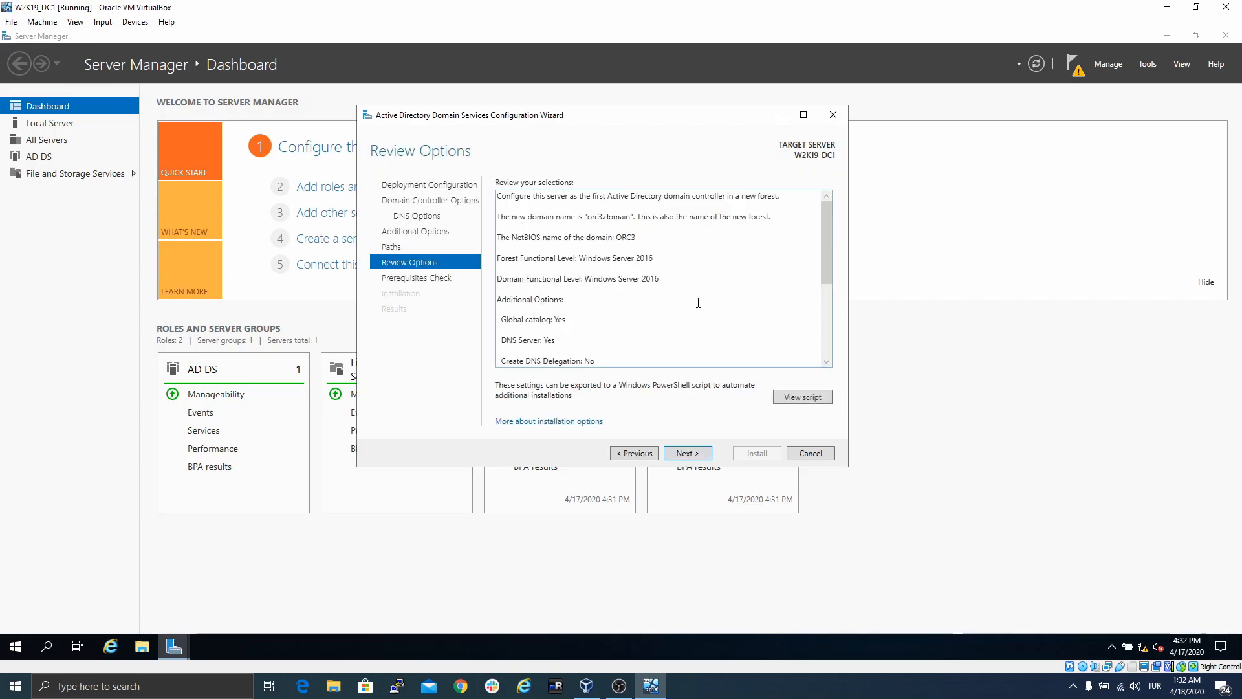
- Review the summary of the selected domain controller options and proceed to the prerequisites check
scroll(698, 302, "down", 5)
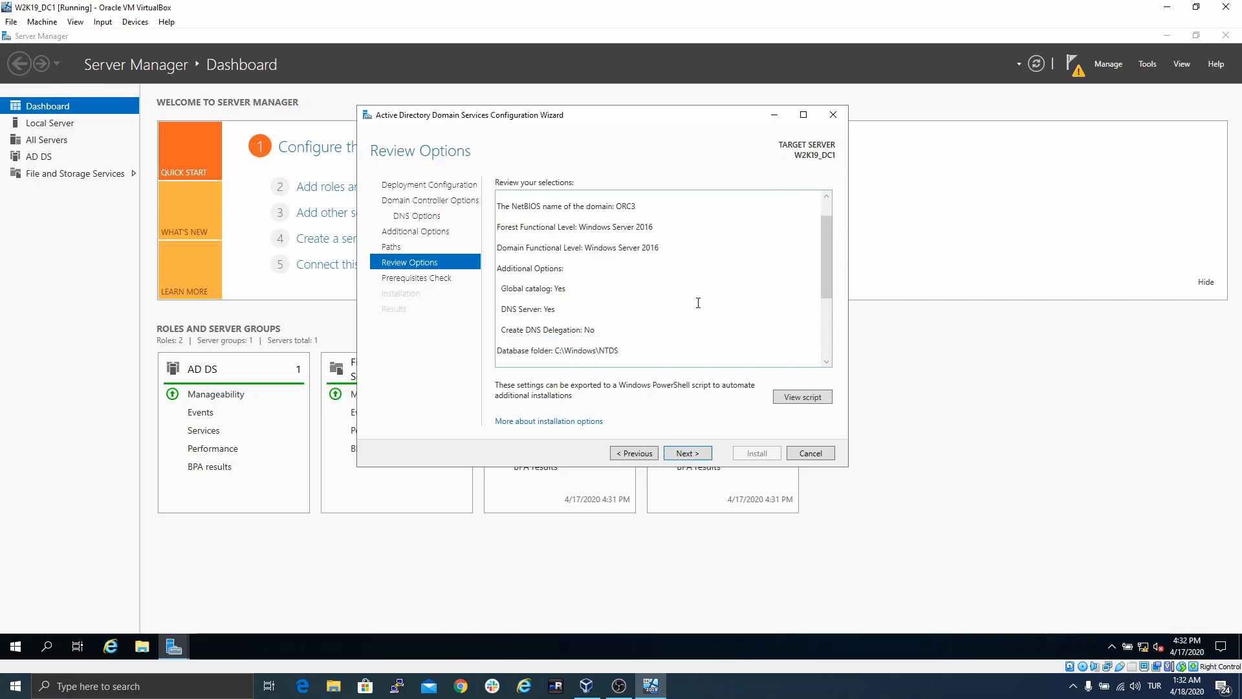
scroll(698, 304, "up", 5)
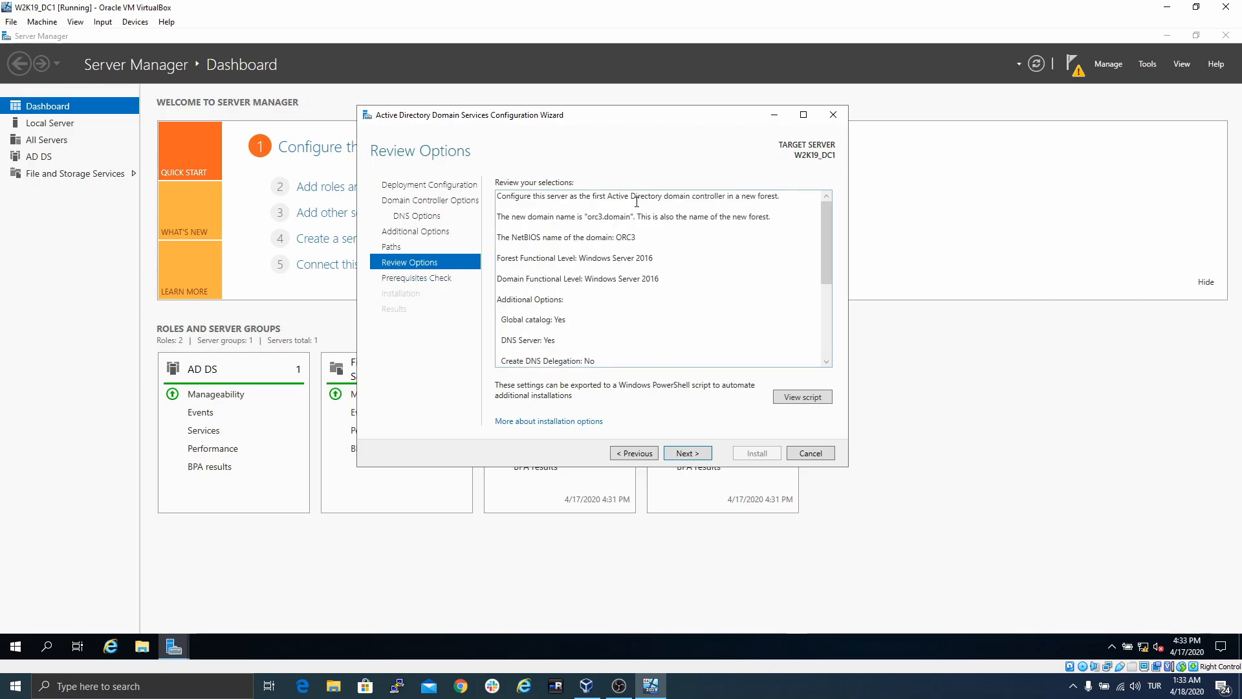
scroll(617, 268, "down", 1)
scroll(625, 252, "down", 4)
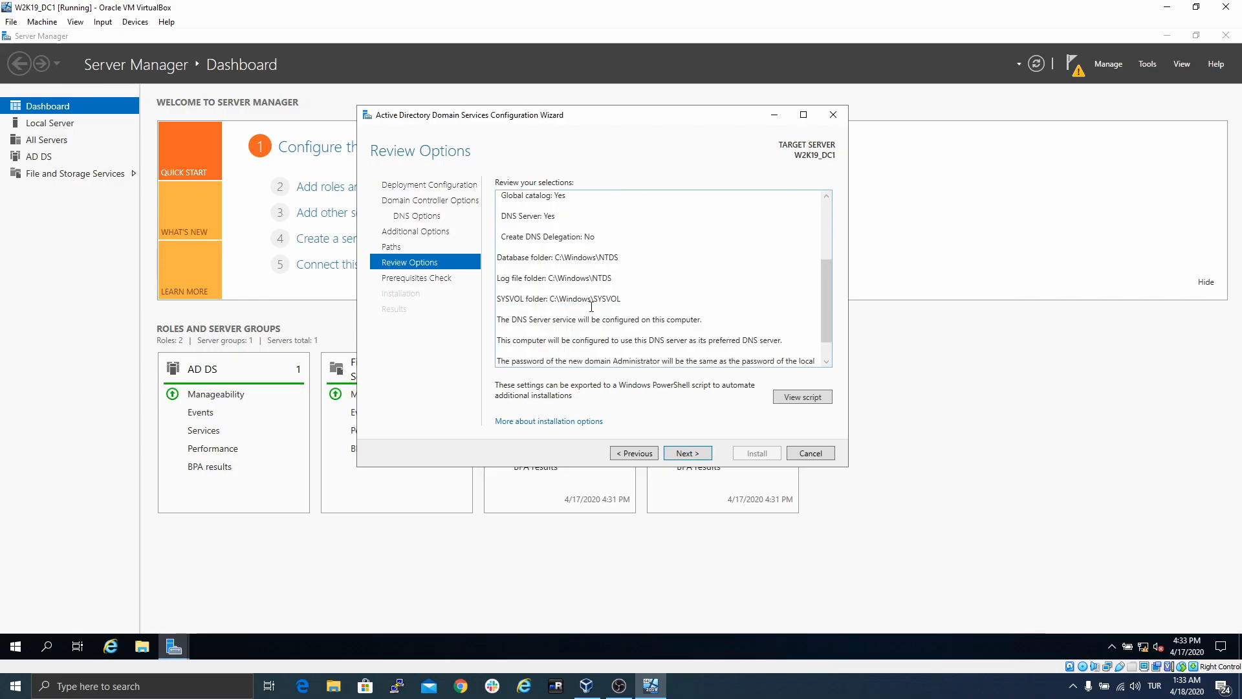
scroll(642, 303, "up", 5)
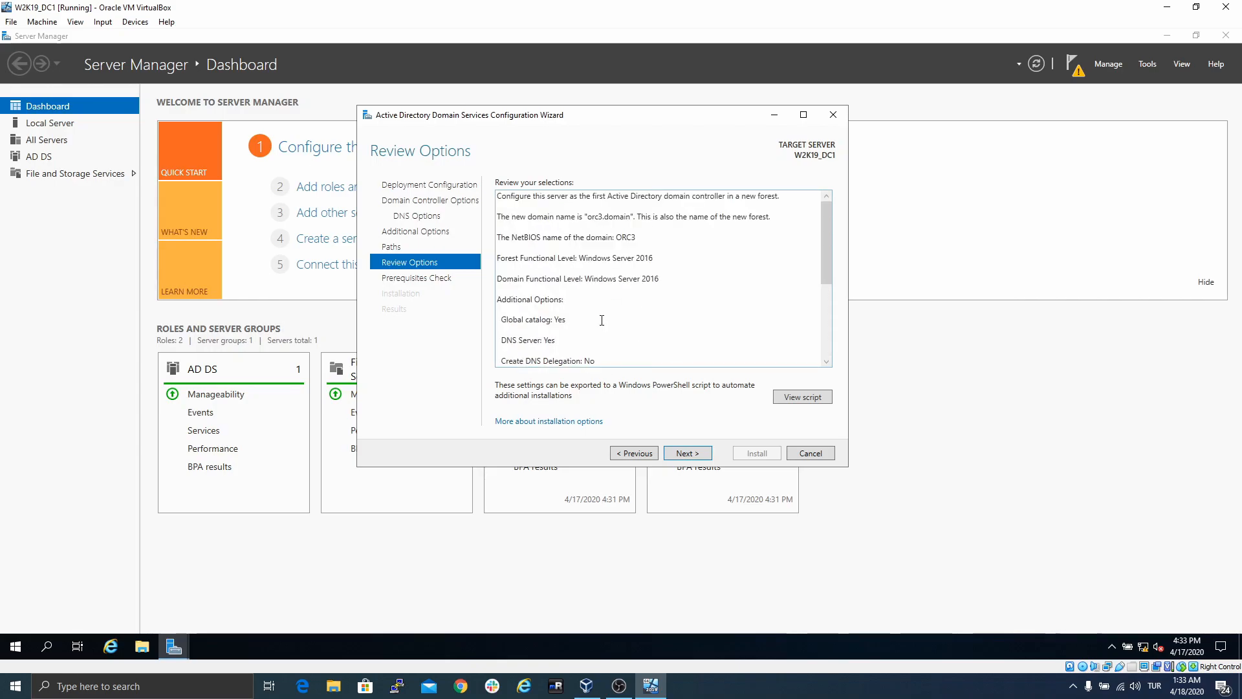
left_click(687, 454)
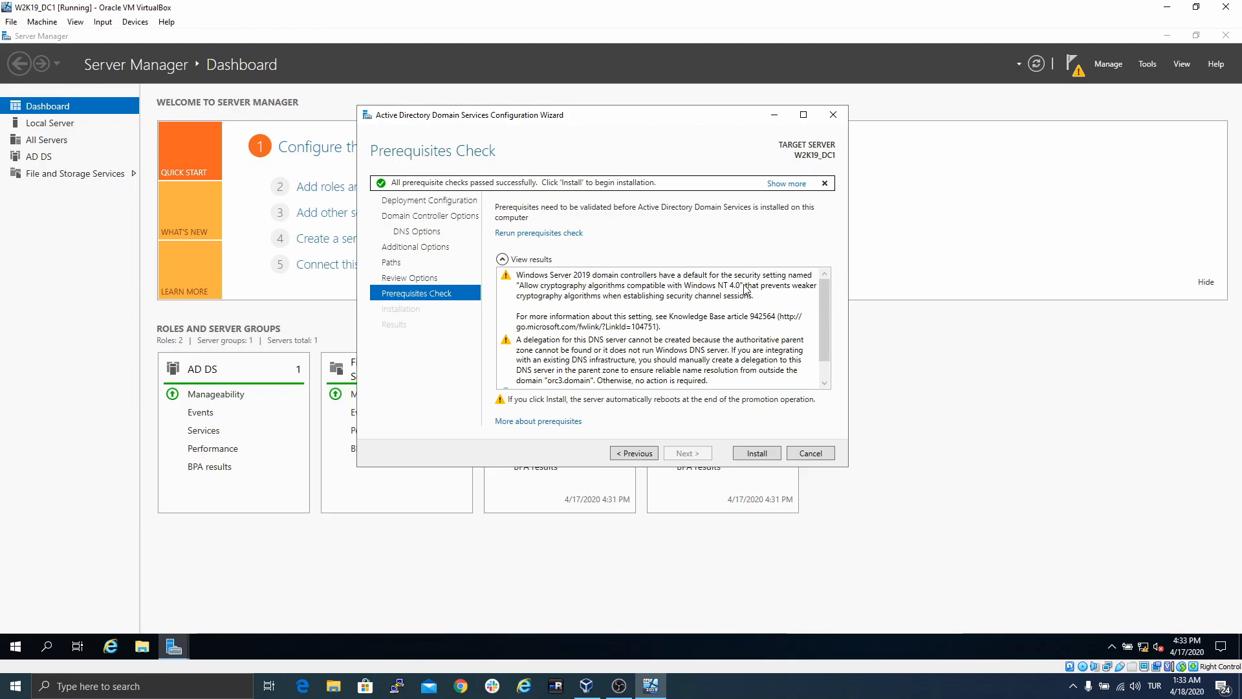
- Examine the prerequisites check results, including the warnings about cryptography algorithms and DNS delegation
left_click(676, 278)
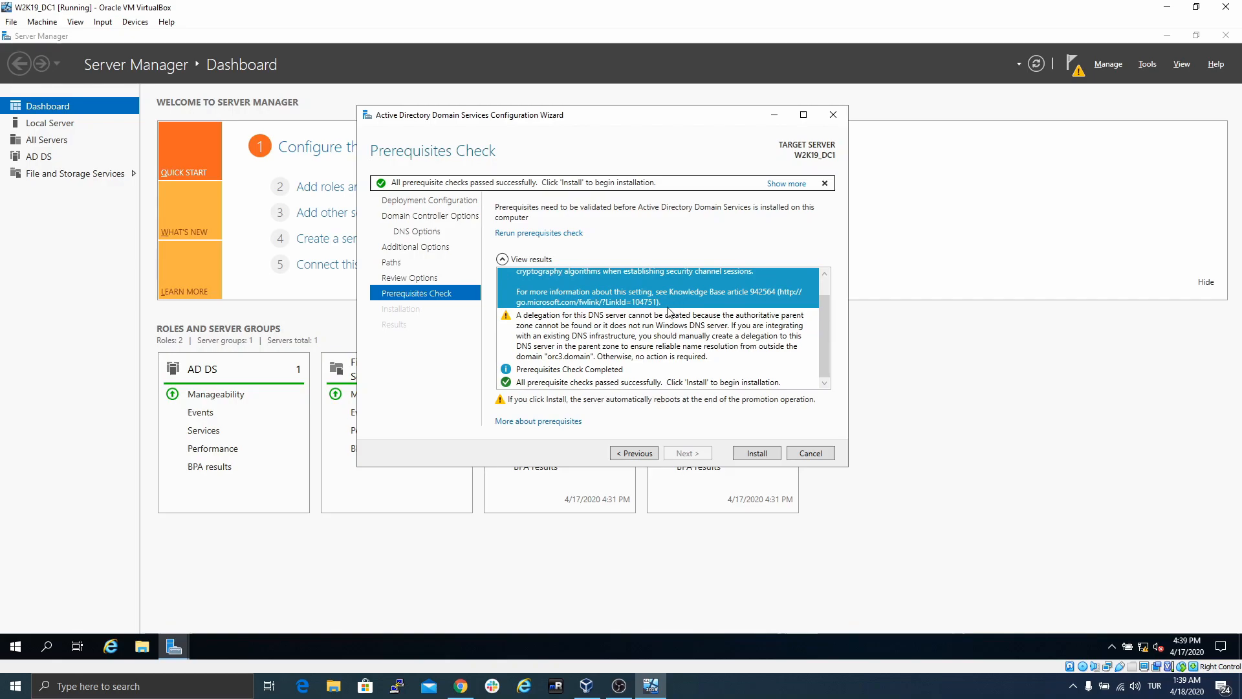
scroll(669, 325, "up", 1)
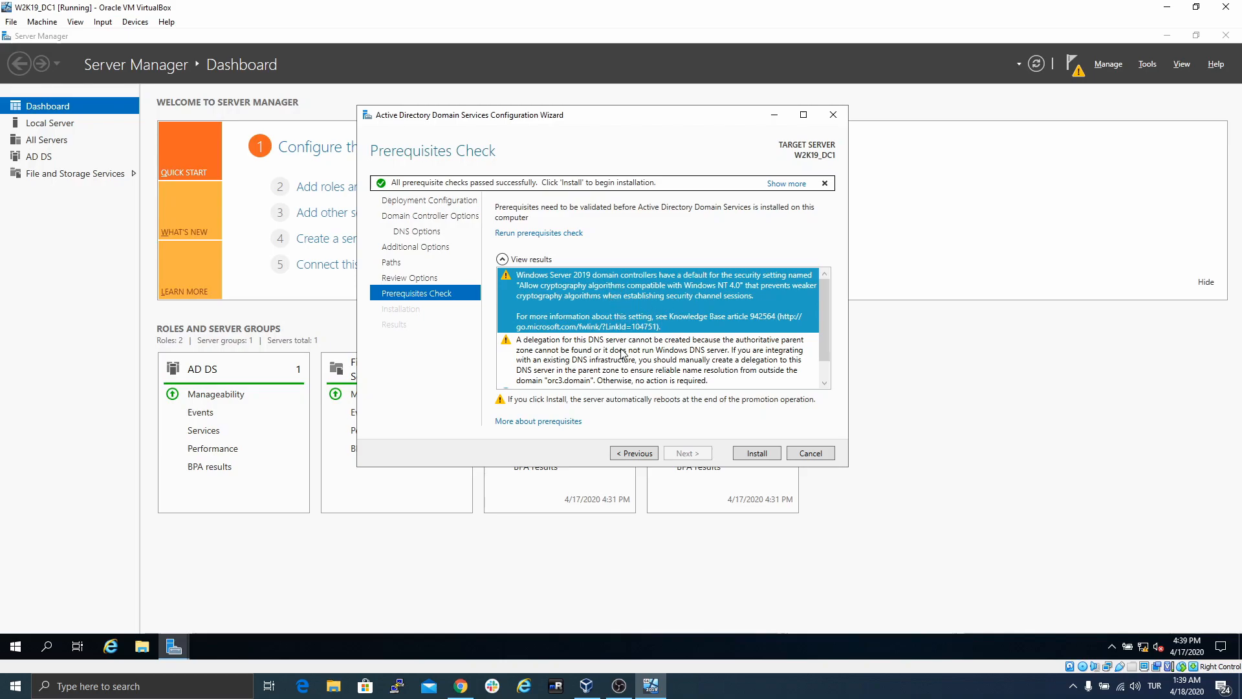
scroll(583, 330, "down", 1)
left_click(572, 335)
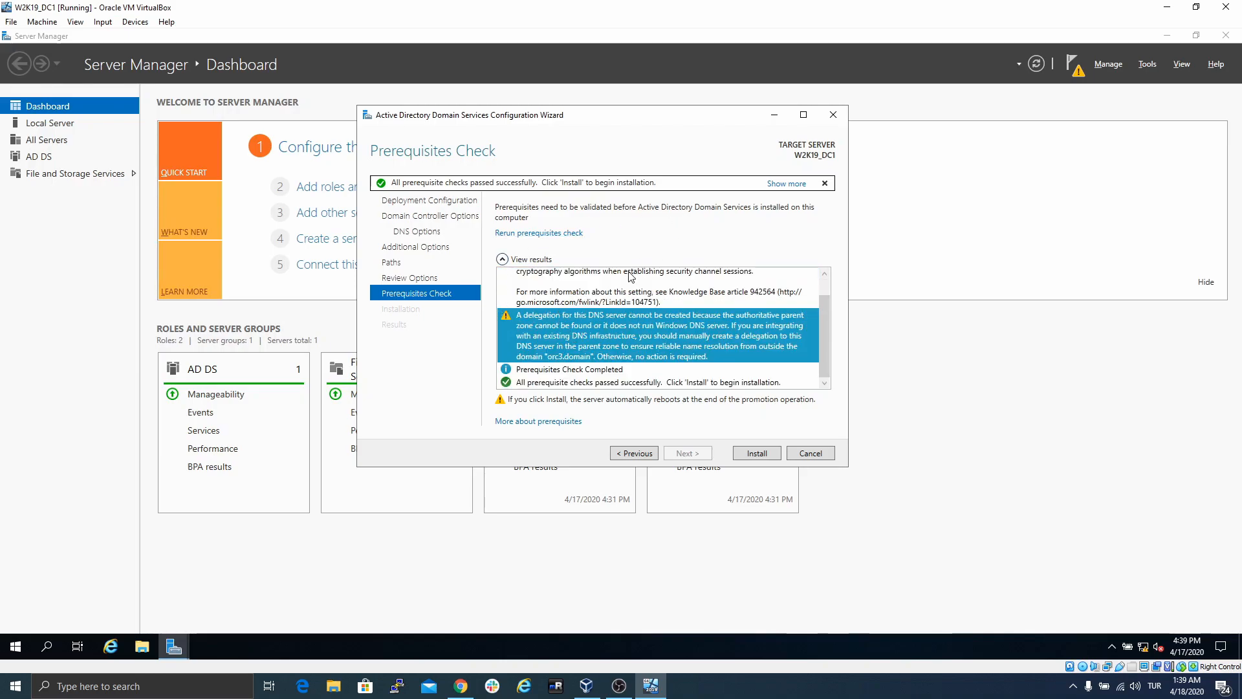
scroll(644, 277, "up", 1)
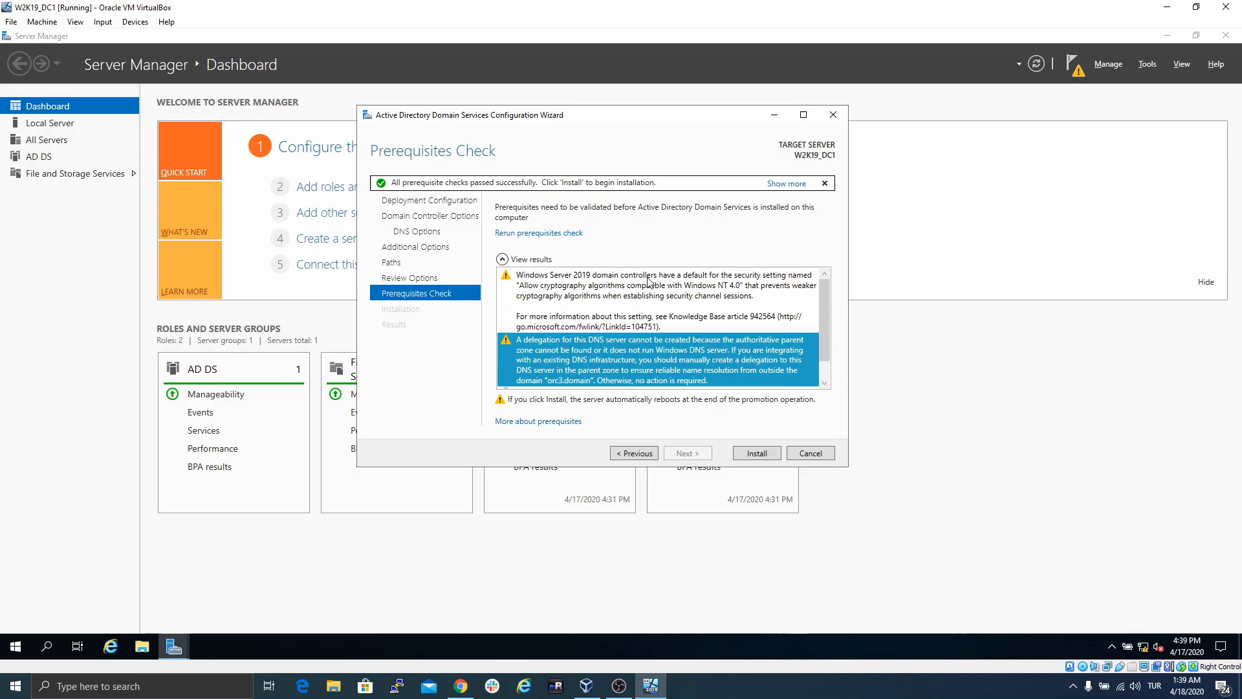
scroll(647, 284, "down", 1)
scroll(657, 336, "up", 1)
scroll(658, 340, "down", 1)
scroll(660, 343, "up", 1)
left_click(653, 295)
left_click(665, 368)
scroll(666, 363, "down", 1)
scroll(673, 353, "up", 1)
scroll(678, 342, "down", 1)
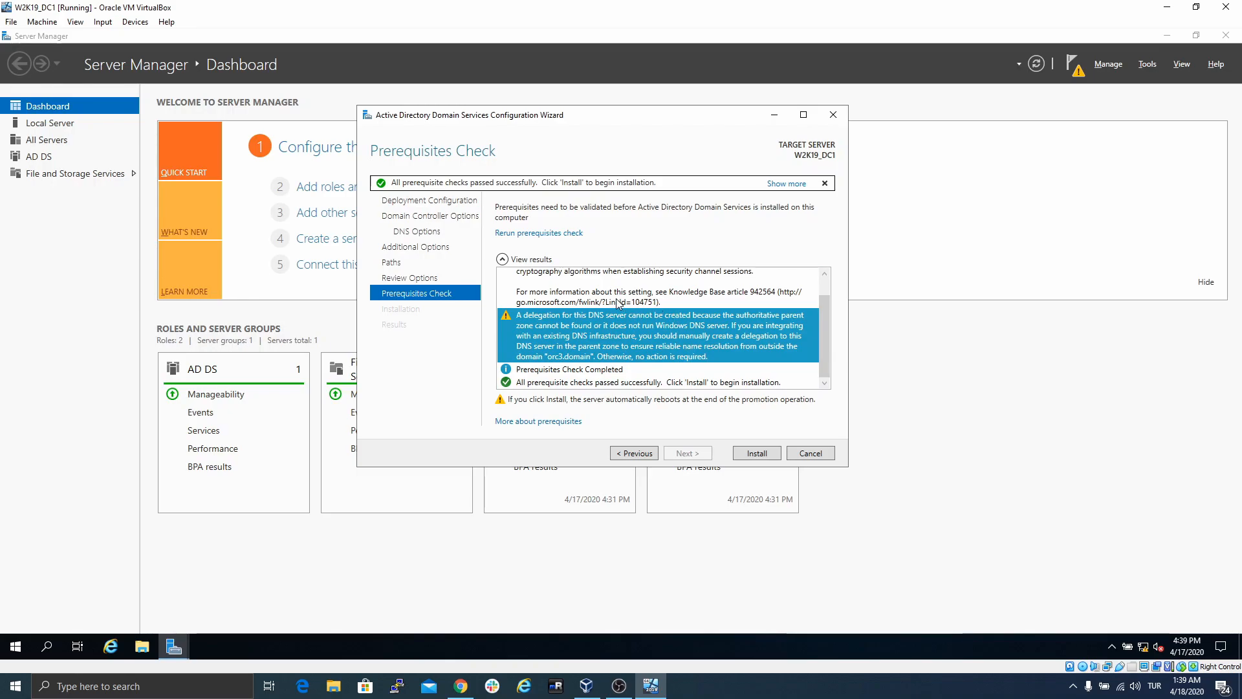
scroll(626, 378, "up", 1)
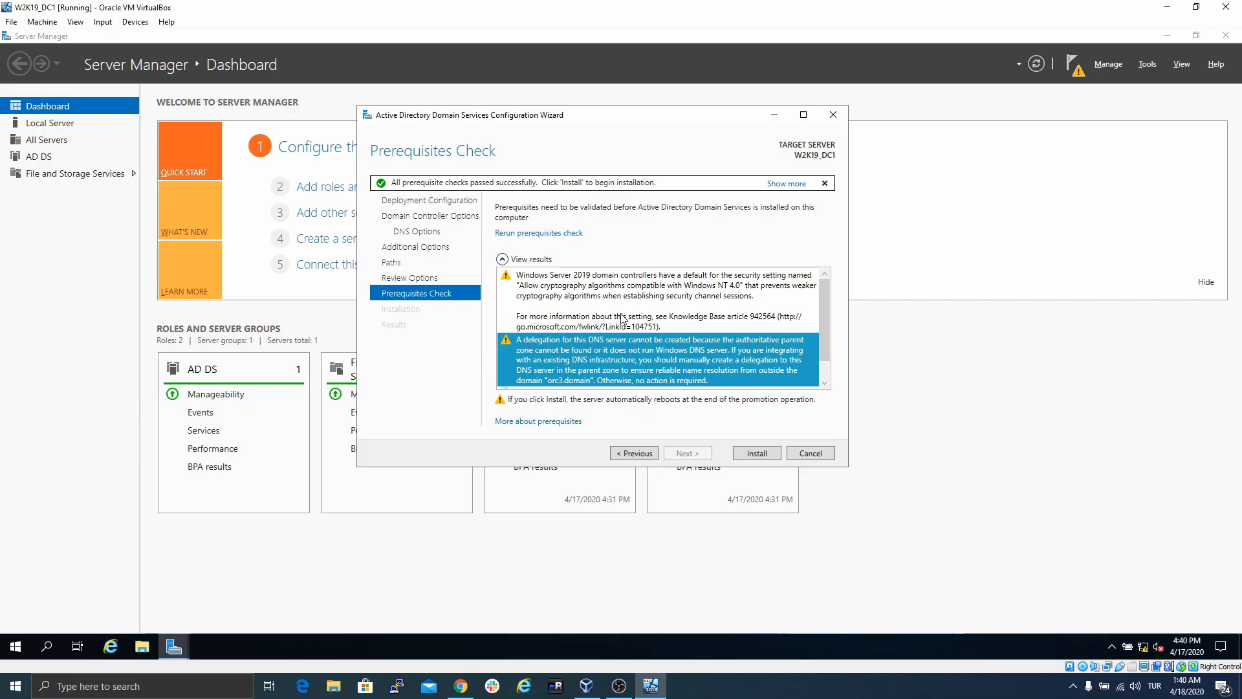
scroll(622, 361, "down", 1)
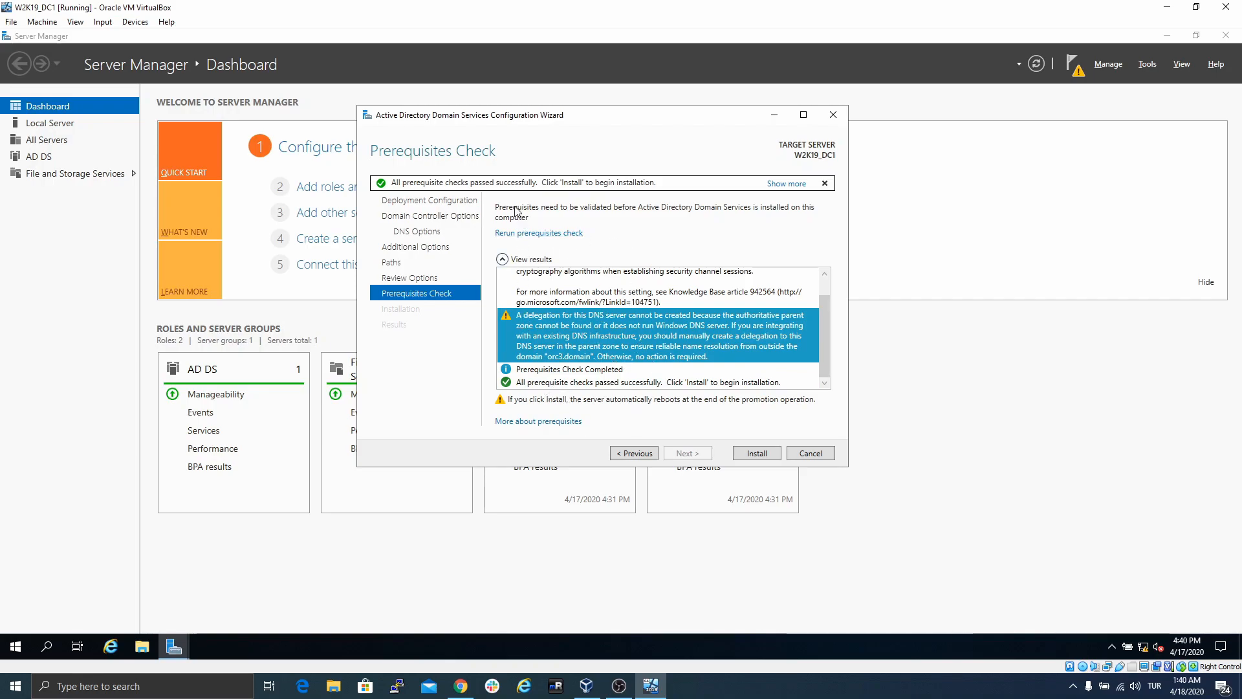
- Install the domain controller configuration and dismiss the sign-out notice about the restart
left_click(745, 456)
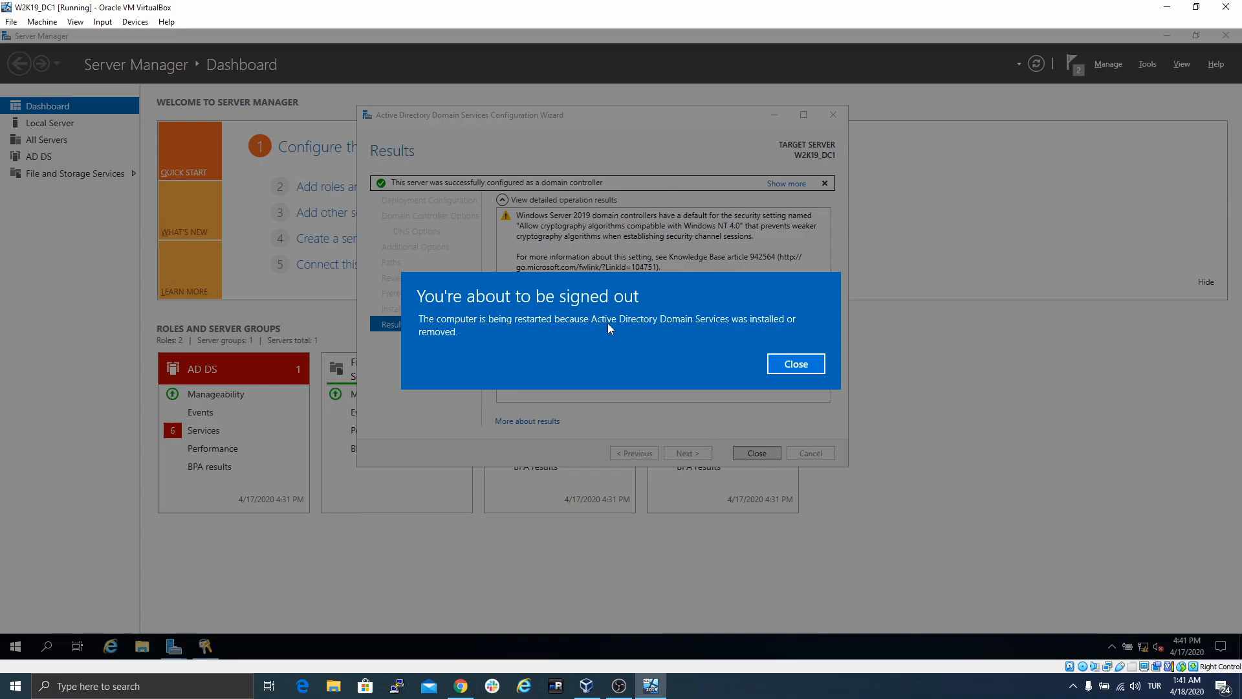
left_click(790, 366)
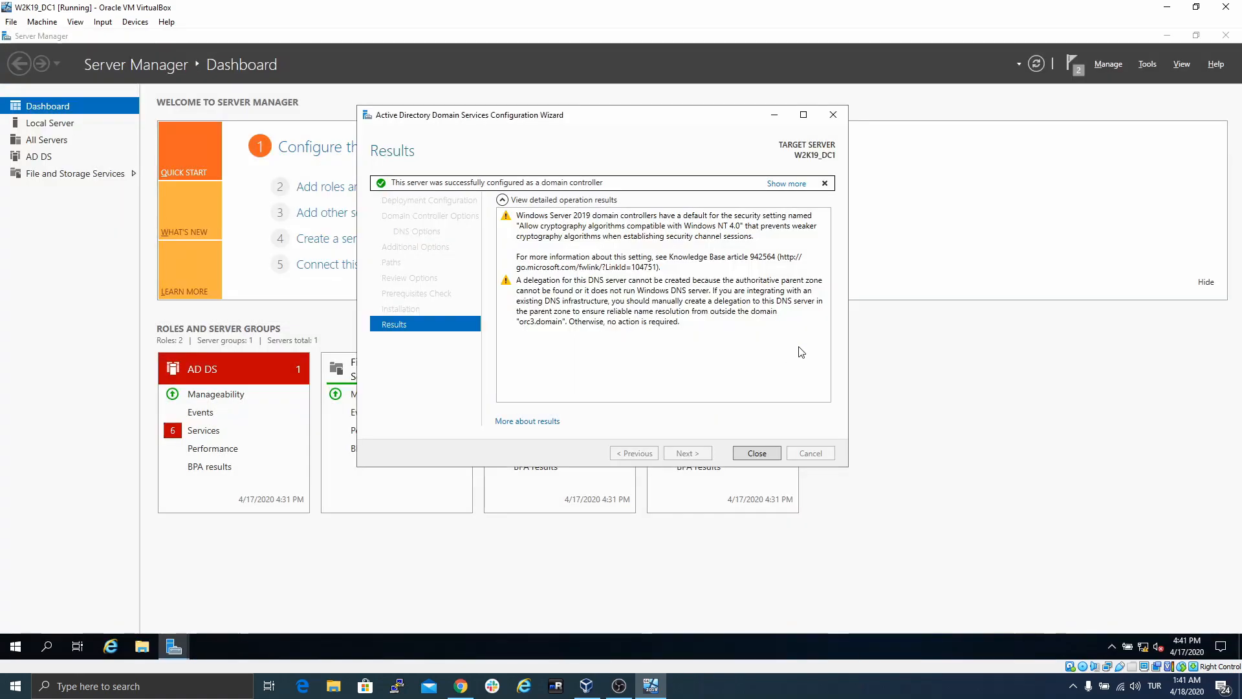
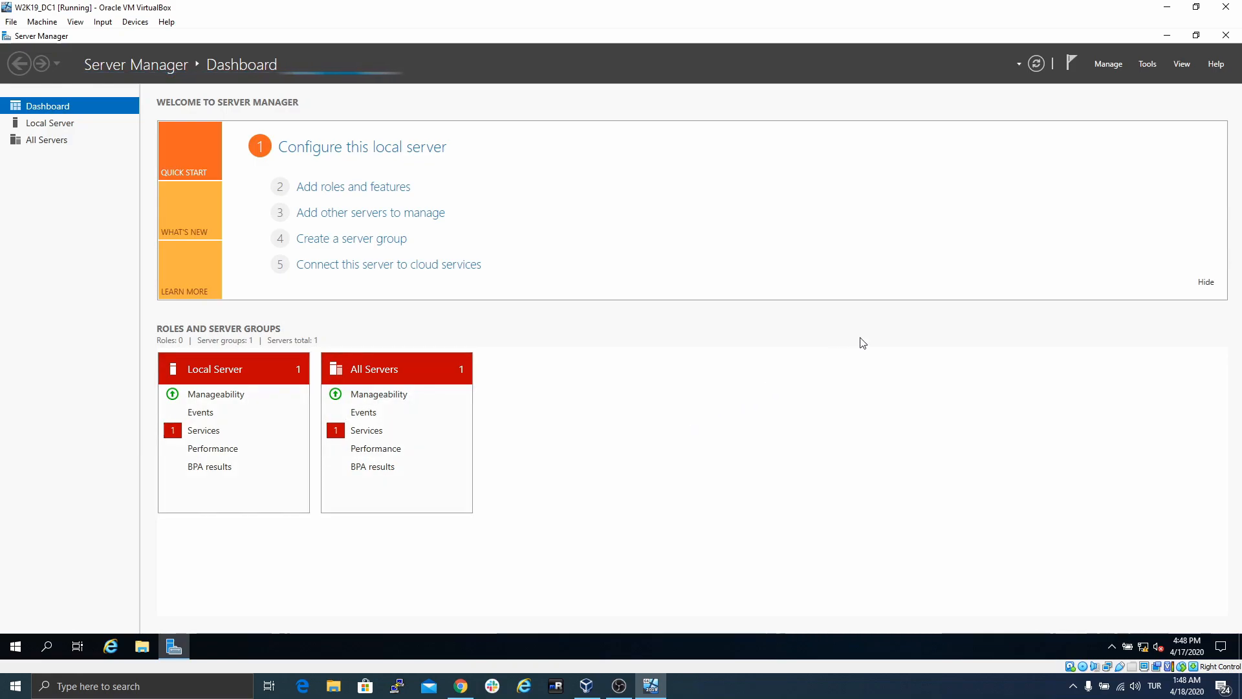
- Open DNS Manager maximized and expand the server W2K19_DC1 to show its zone folders
left_click(1109, 65)
left_click(1113, 65)
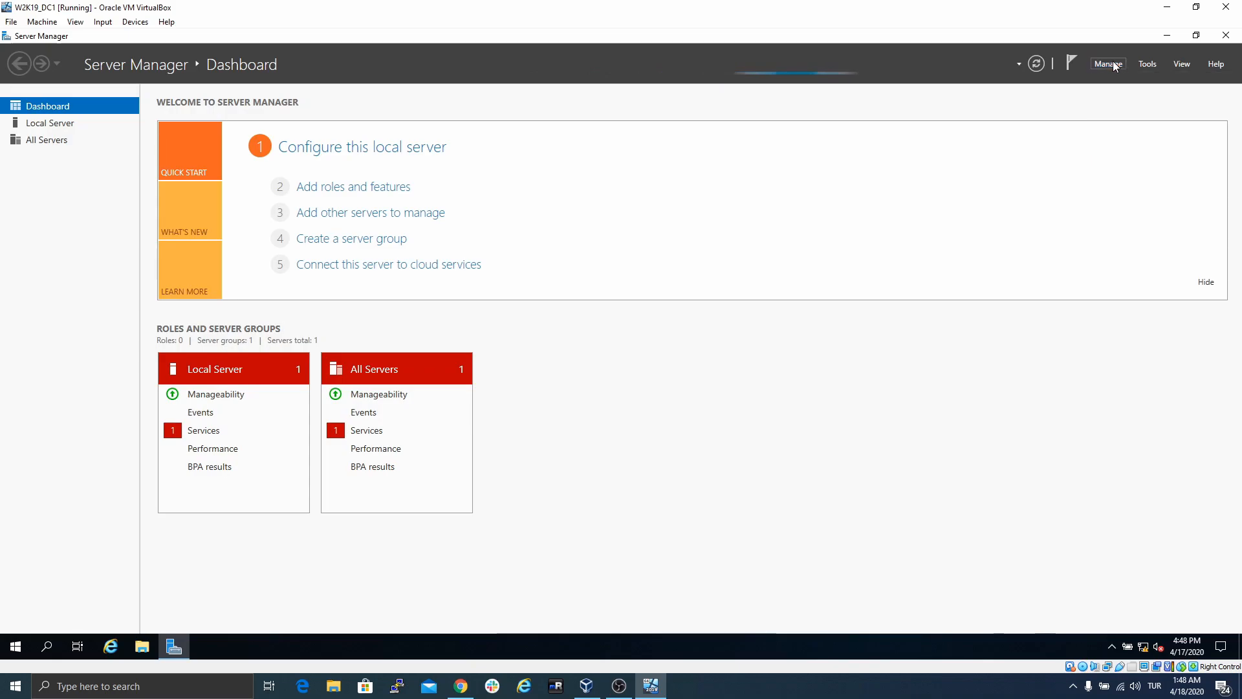
left_click(1148, 64)
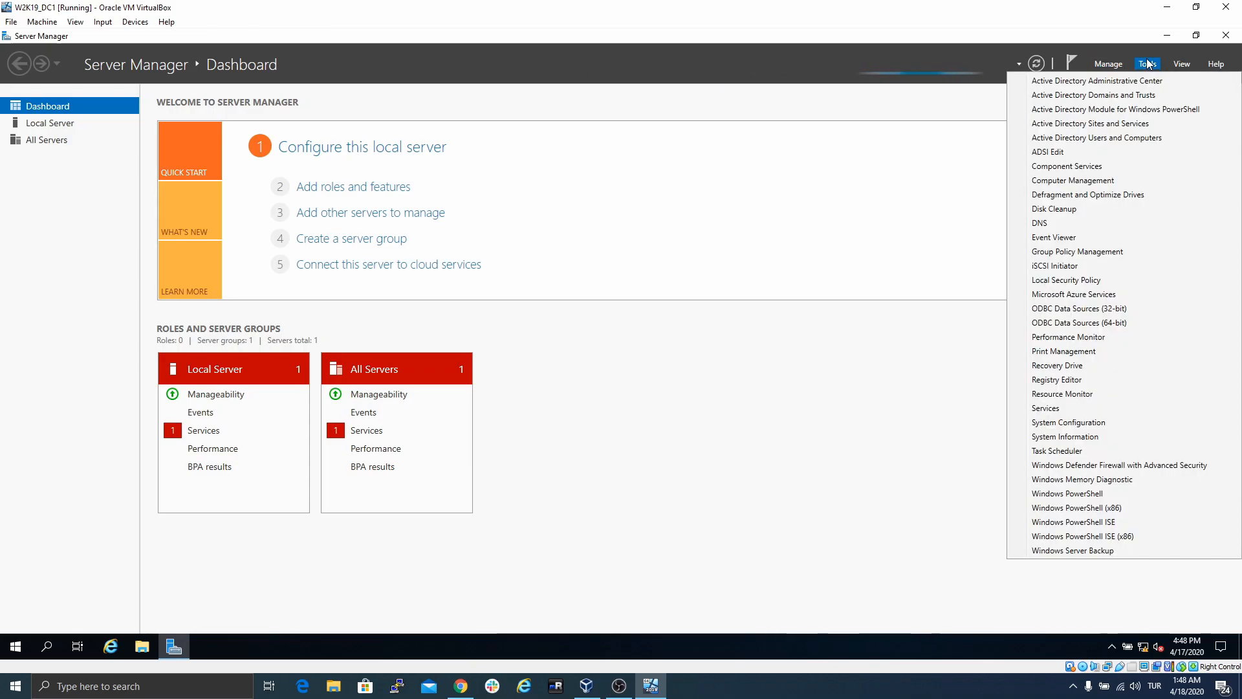
left_click(1046, 222)
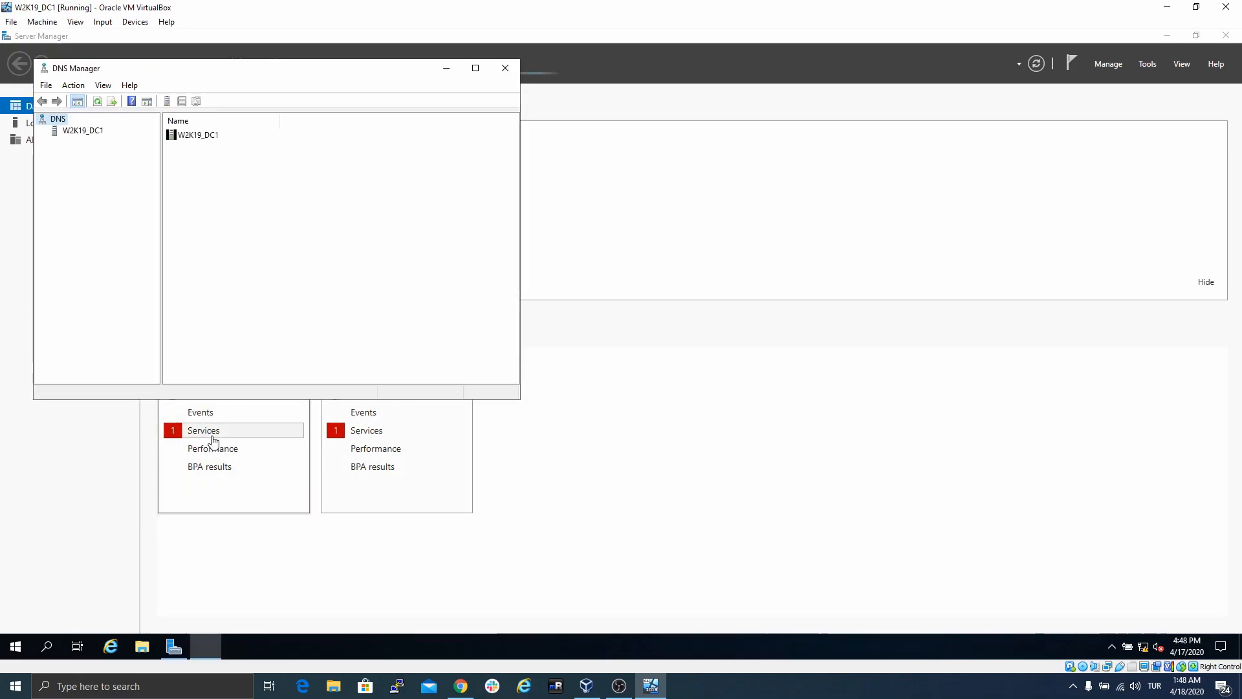
double_click(256, 73)
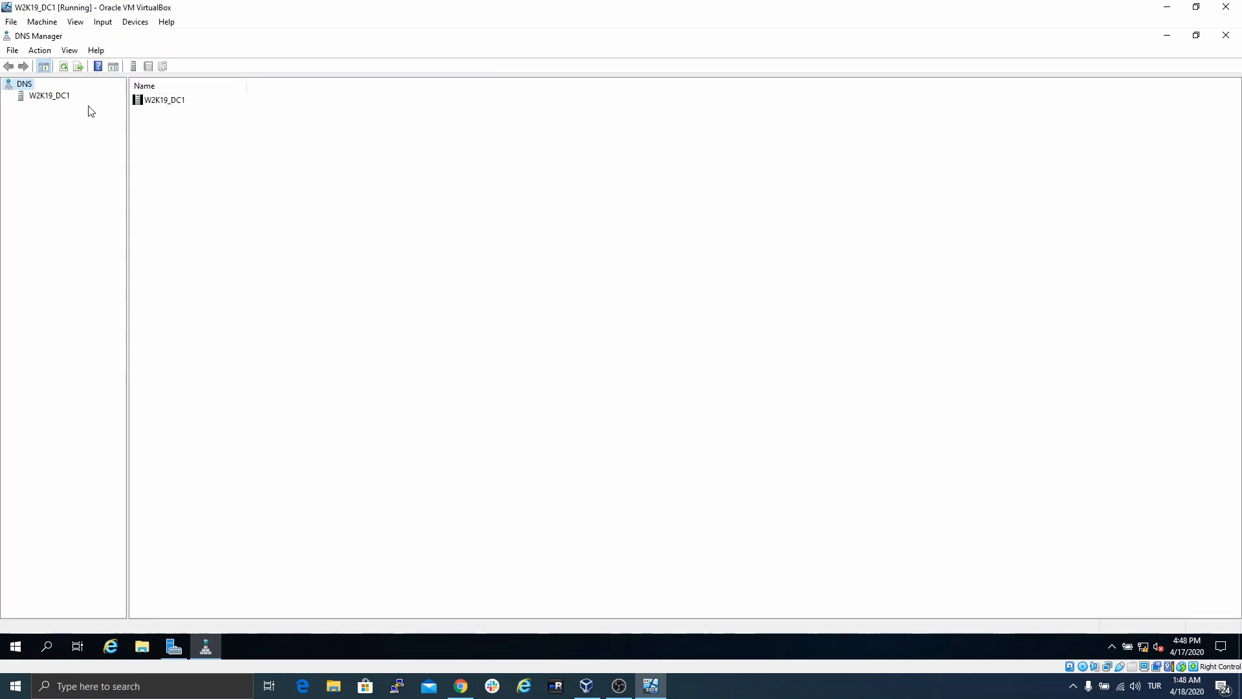
left_click(62, 99)
left_click(9, 96)
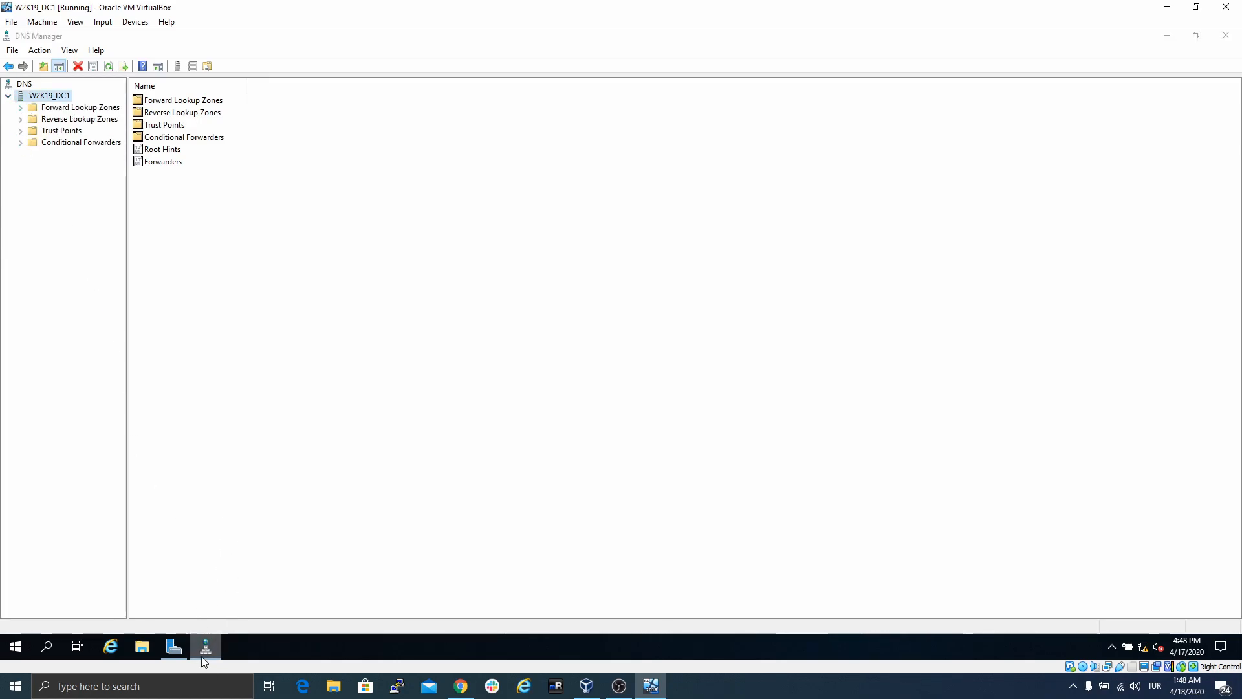
- Switch back to Server Manager, inspect the Local Server services alert details and close them without changes
left_click(204, 647)
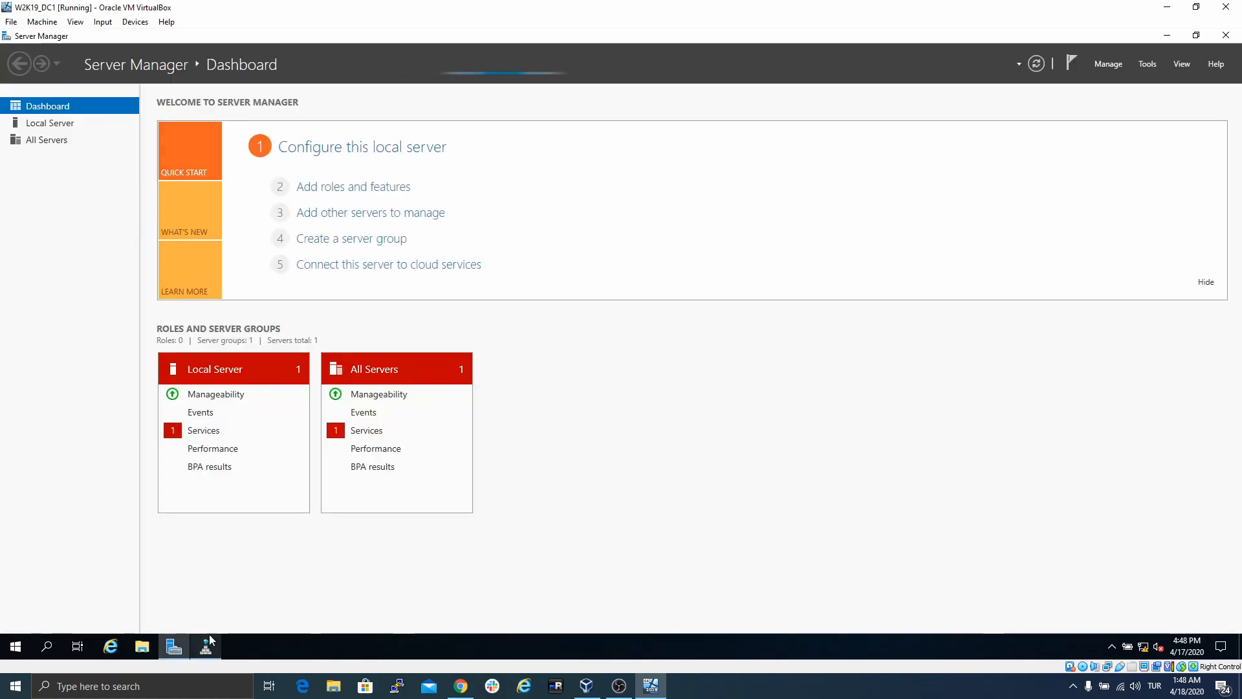
left_click(203, 430)
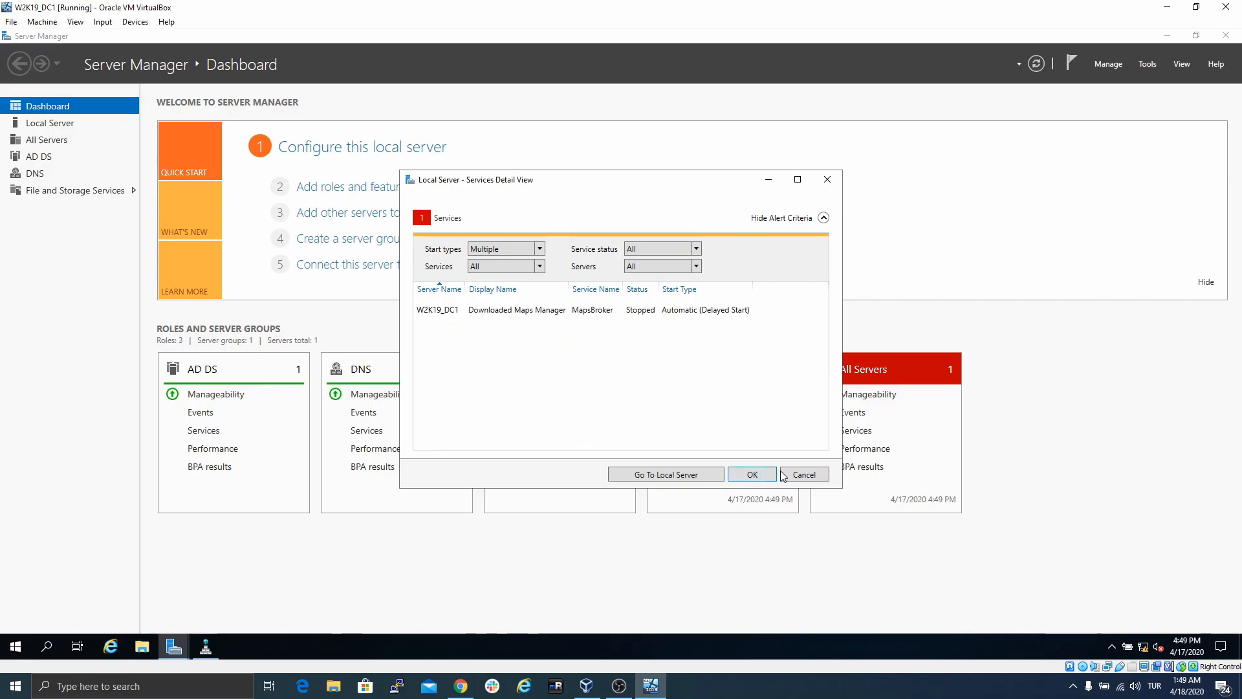
left_click(803, 474)
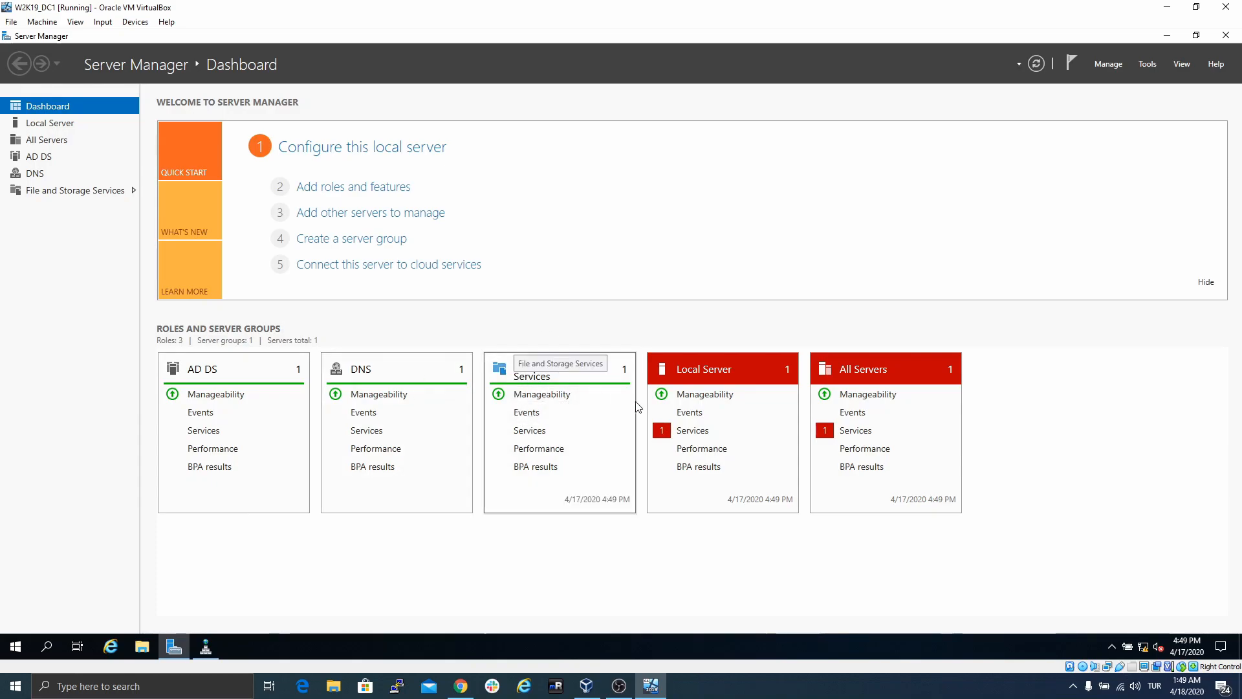
left_click(693, 430)
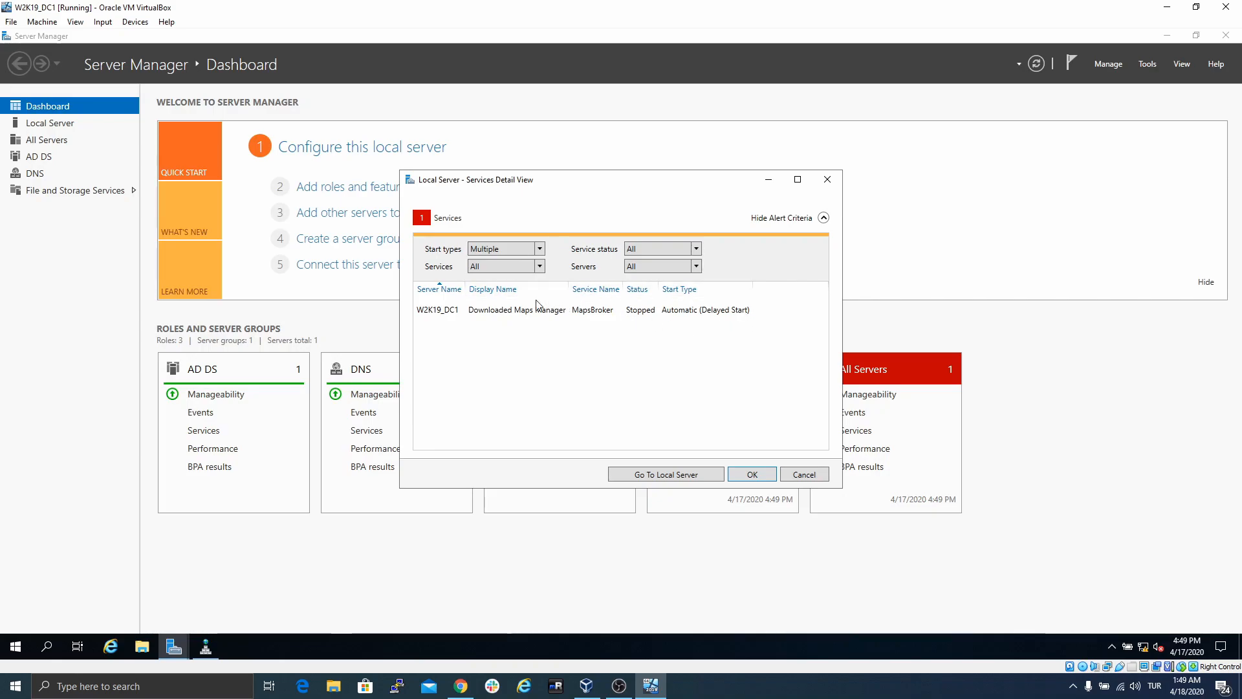
left_click(804, 475)
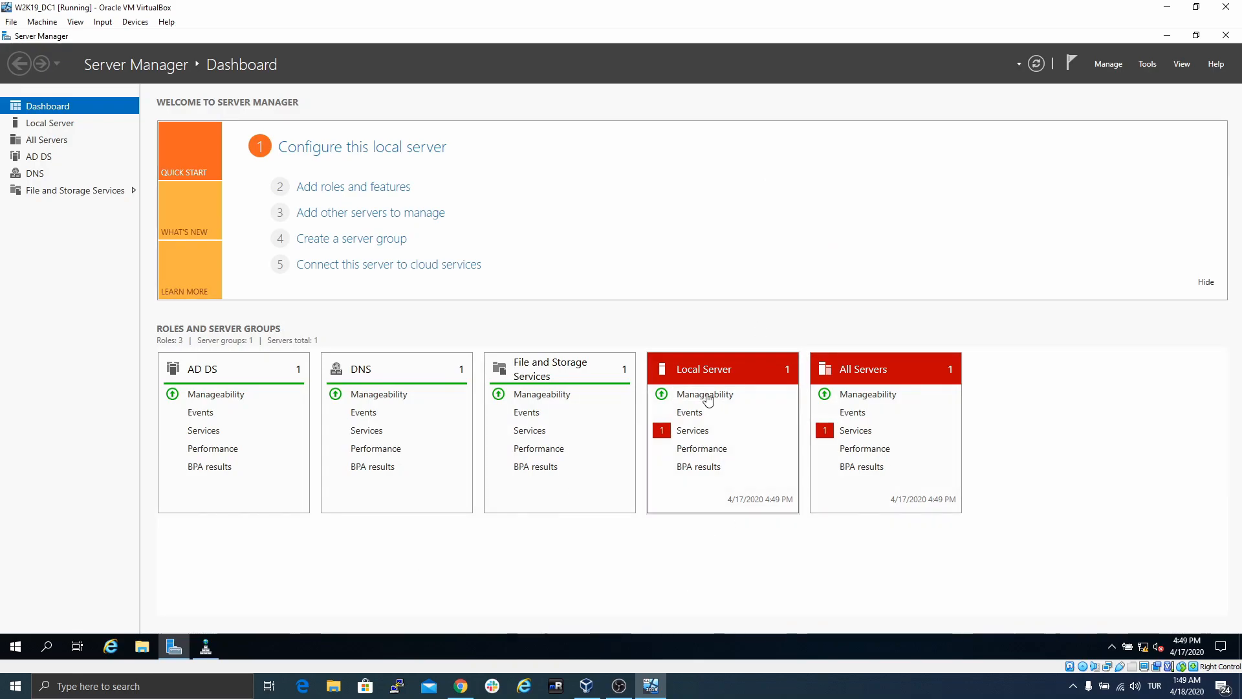
- Return to DNS Manager and display the records of the orc3.domain forward lookup zone
left_click(219, 641)
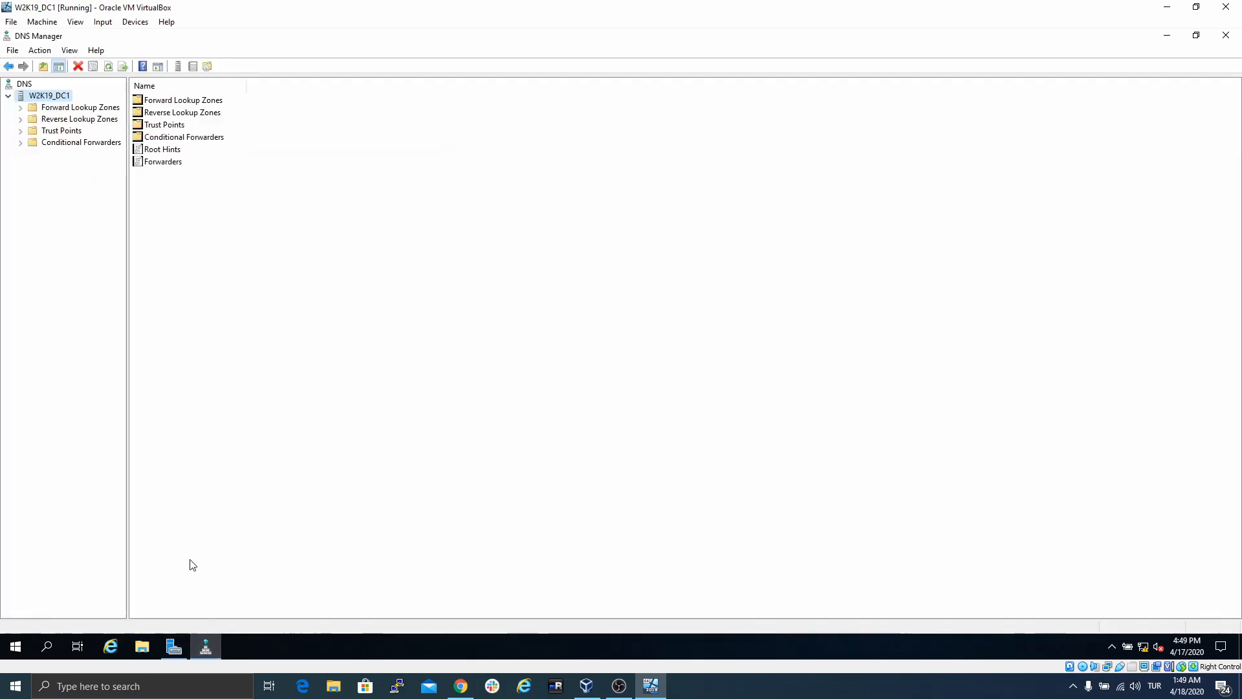
left_click(21, 110)
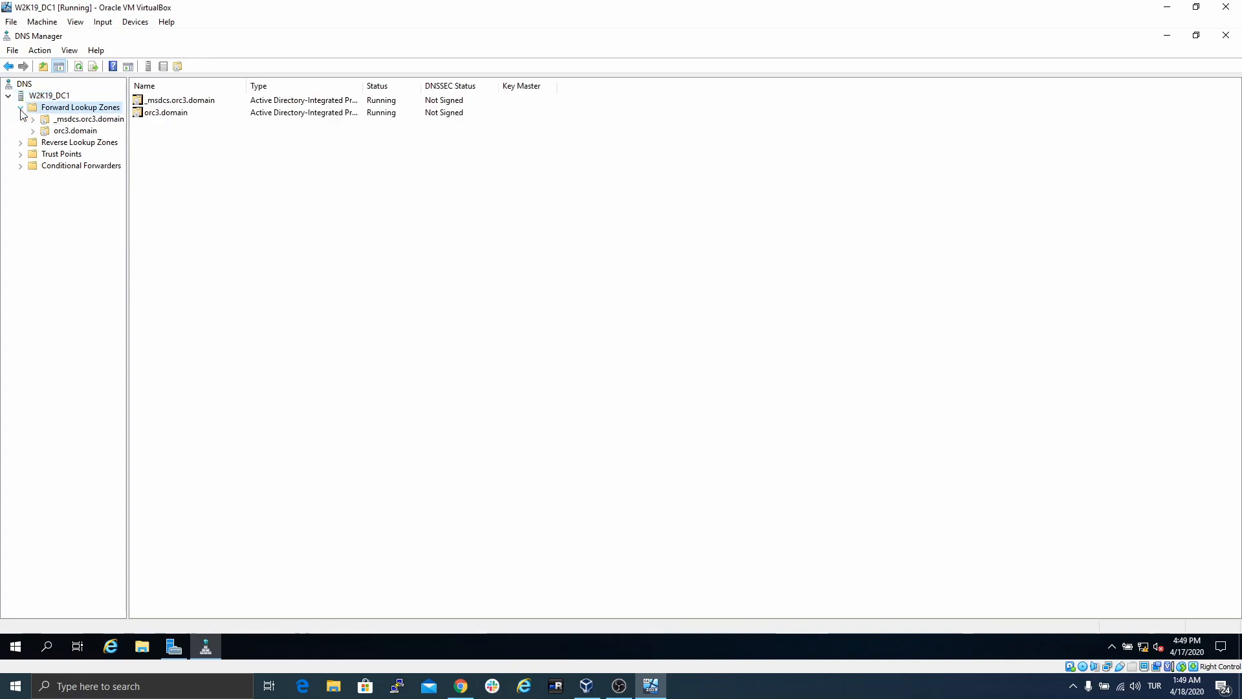
left_click(74, 131)
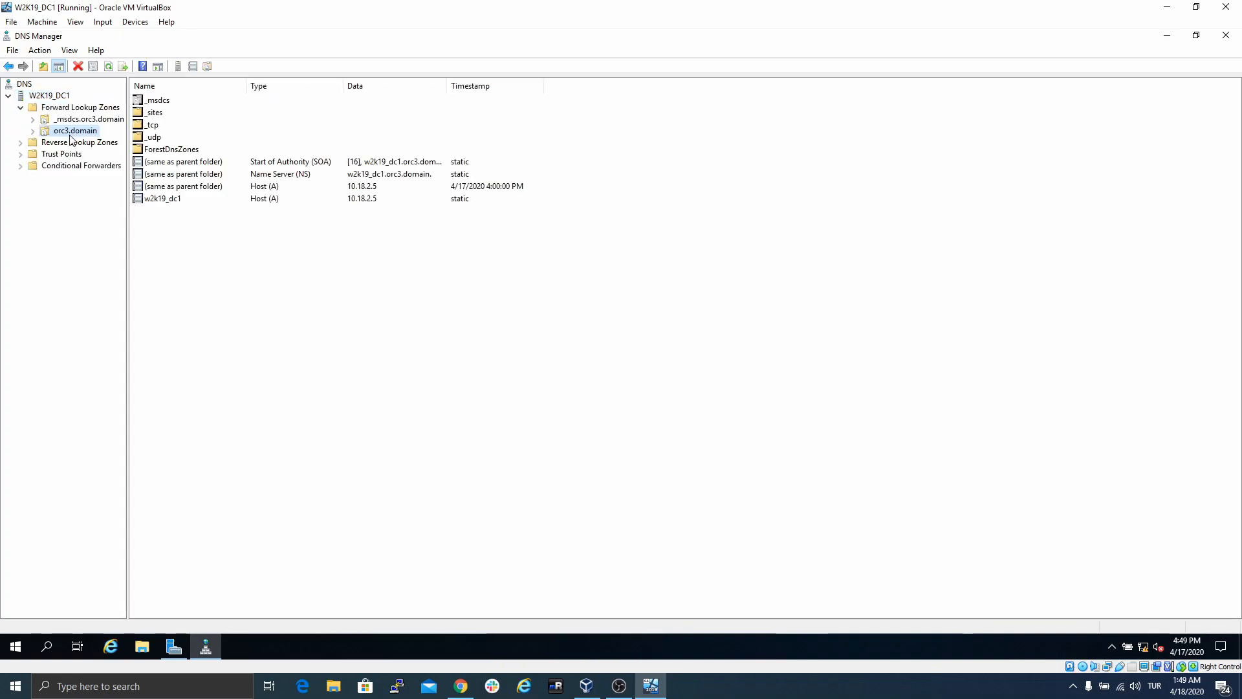
- Expand the orc3.domain forward lookup zone and select the w2k19_dc1 host record to check its address
left_click(32, 131)
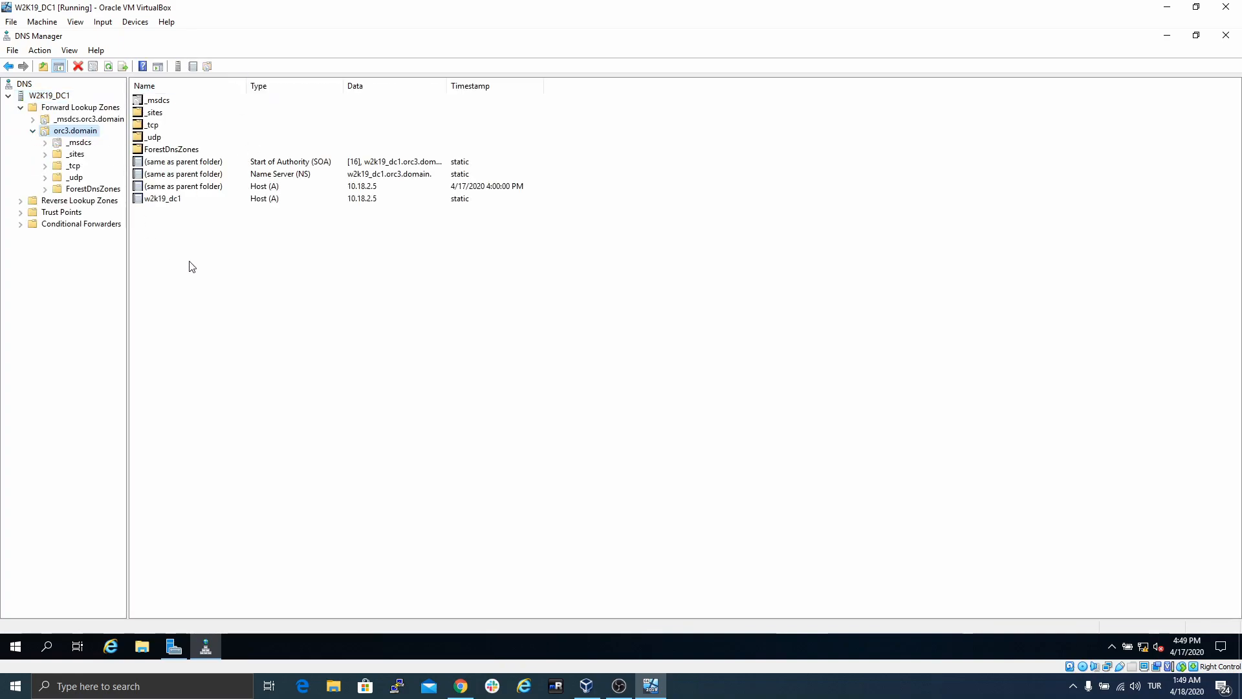
left_click(168, 199)
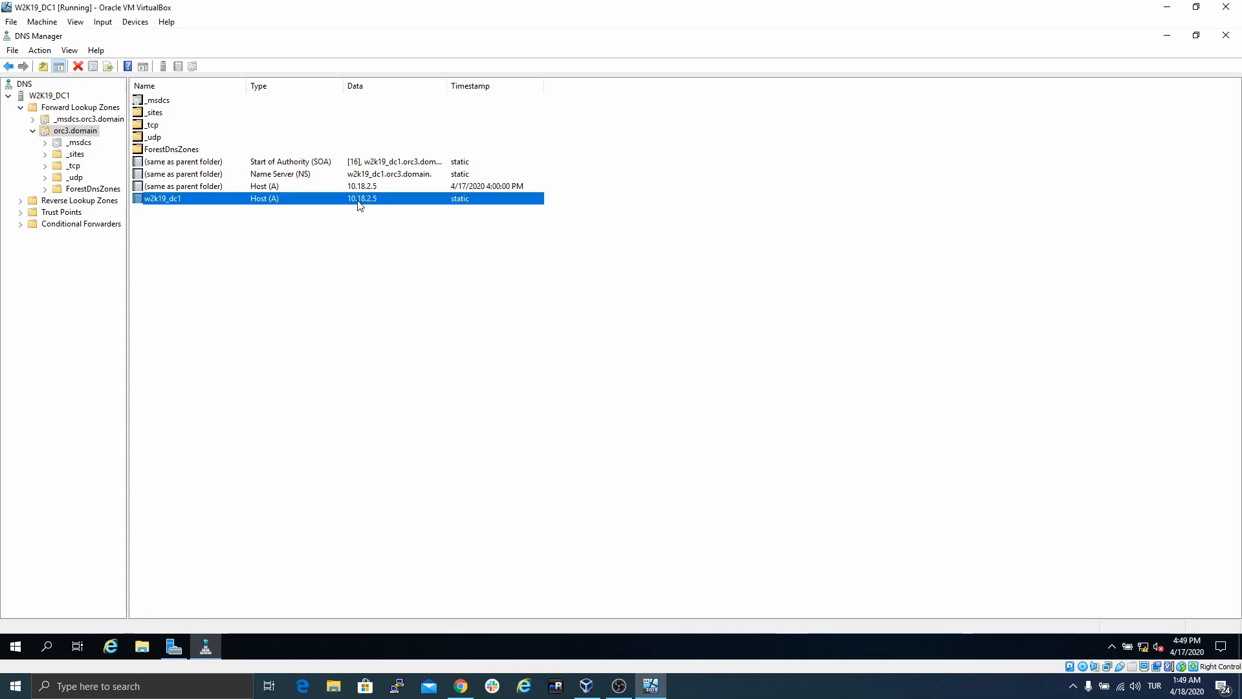
- Switch to Server Manager, launch Active Directory Administrative Center and maximize its window
left_click(211, 645)
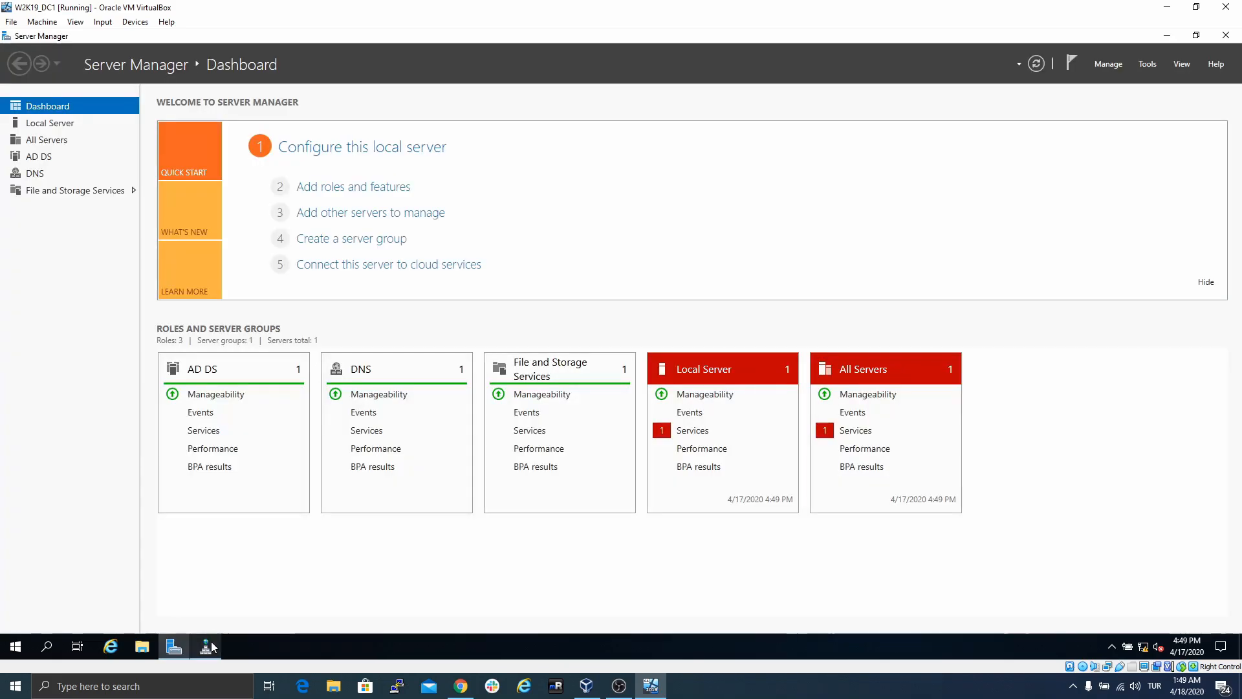
left_click(1149, 64)
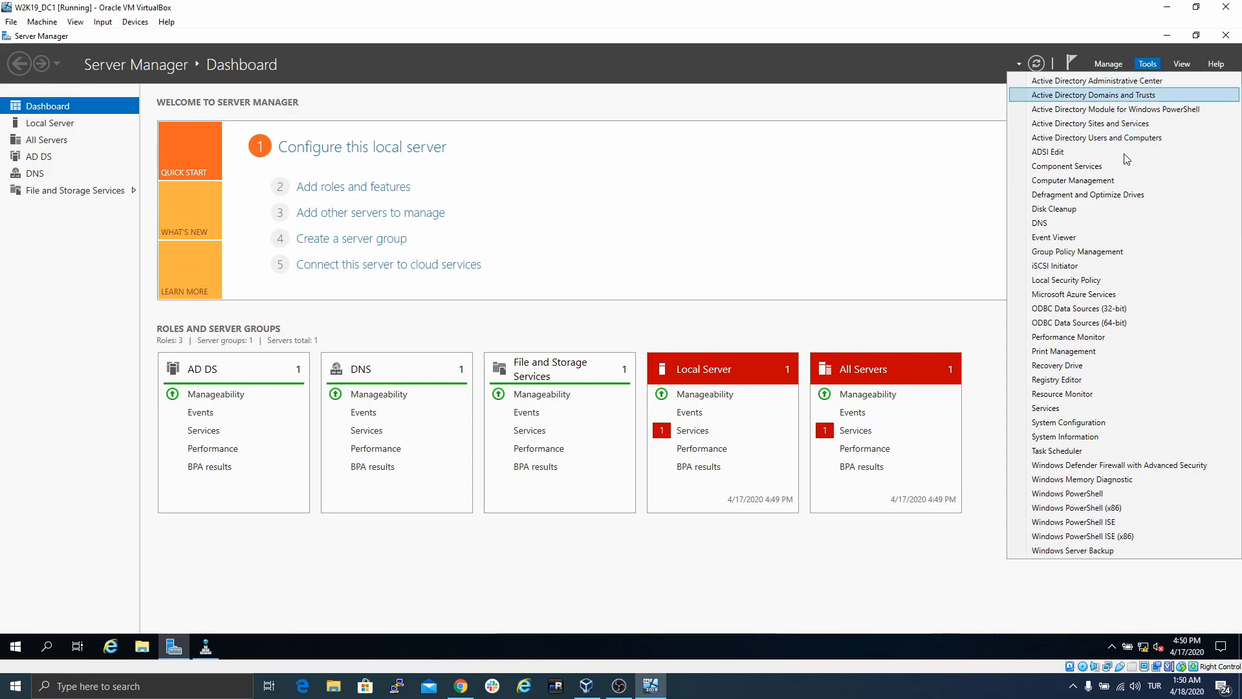
left_click(1139, 81)
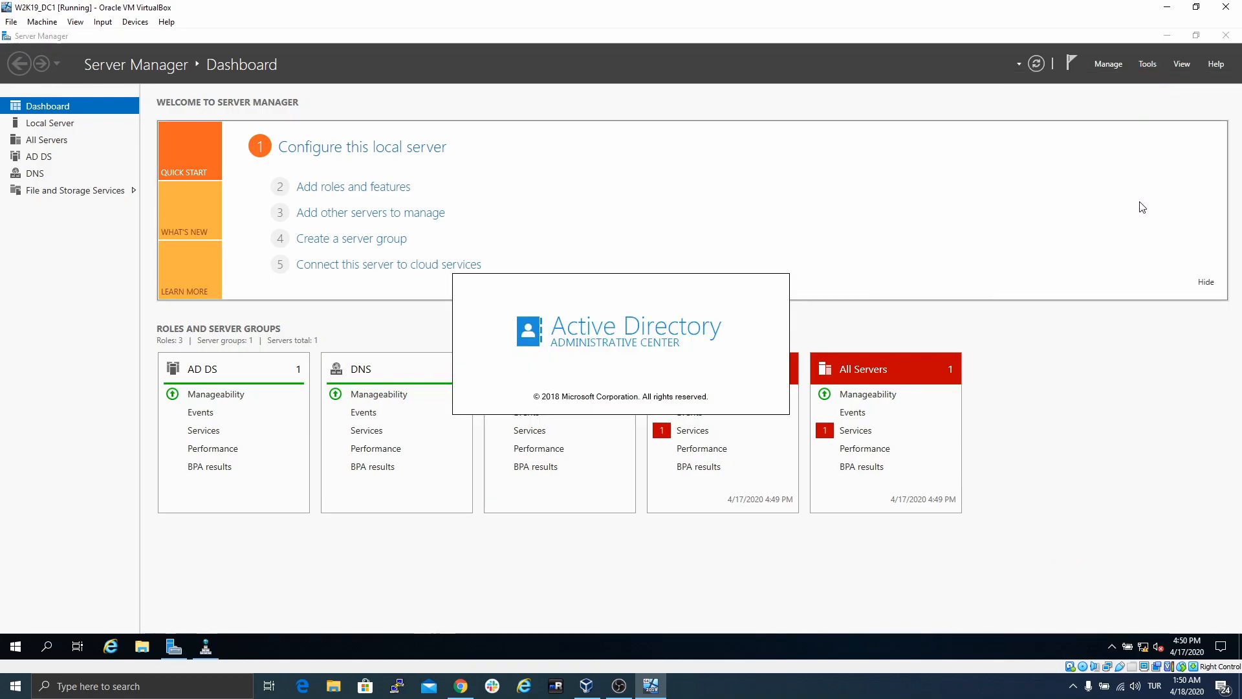
left_click(1151, 66)
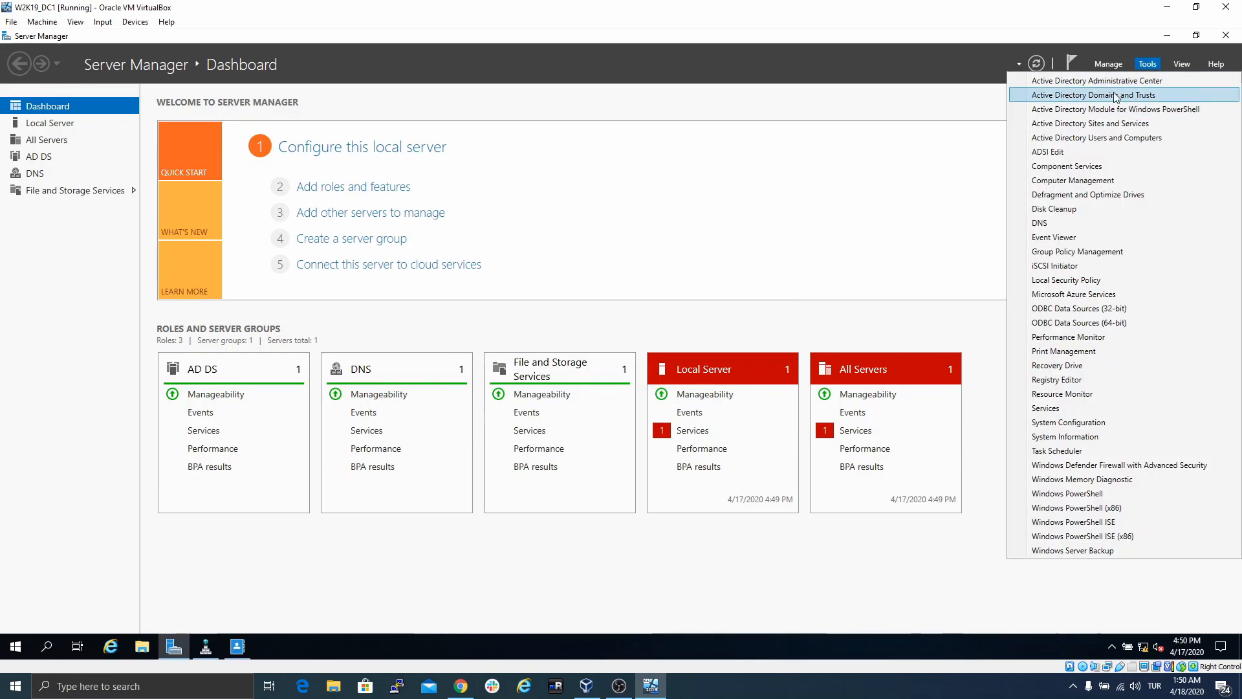
left_click(237, 647)
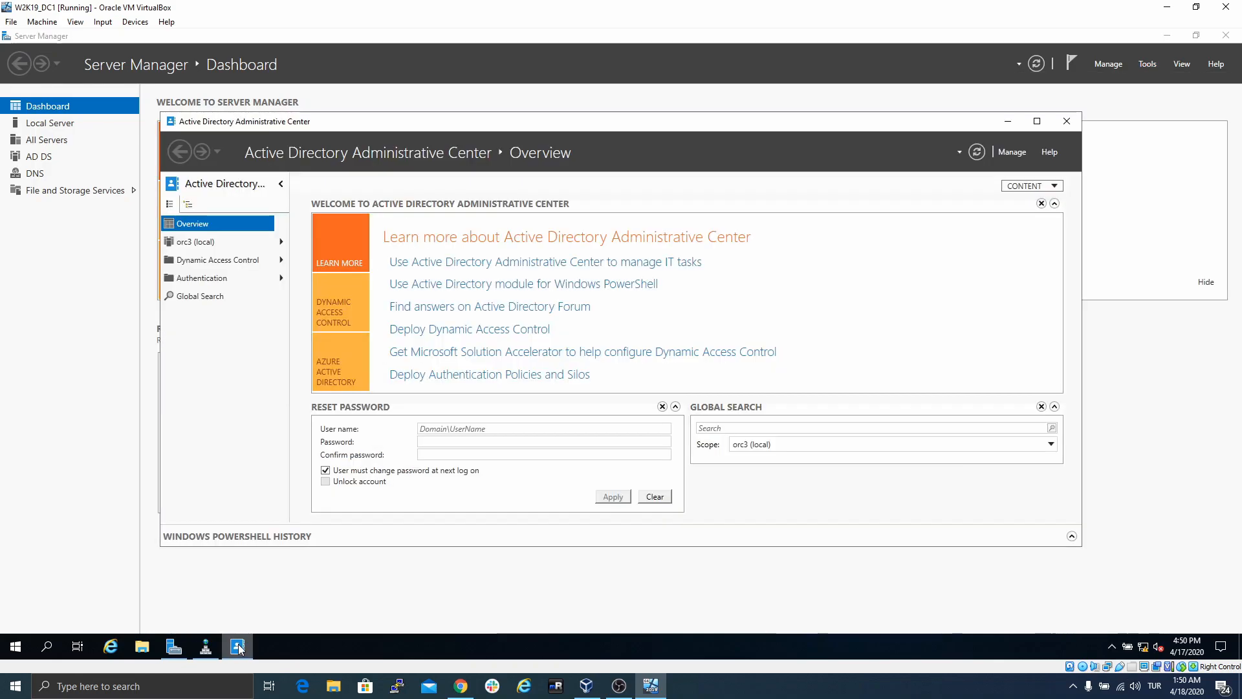
left_click(1037, 122)
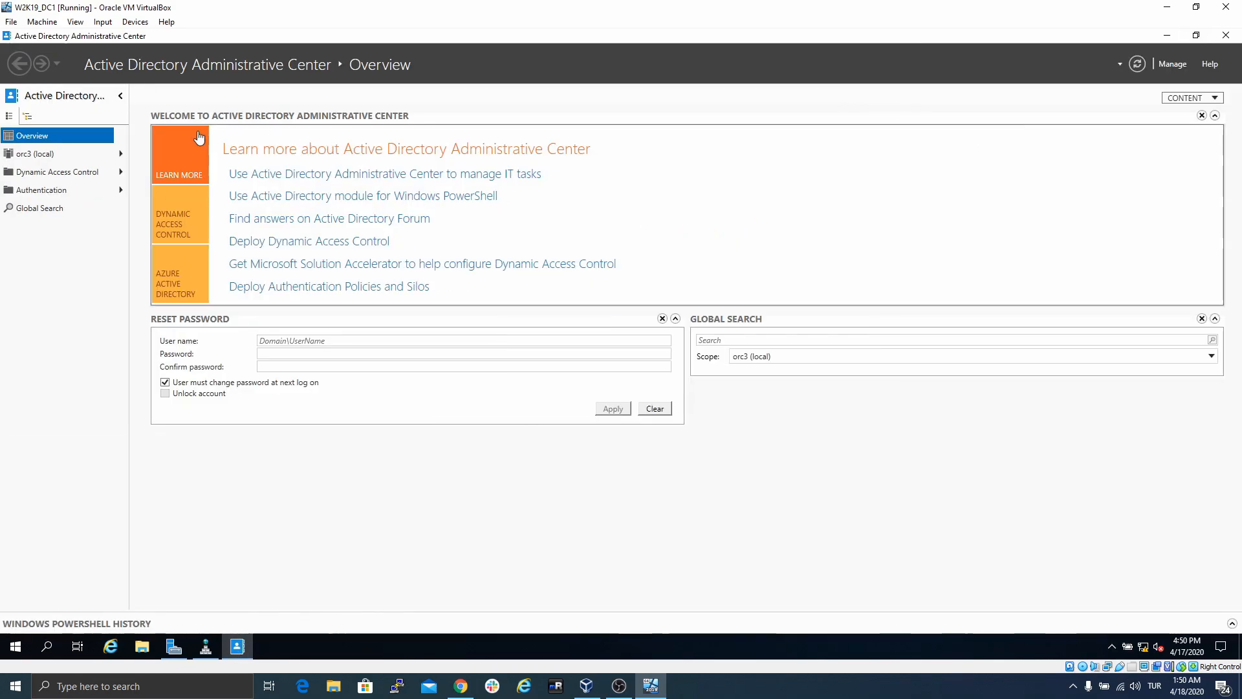
- Display the containers of the orc3 (local) domain and look through its container list
left_click(45, 156)
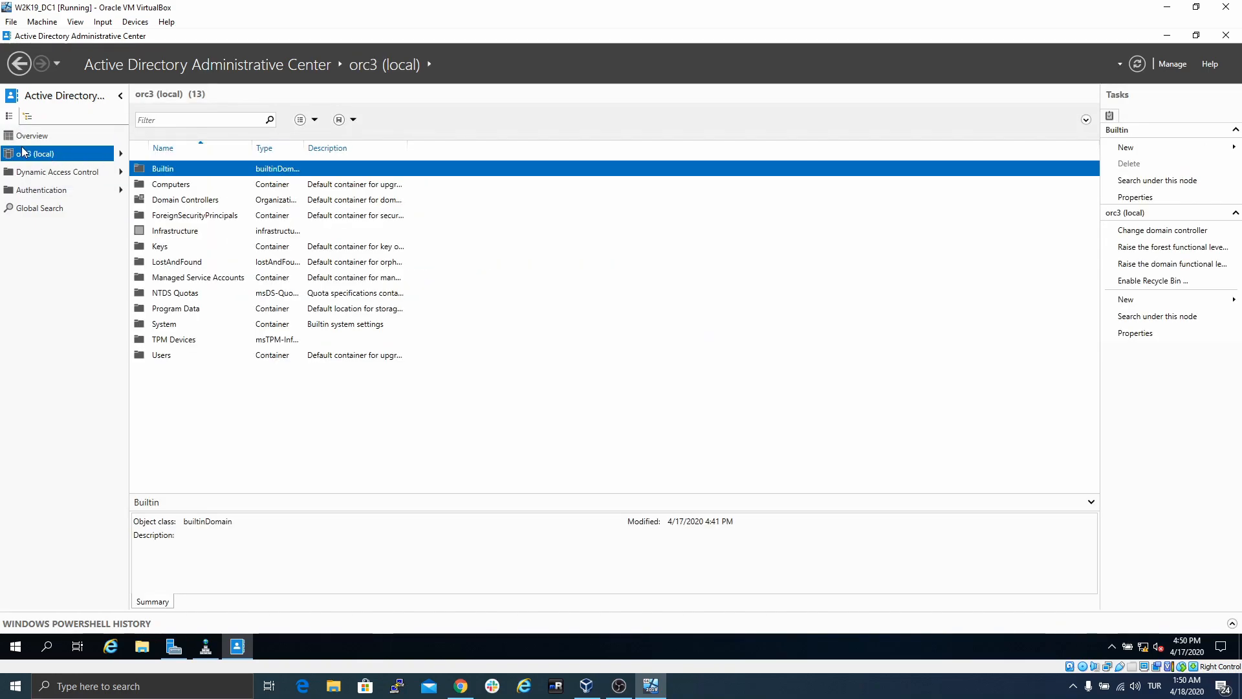
left_click(121, 154)
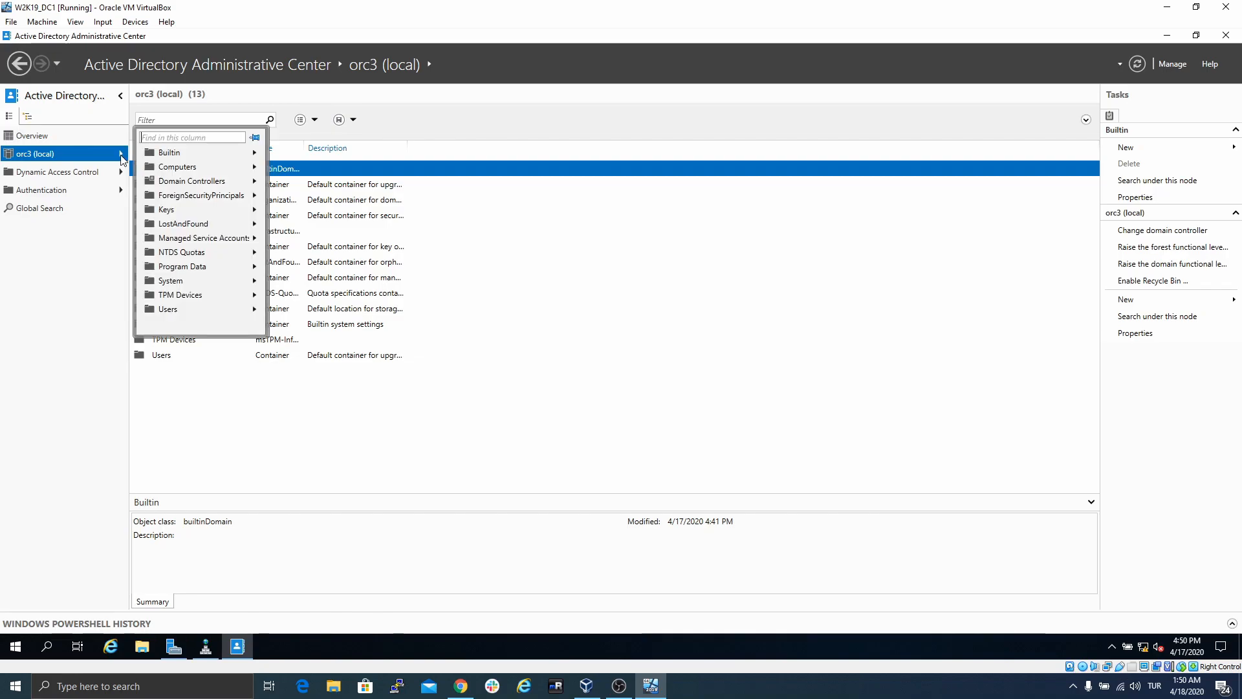
left_click(311, 450)
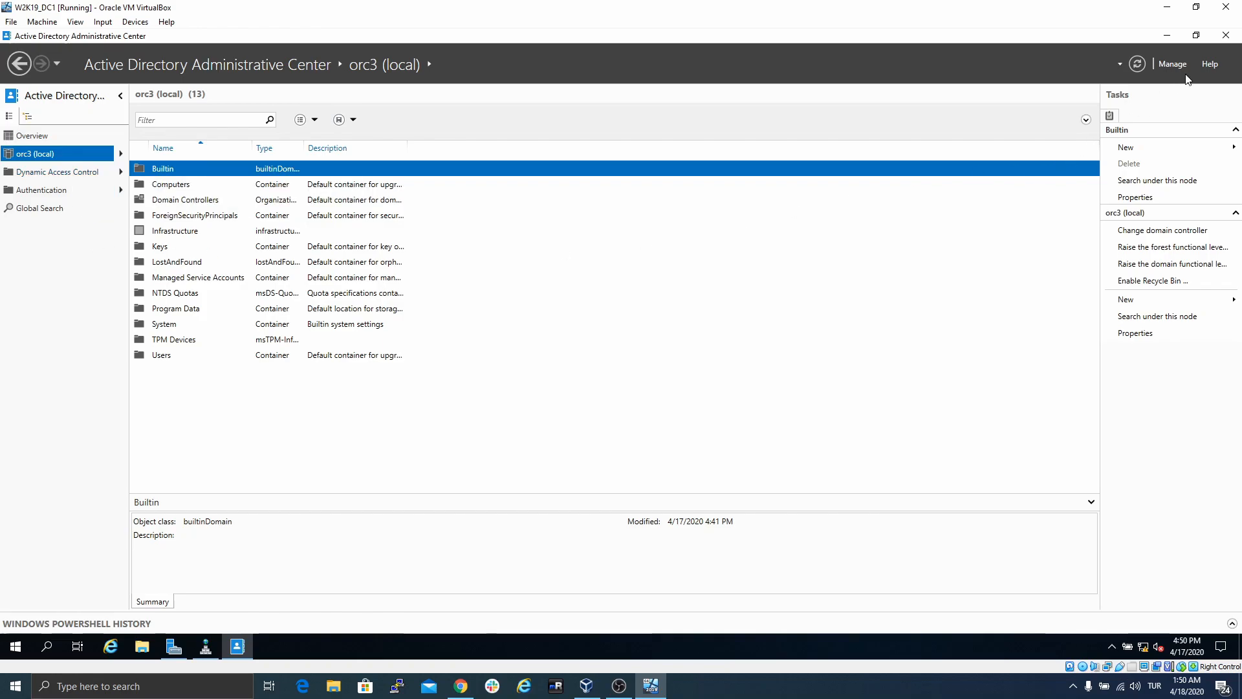
left_click(1172, 63)
left_click(1172, 62)
- Switch to Server Manager, launch Active Directory Users and Computers and maximize its window
left_click(174, 647)
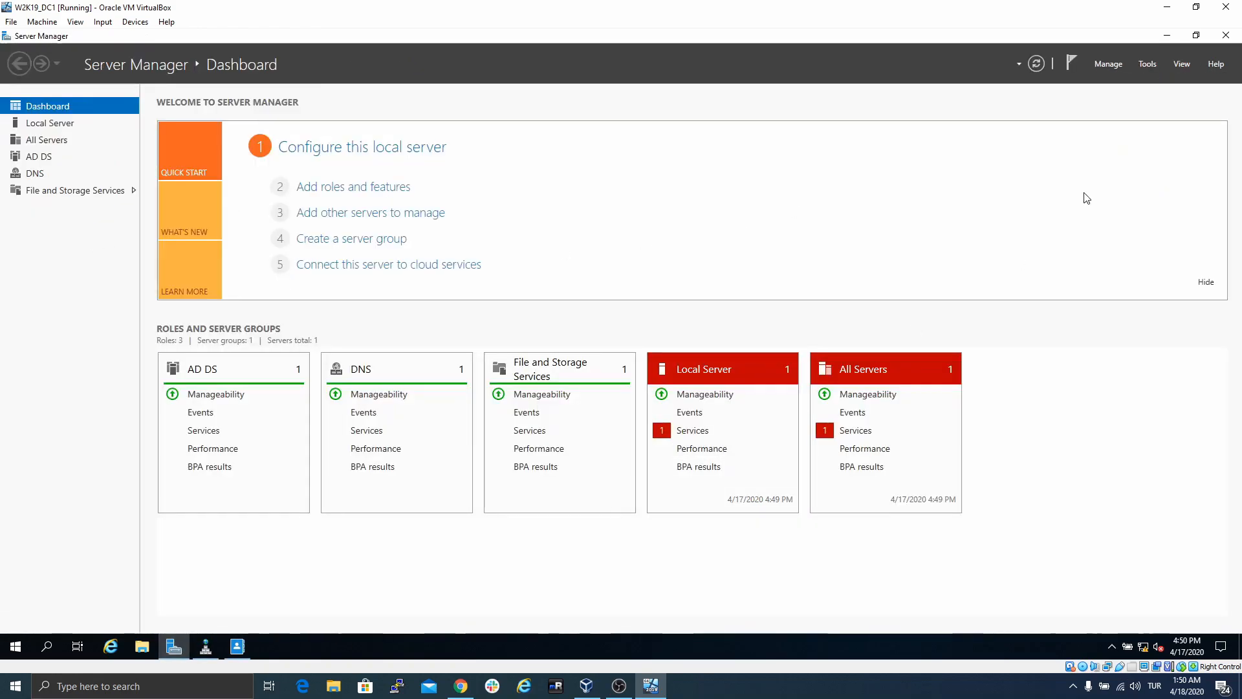
left_click(1147, 63)
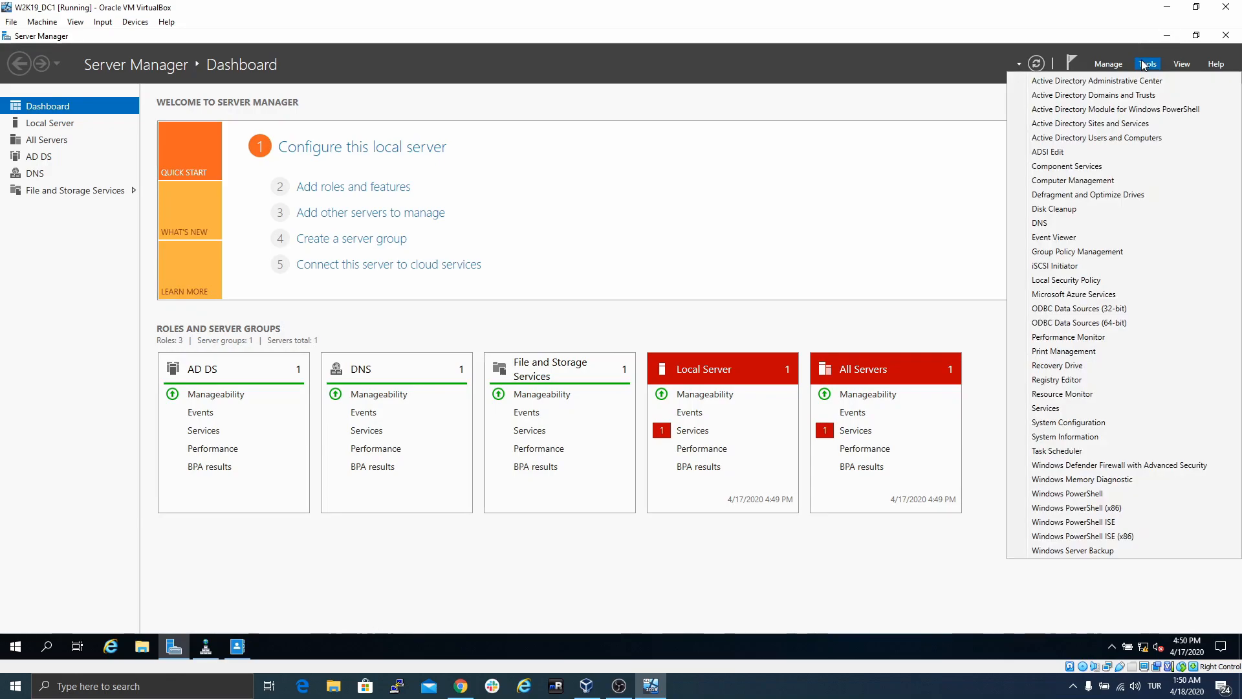
left_click(1113, 138)
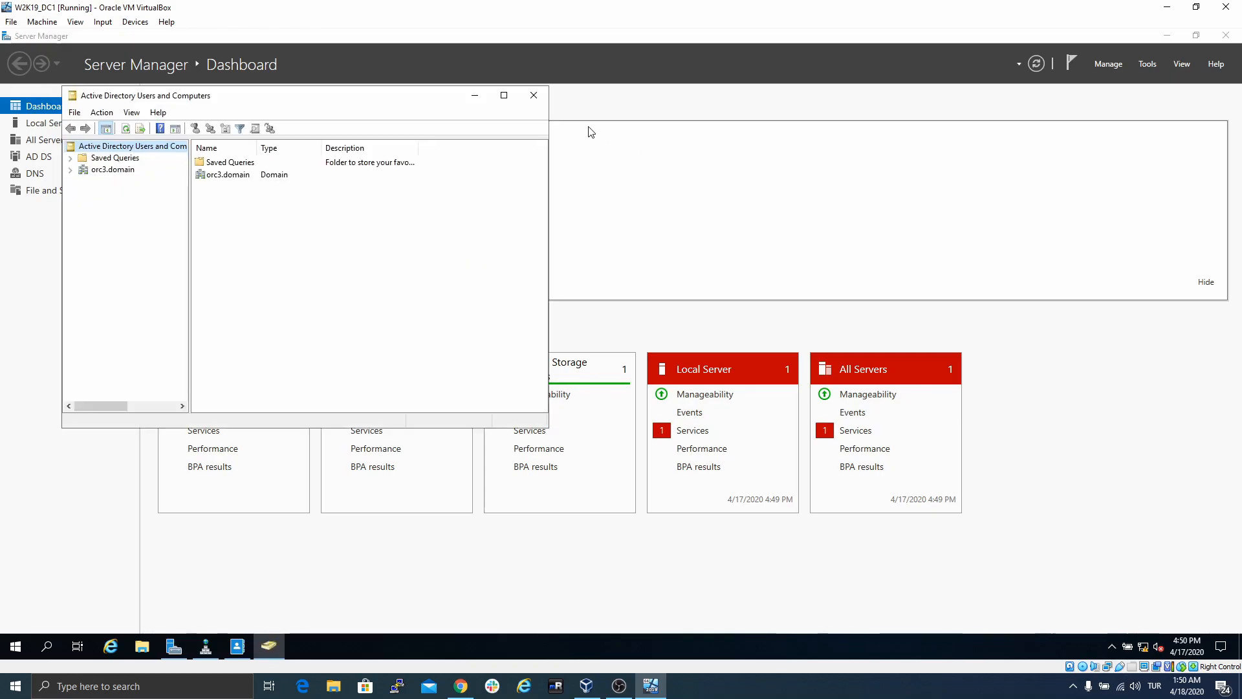
left_click(504, 95)
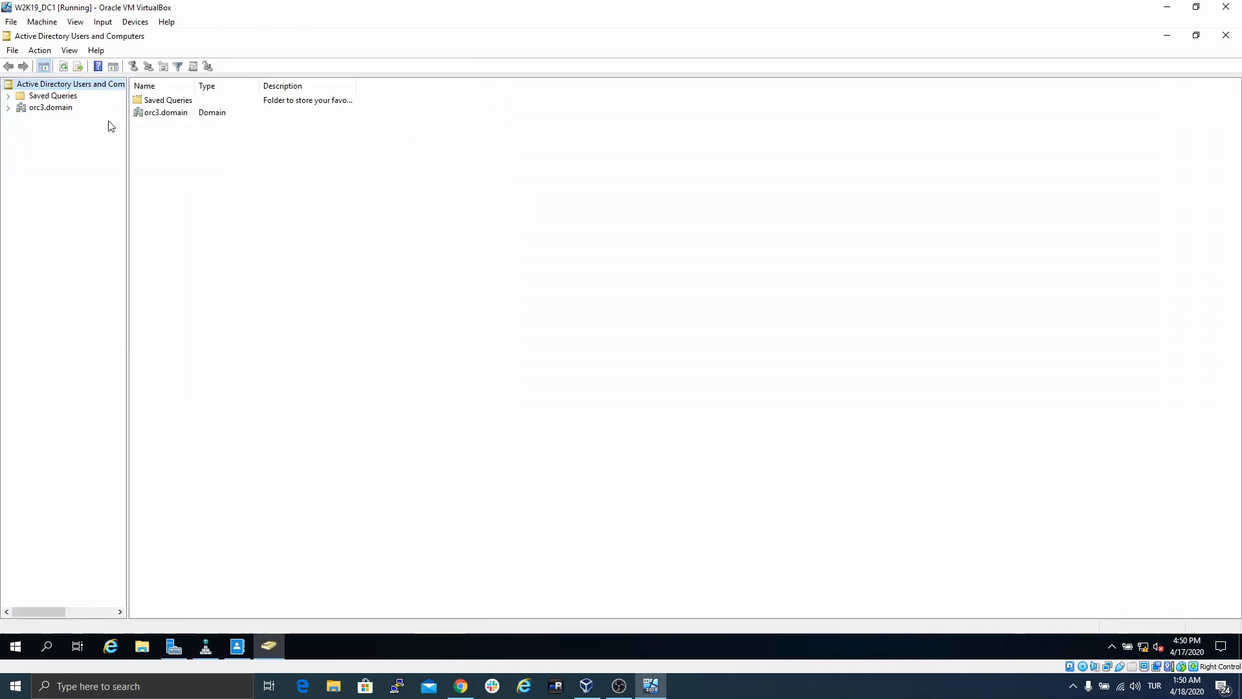
- Expand orc3.domain in a widened tree and show the Builtin groups with their full names readable
left_click(20, 108)
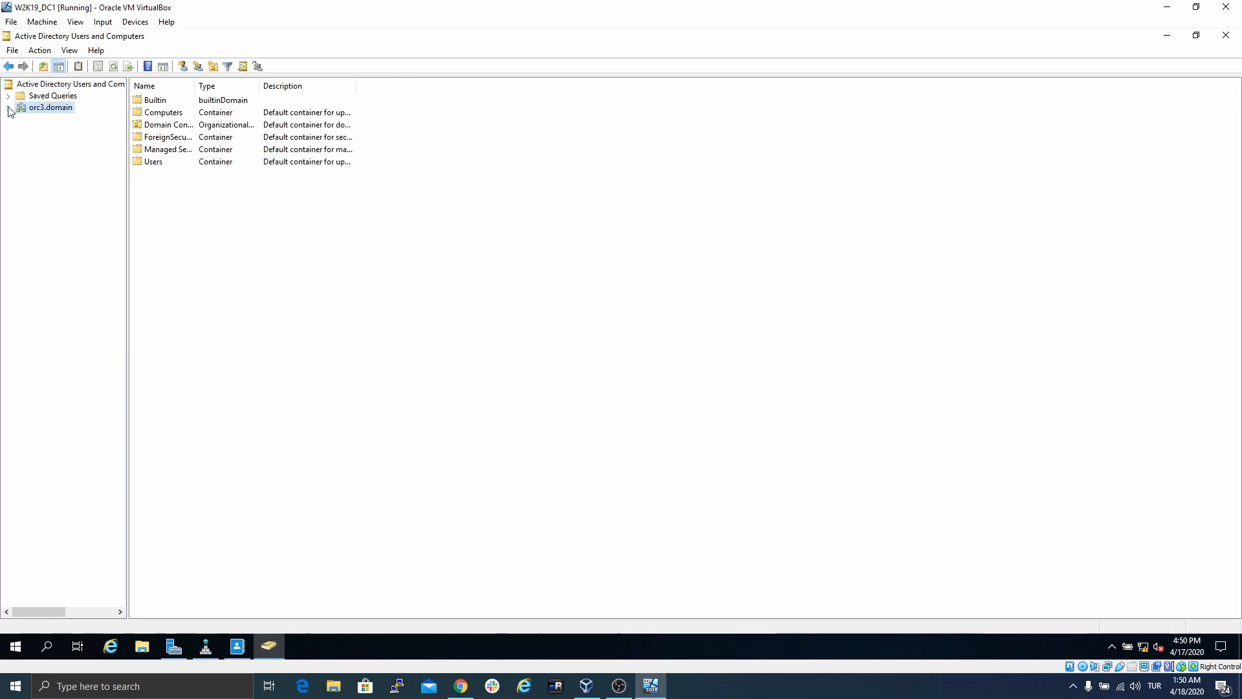
left_click(8, 109)
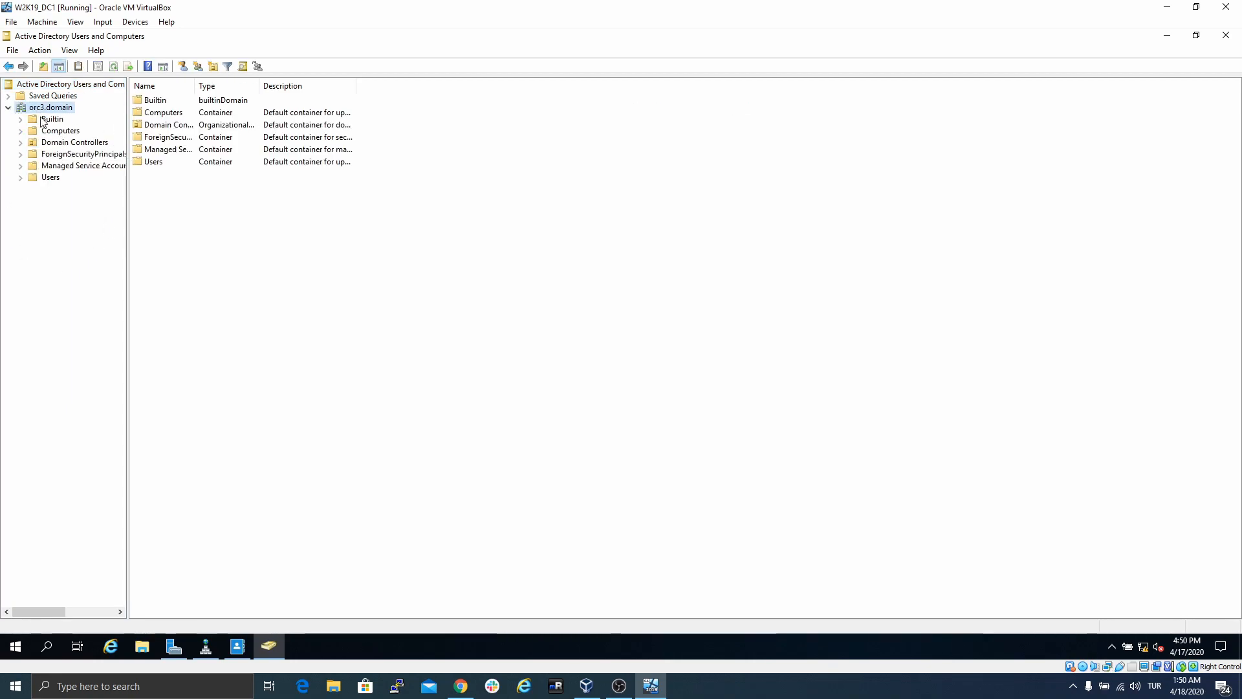
left_click_drag(127, 209, 196, 214)
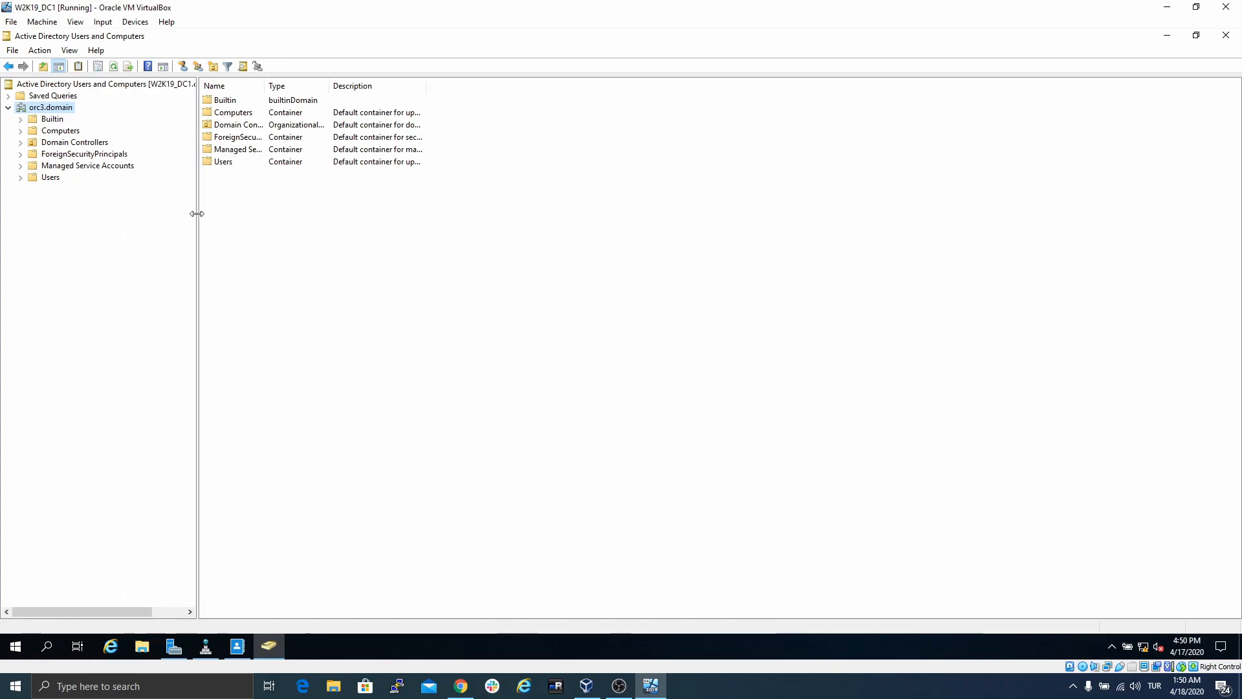
left_click(50, 120)
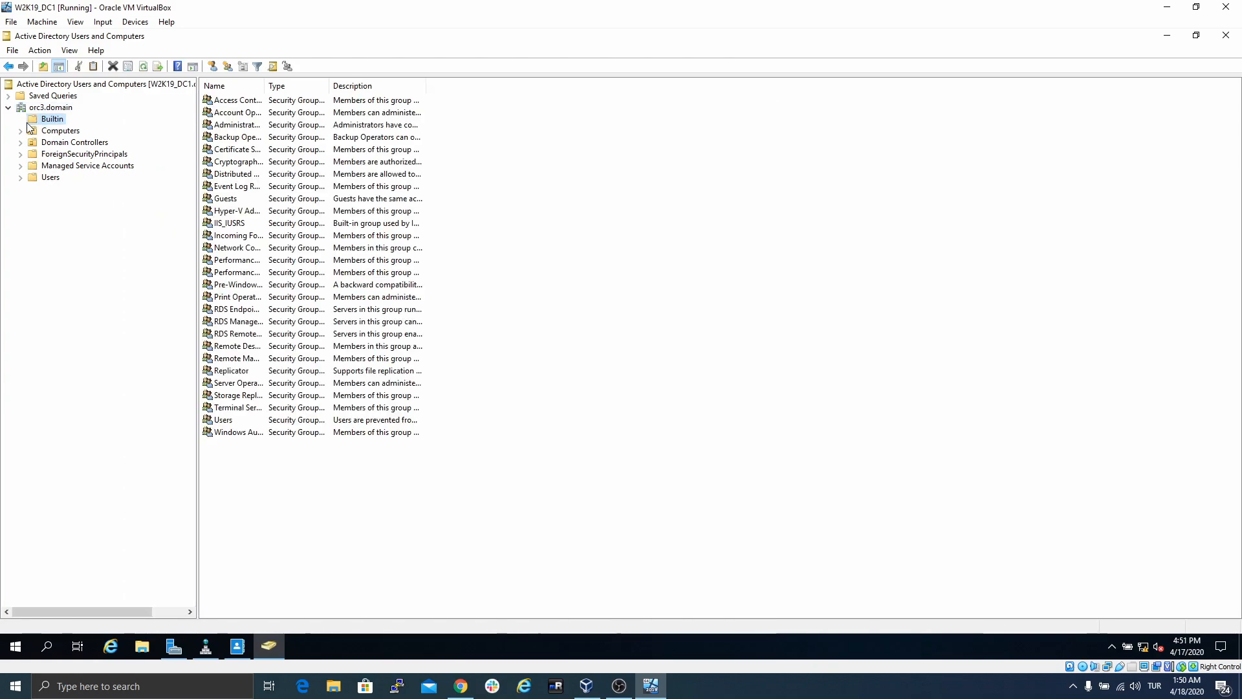
left_click_drag(261, 88, 383, 90)
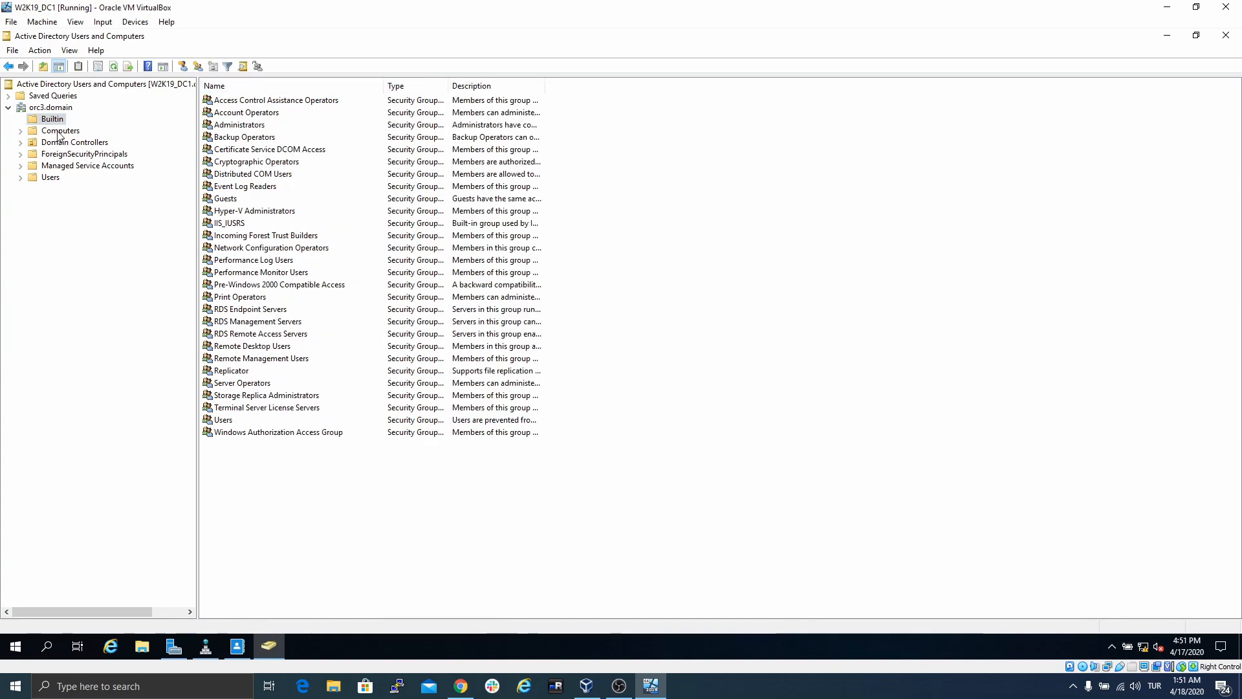
- Examine the contents of the Computers, Domain Controllers, ForeignSecurityPrincipals, Managed Service Accounts and Users containers, then recheck Builtin and Computers
left_click(59, 132)
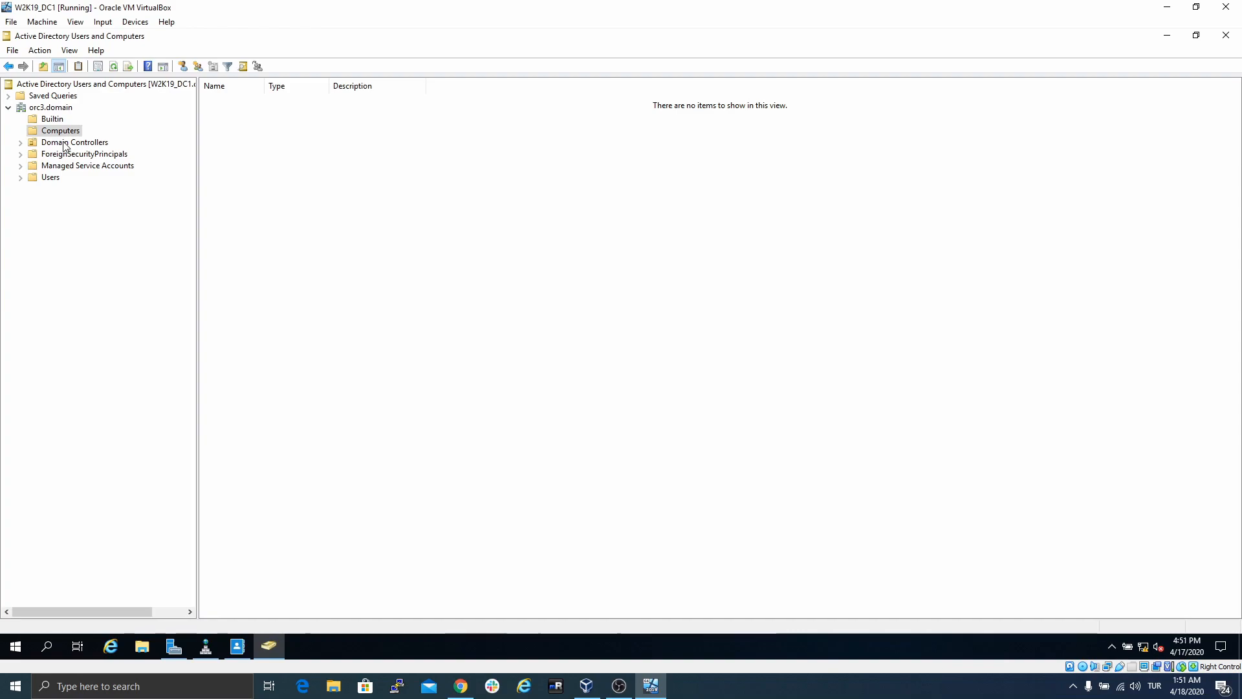
left_click(65, 143)
left_click_drag(264, 85, 299, 70)
left_click(62, 156)
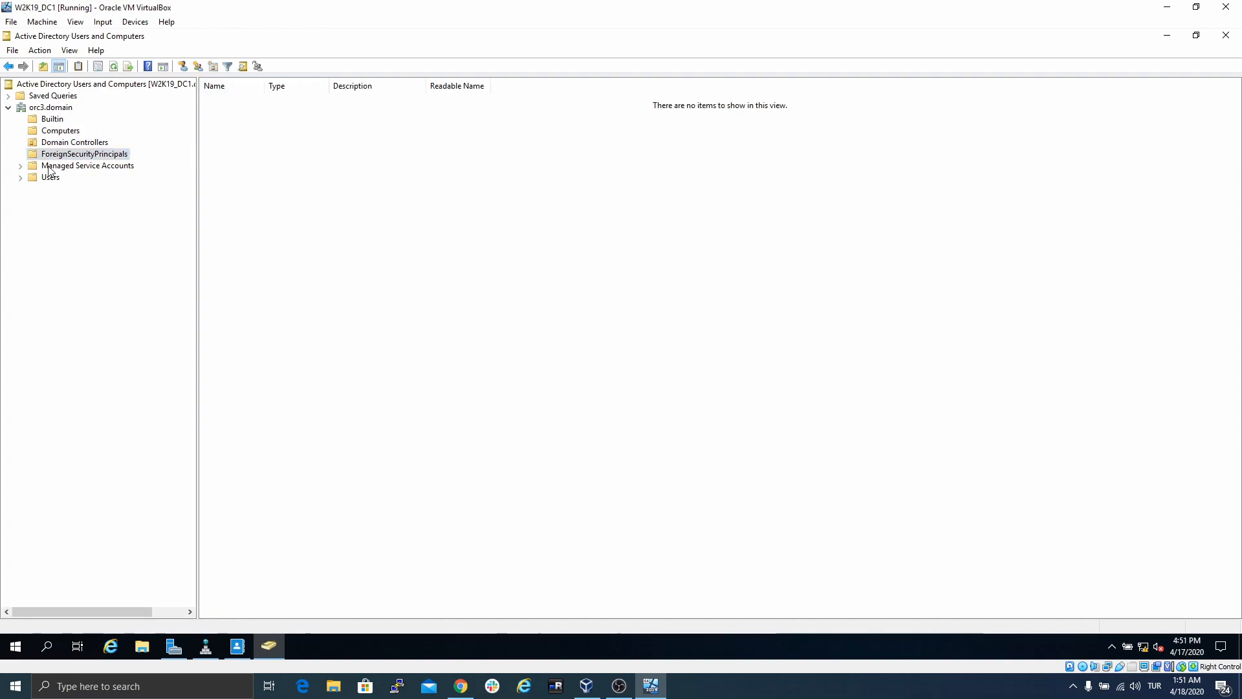
left_click(45, 166)
left_click(48, 178)
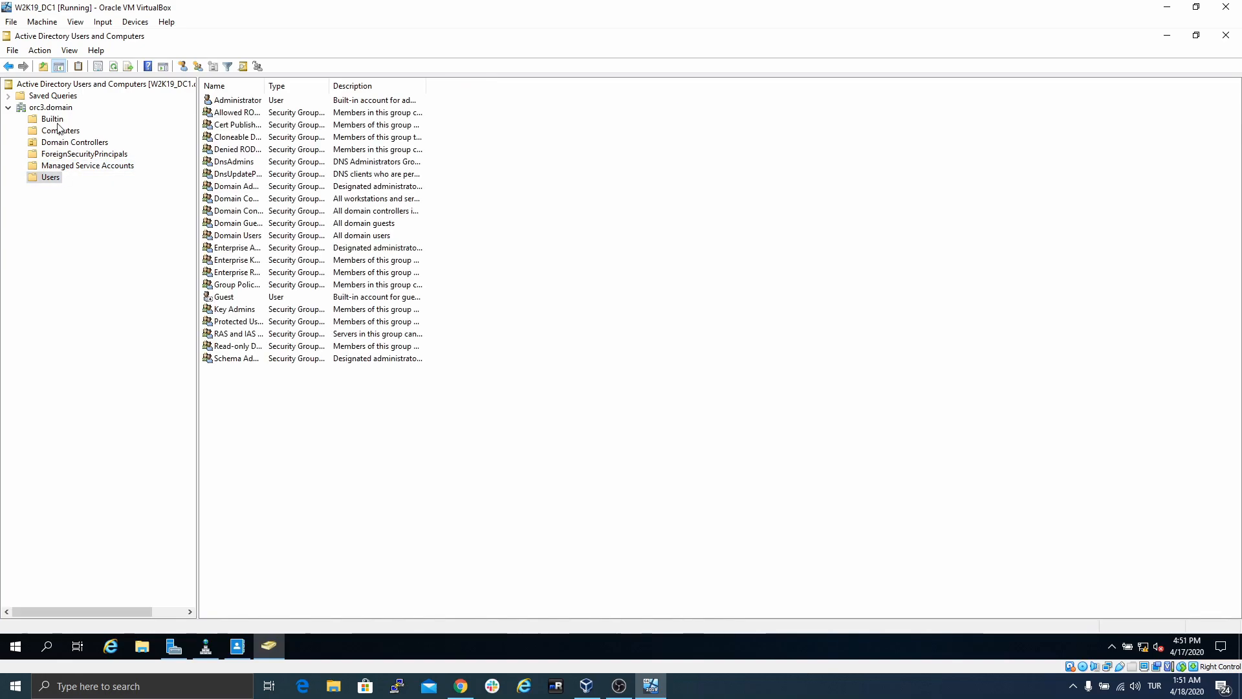
left_click(54, 120)
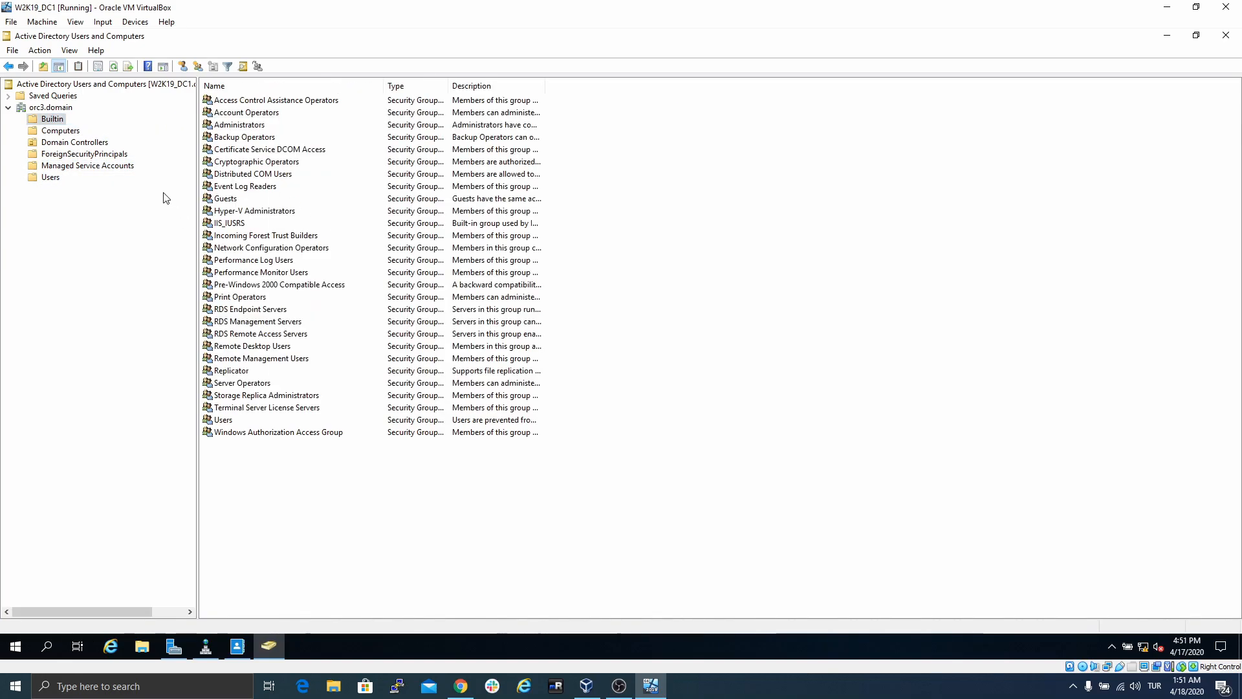
left_click(56, 131)
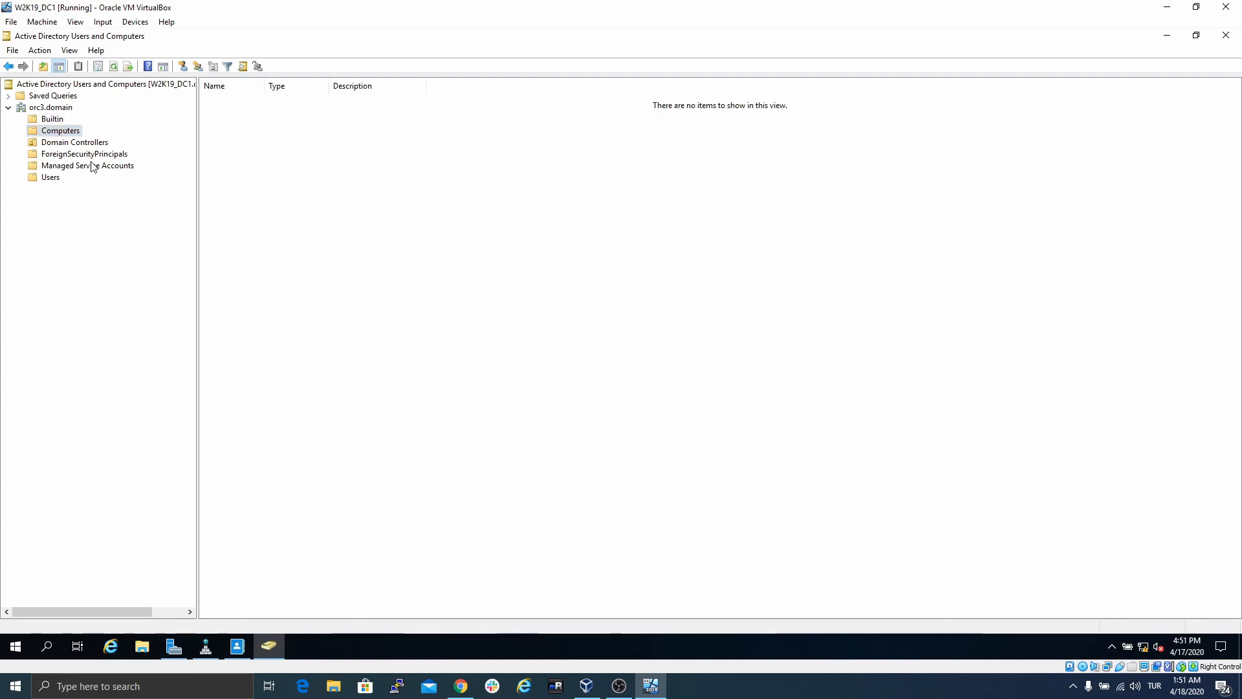
- Review the orc3.domain records in DNS Manager, recheck Active Directory Users and Computers, and return to DNS Manager
left_click(203, 648)
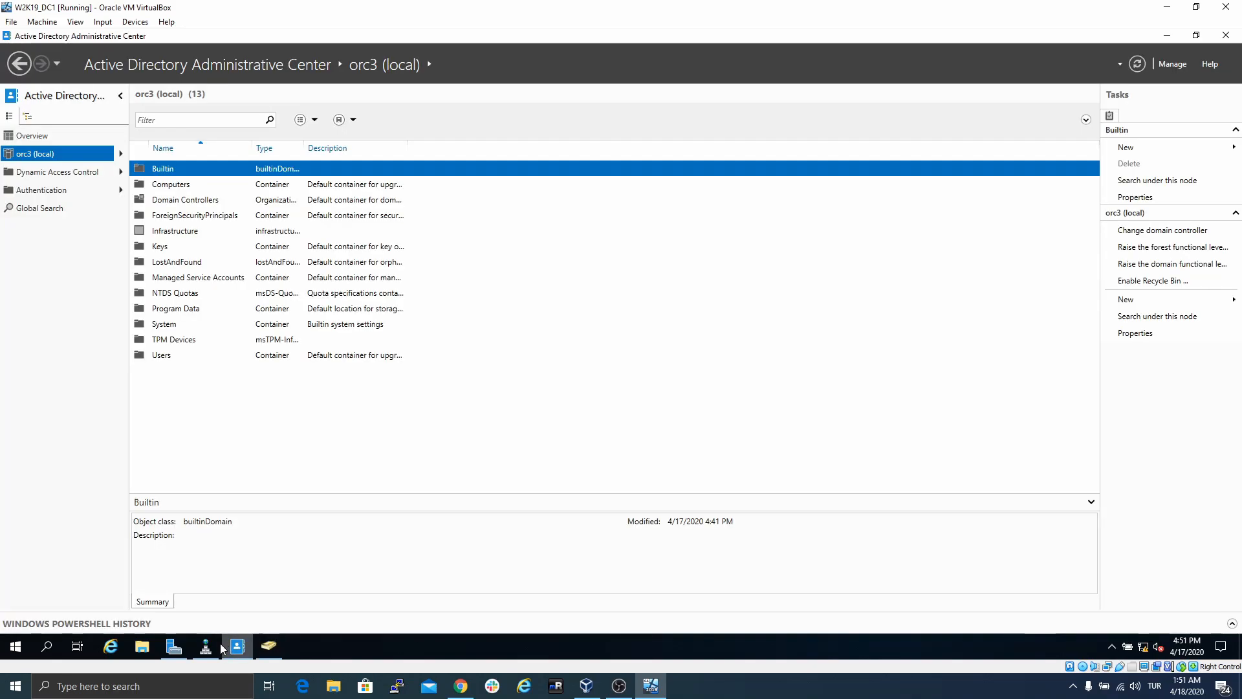
left_click(202, 649)
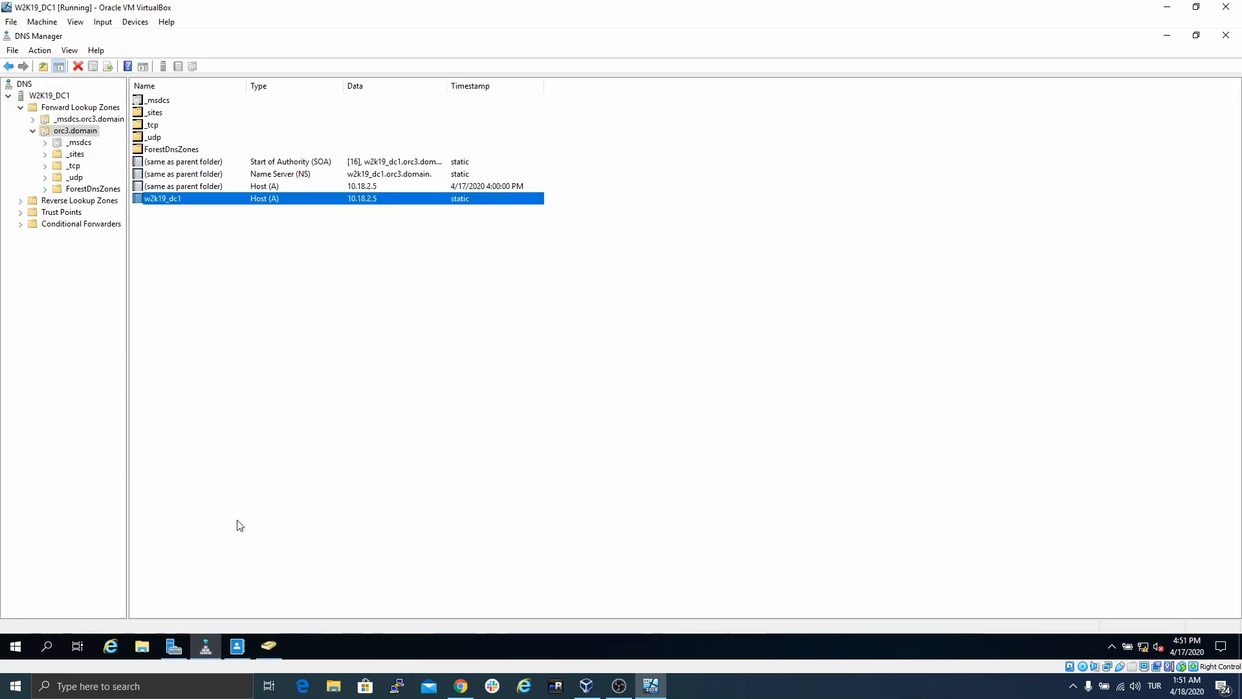
left_click(271, 649)
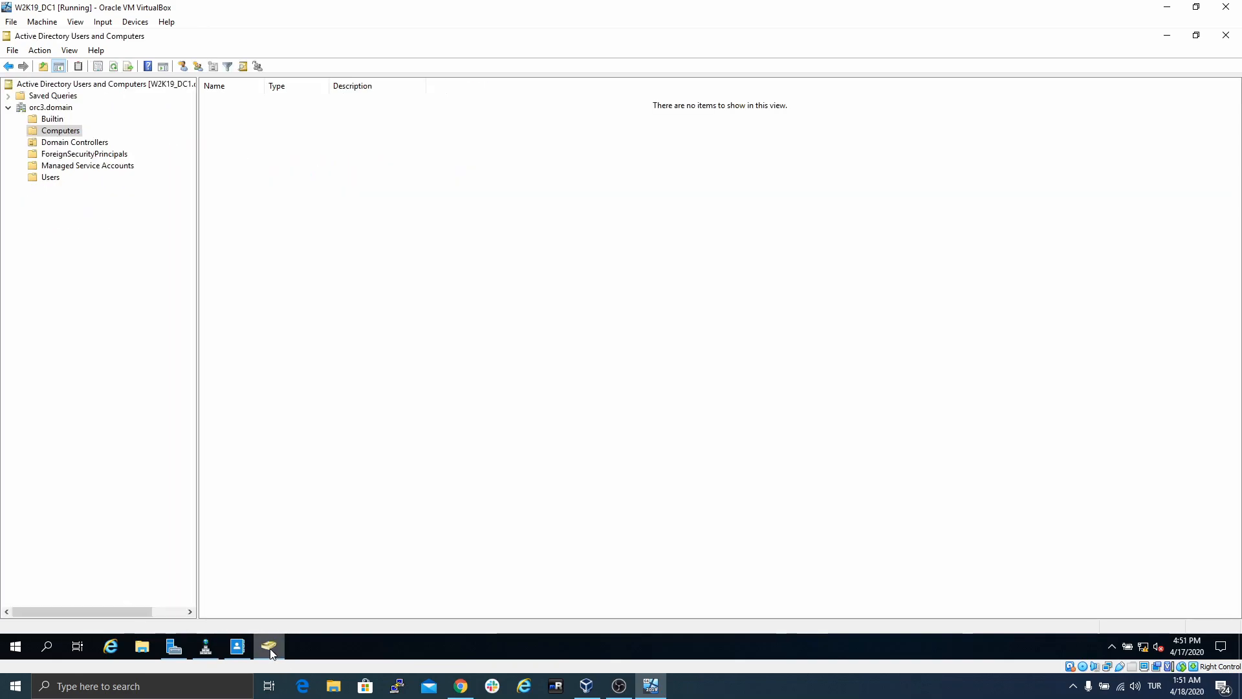
left_click(205, 649)
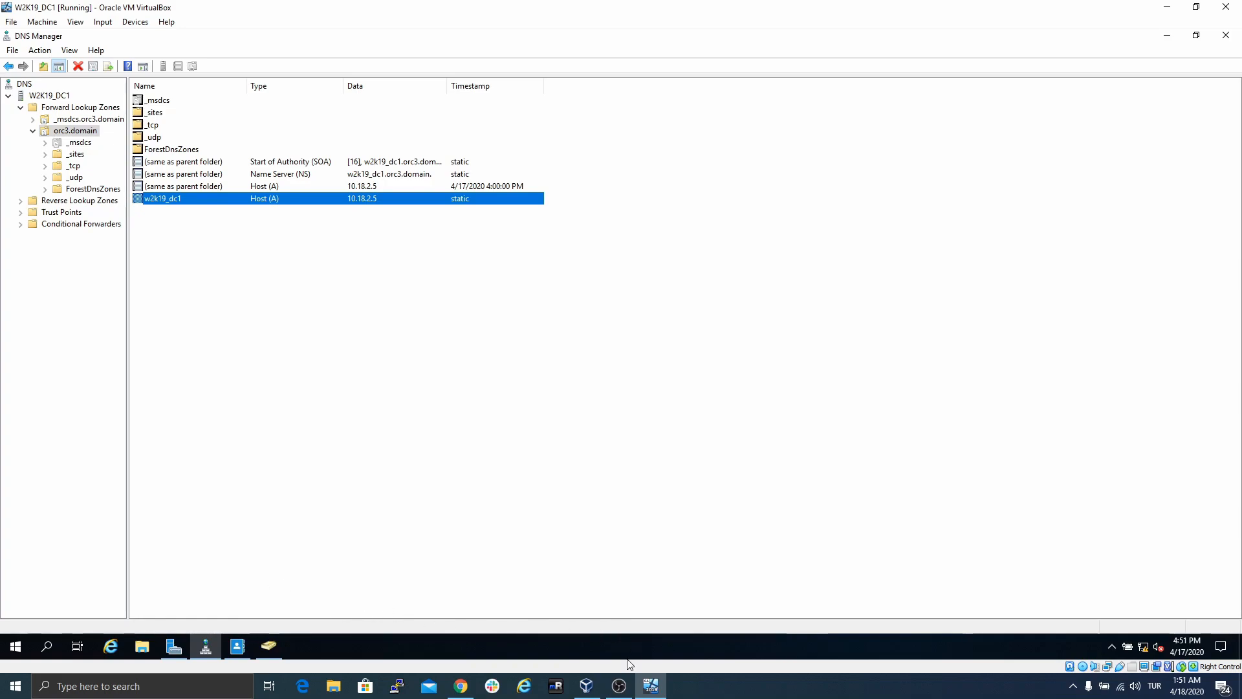
mouse_move(619, 683)
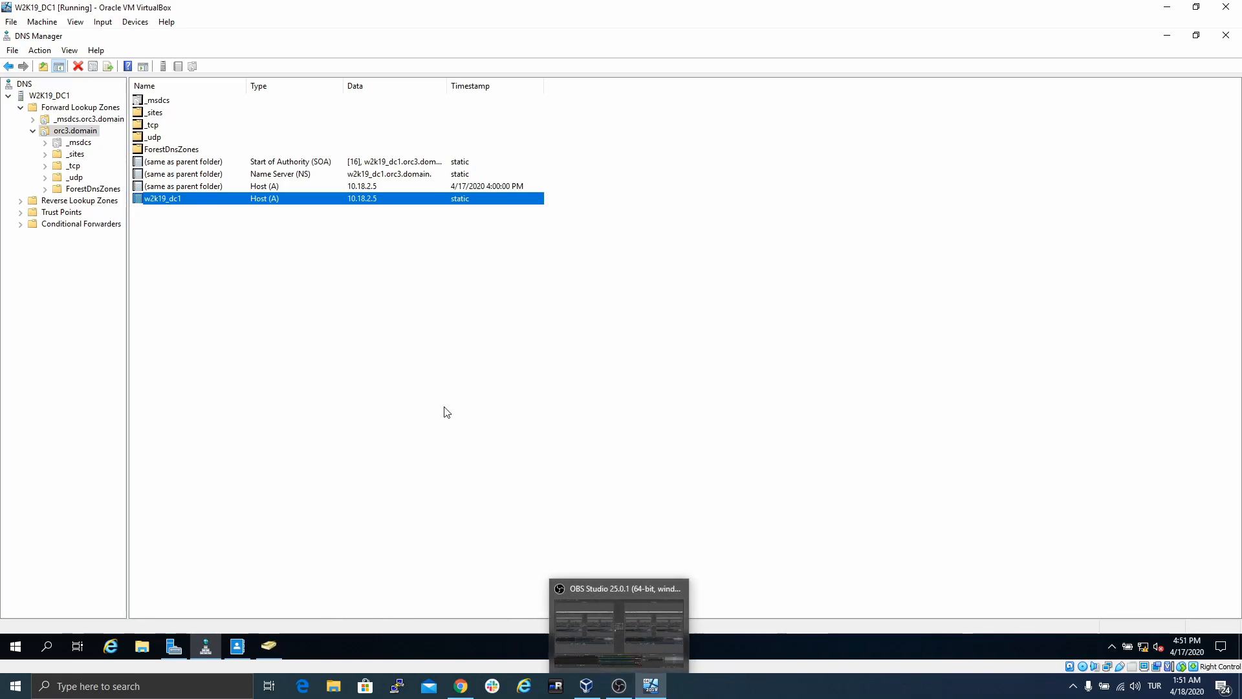